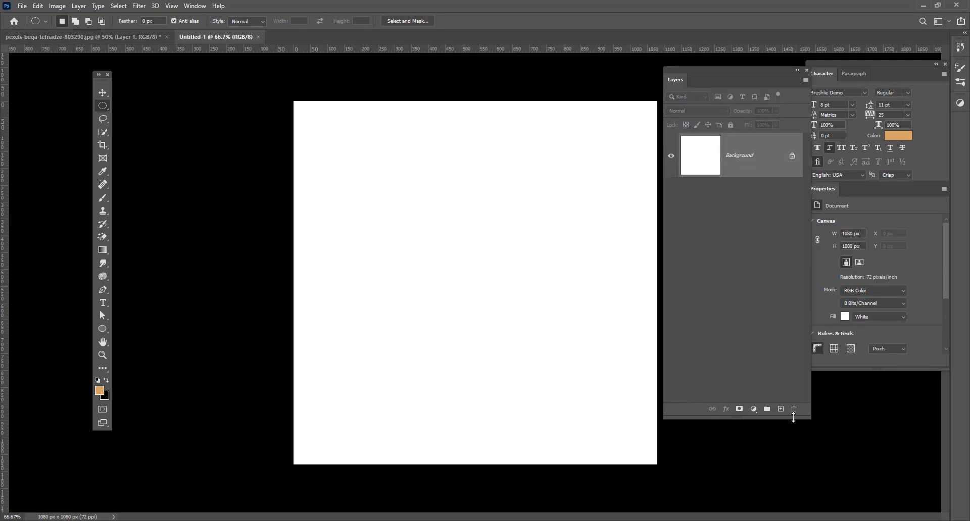
# Add a Gradient Fill layer using the second preset from the Reds gradient set.
pyautogui.click(754, 409)
pyautogui.click(746, 242)
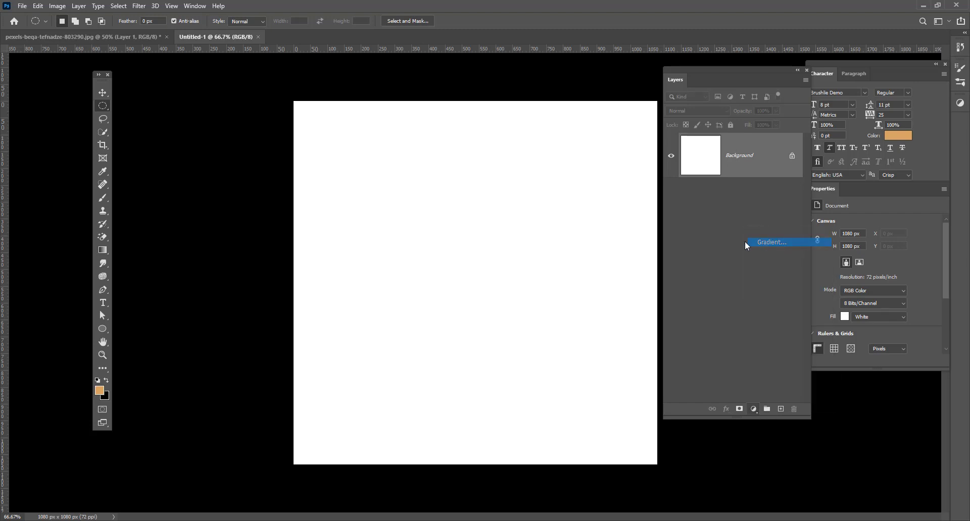
pyautogui.click(316, 236)
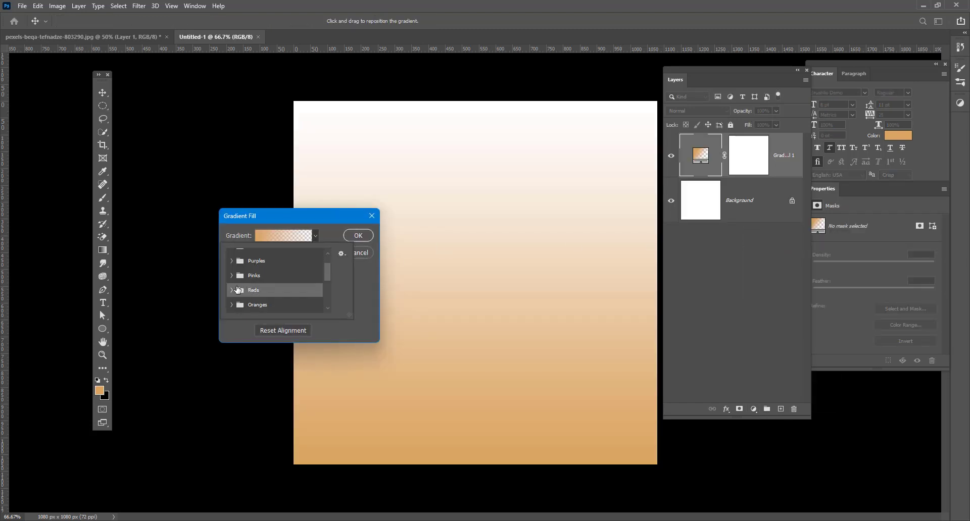
pyautogui.click(250, 306)
pyautogui.click(260, 282)
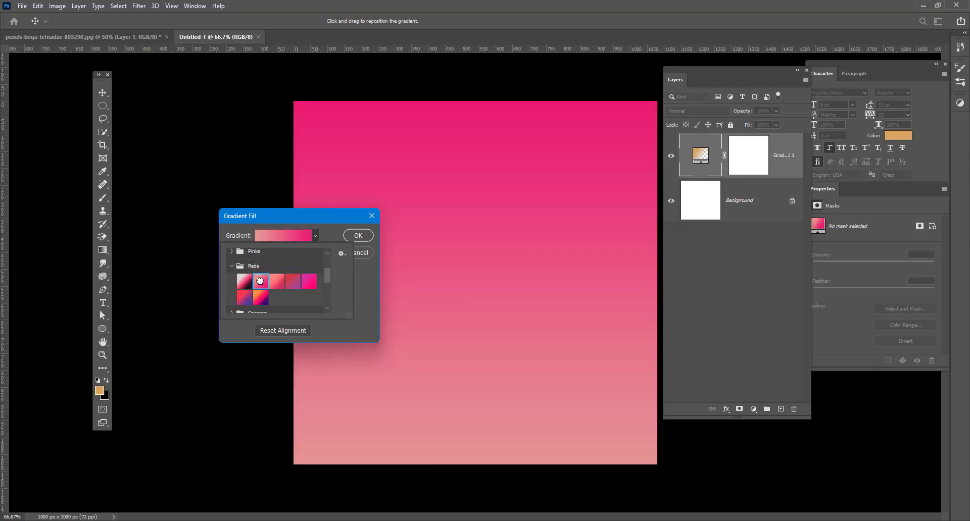
pyautogui.click(288, 235)
# In the Gradient Editor, set the right stop to dark red #510101 and the left stop to red.
pyautogui.click(288, 235)
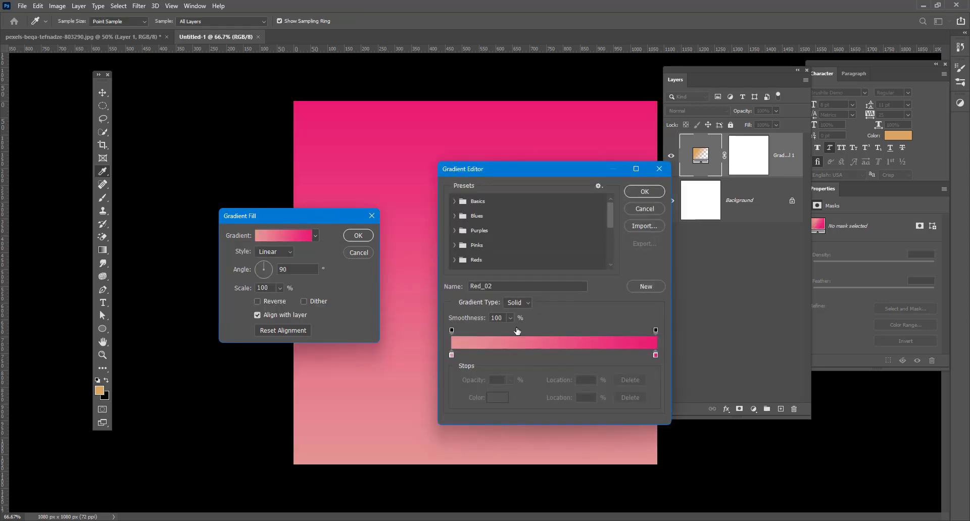
pyautogui.doubleClick(655, 355)
pyautogui.click(213, 259)
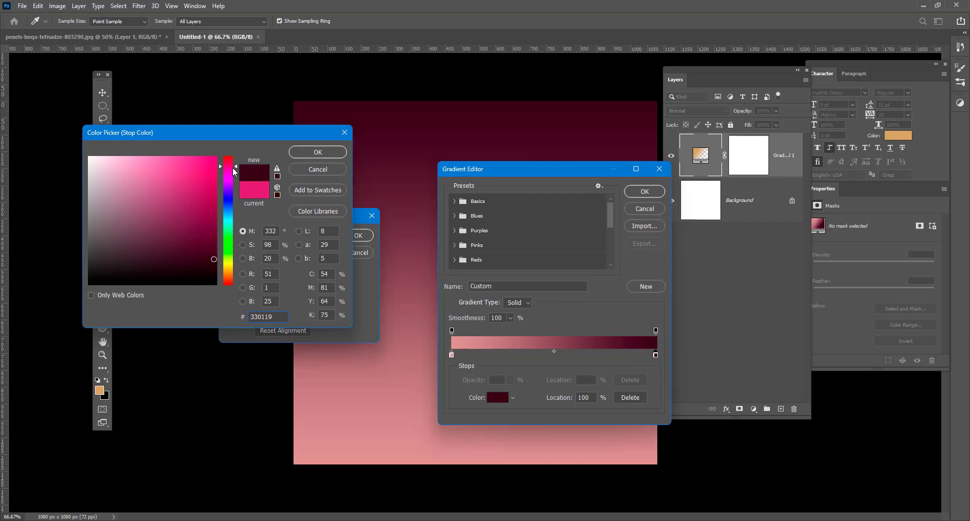
pyautogui.moveTo(233, 172); pyautogui.dragTo(233, 156)
pyautogui.moveTo(214, 259); pyautogui.dragTo(216, 244)
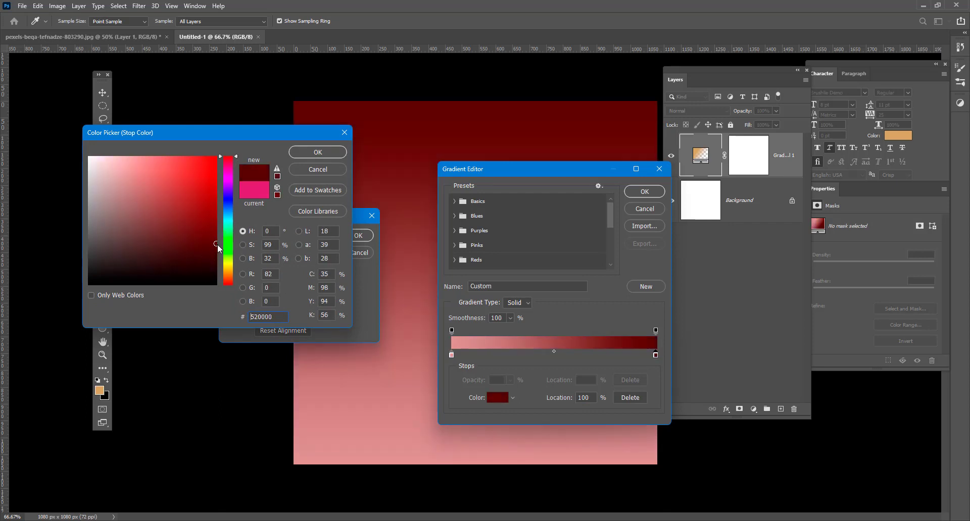
pyautogui.click(318, 154)
pyautogui.doubleClick(451, 355)
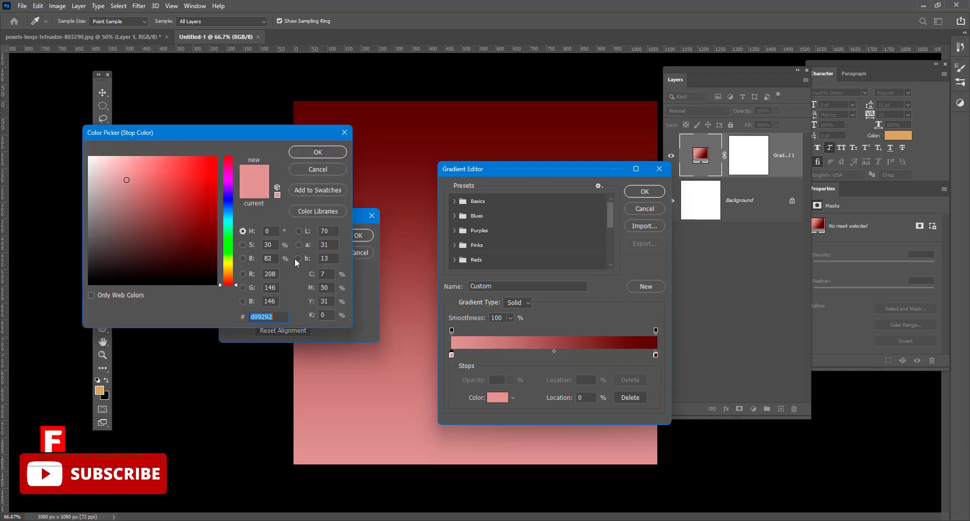
pyautogui.moveTo(215, 187); pyautogui.dragTo(216, 198)
pyautogui.click(316, 157)
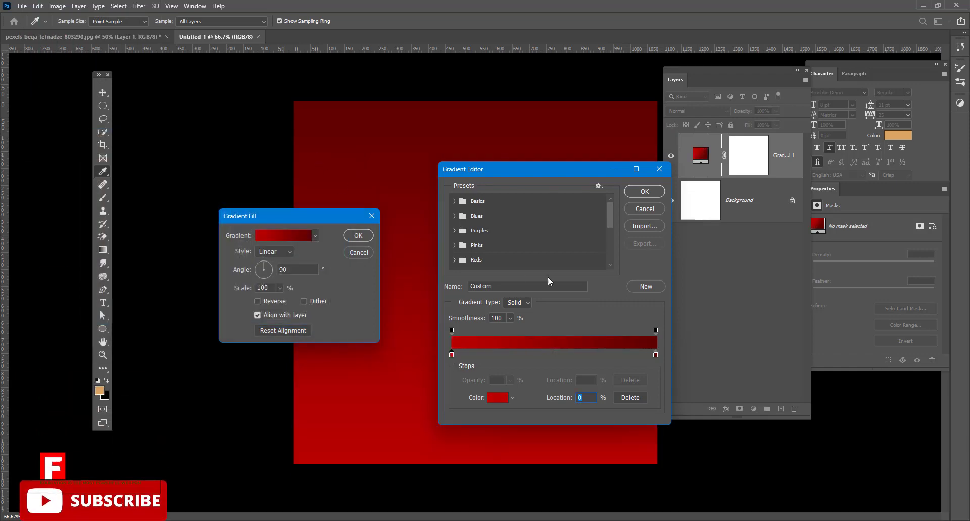
# Set the red gradient fill to Radial style at 232% scale and apply it.
pyautogui.click(645, 191)
pyautogui.click(283, 252)
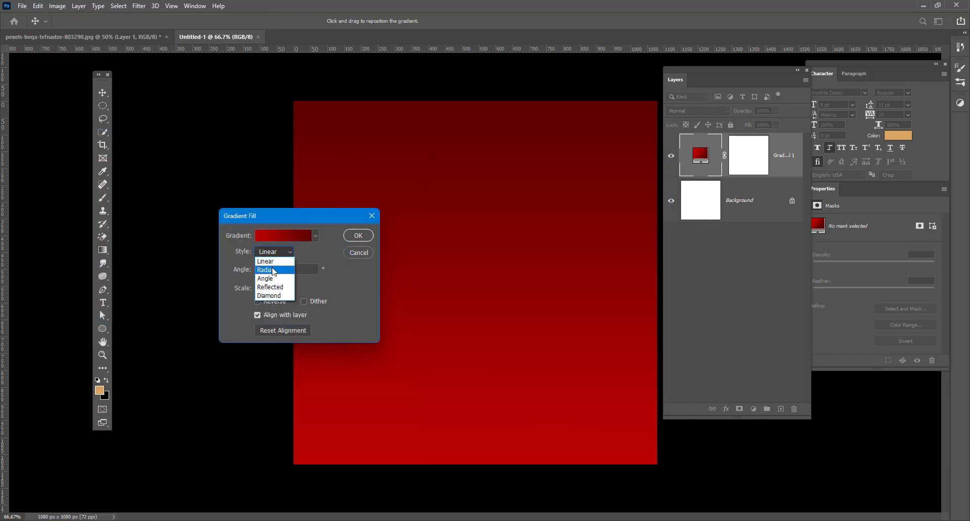
pyautogui.click(274, 270)
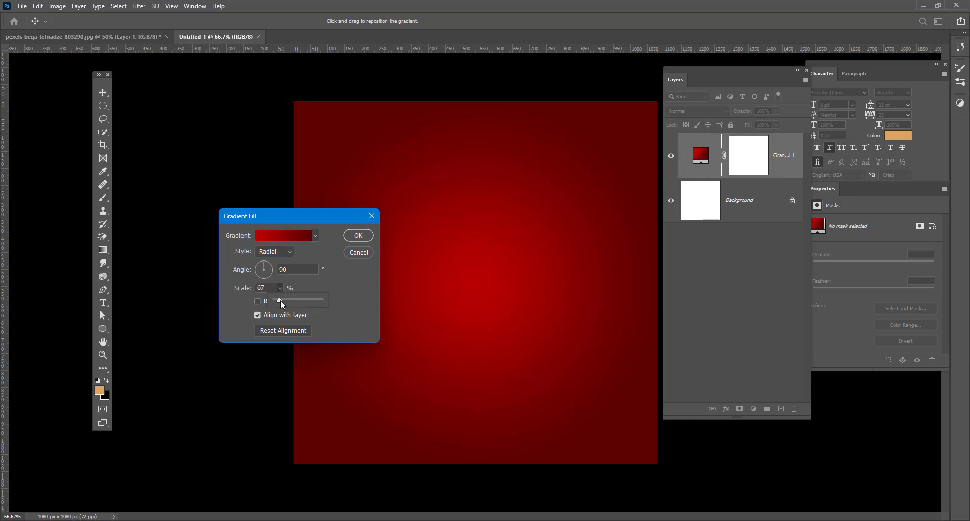
pyautogui.moveTo(280, 300); pyautogui.dragTo(288, 302)
pyautogui.click(357, 293)
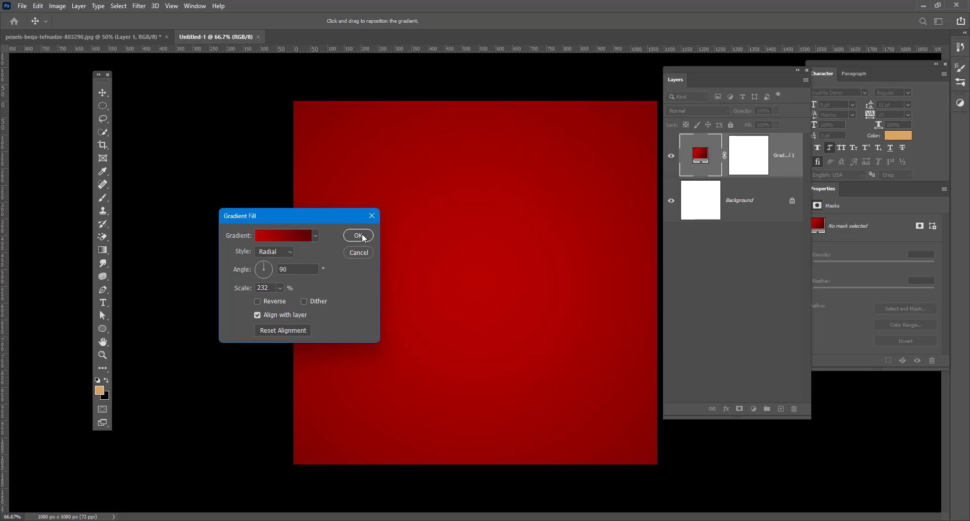
pyautogui.click(361, 235)
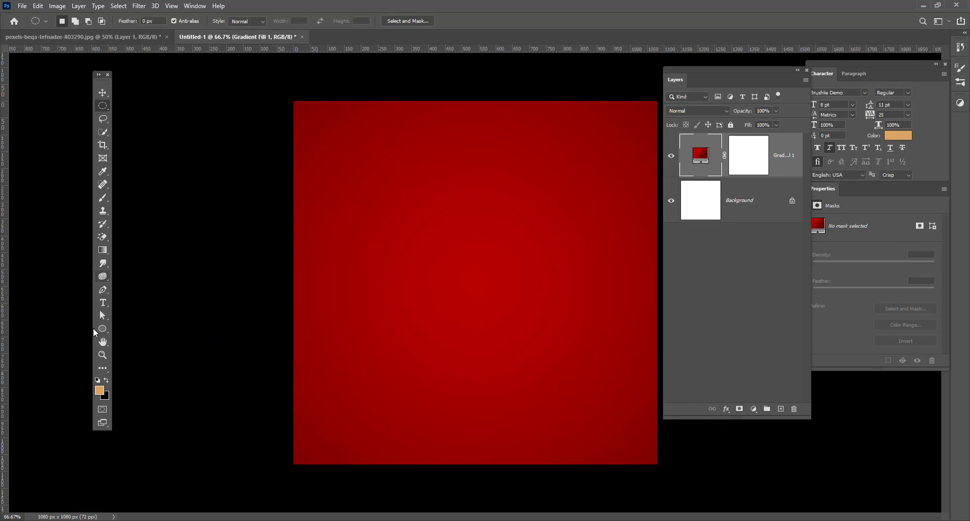
# Draw a tan Rectangle 1 shape covering the entire canvas.
pyautogui.click(102, 331)
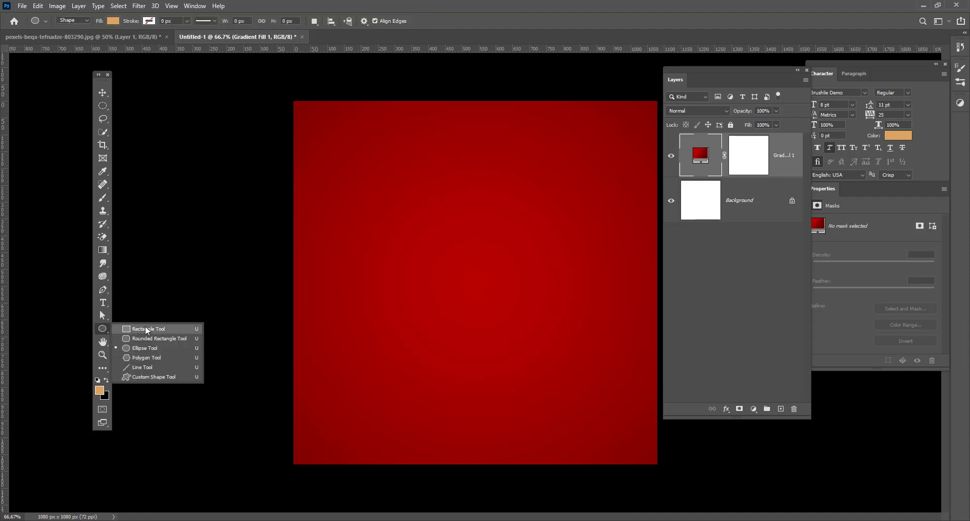
pyautogui.click(132, 328)
pyautogui.moveTo(293, 101); pyautogui.dragTo(657, 464)
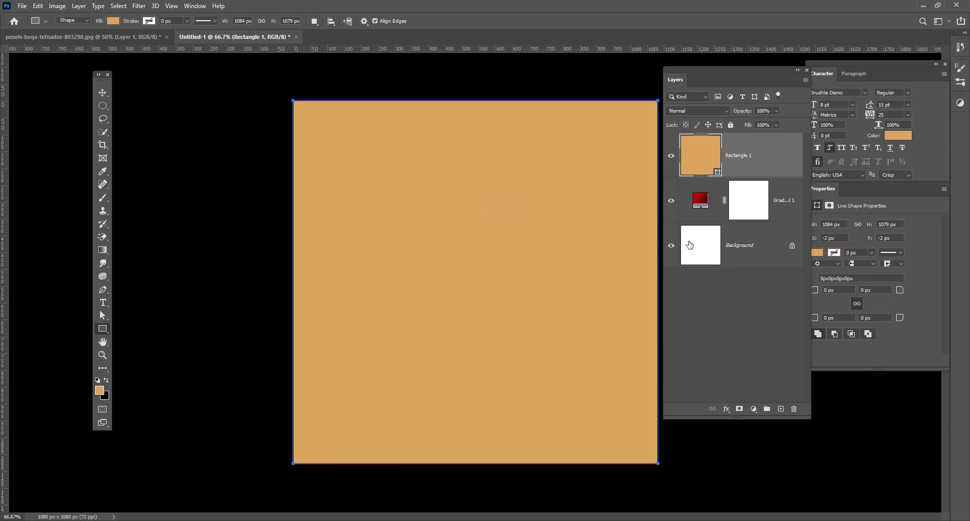
# Load Rectangle 1's outline as a selection and rasterize the layer.
pyautogui.keyDown('ctrl'); pyautogui.click(702, 163); pyautogui.keyUp('ctrl')
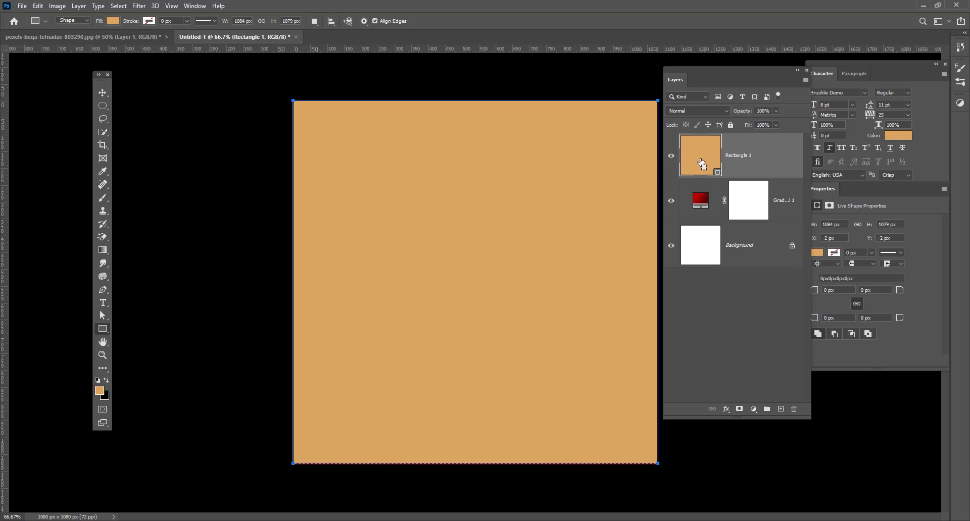
pyautogui.rightClick(724, 161)
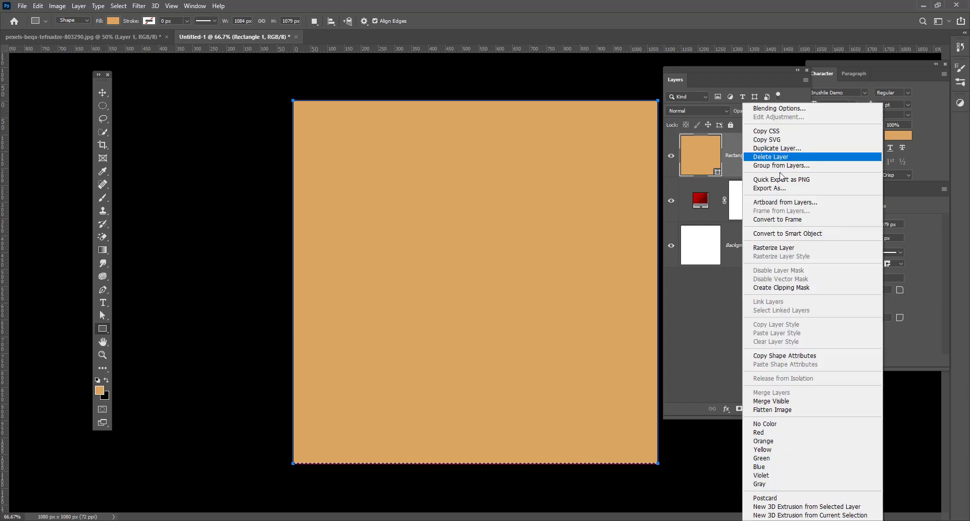
pyautogui.click(758, 248)
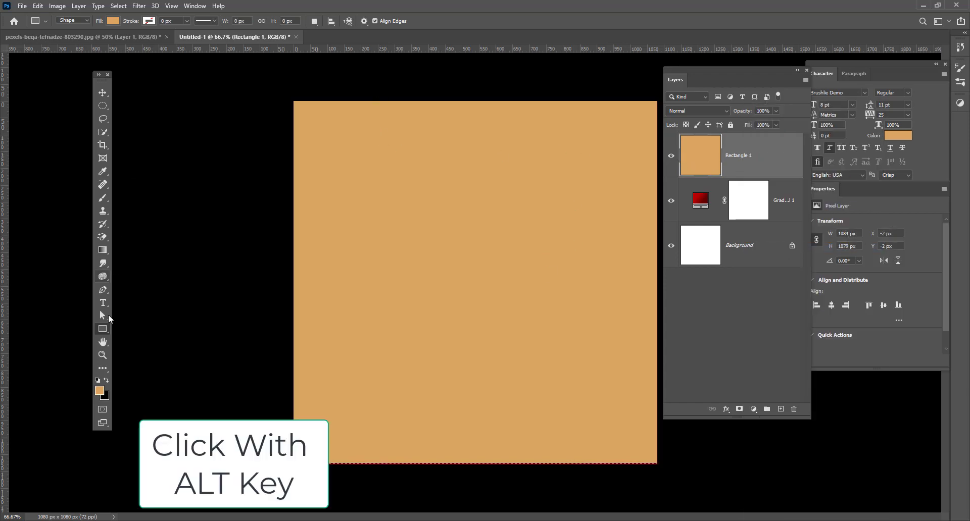
# Fill the rectangle top to bottom with a pink-red preset from the Reds gradient set.
pyautogui.click(102, 250)
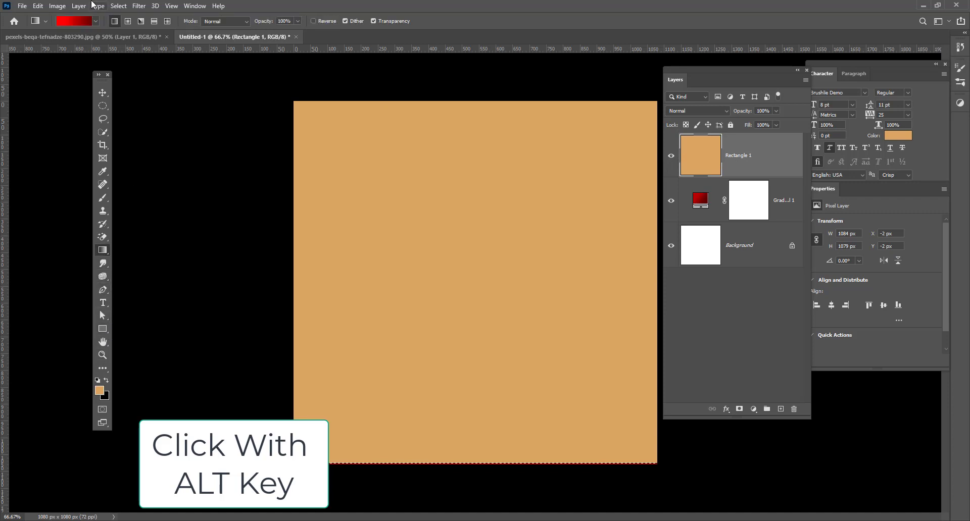
pyautogui.moveTo(444, 125); pyautogui.dragTo(447, 441)
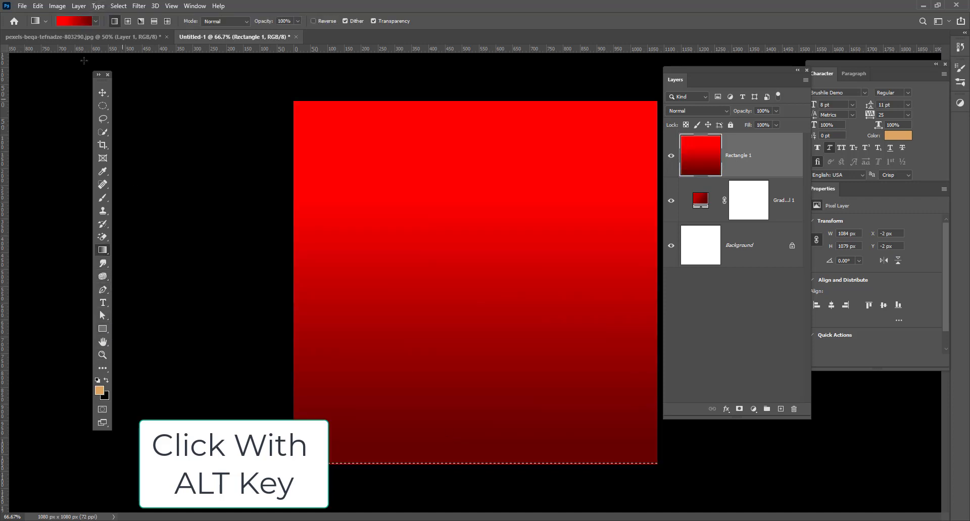
pyautogui.click(95, 20)
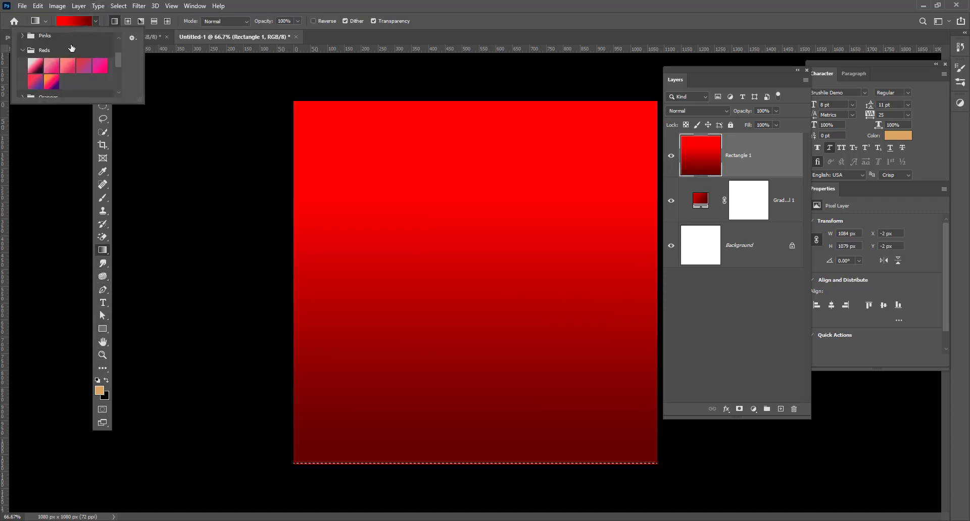
pyautogui.click(68, 66)
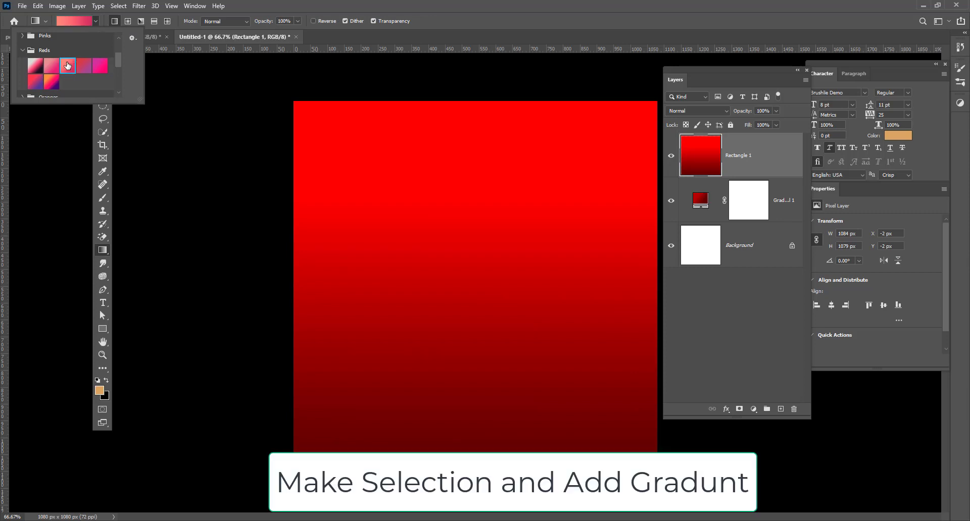
pyautogui.moveTo(483, 131); pyautogui.dragTo(486, 382)
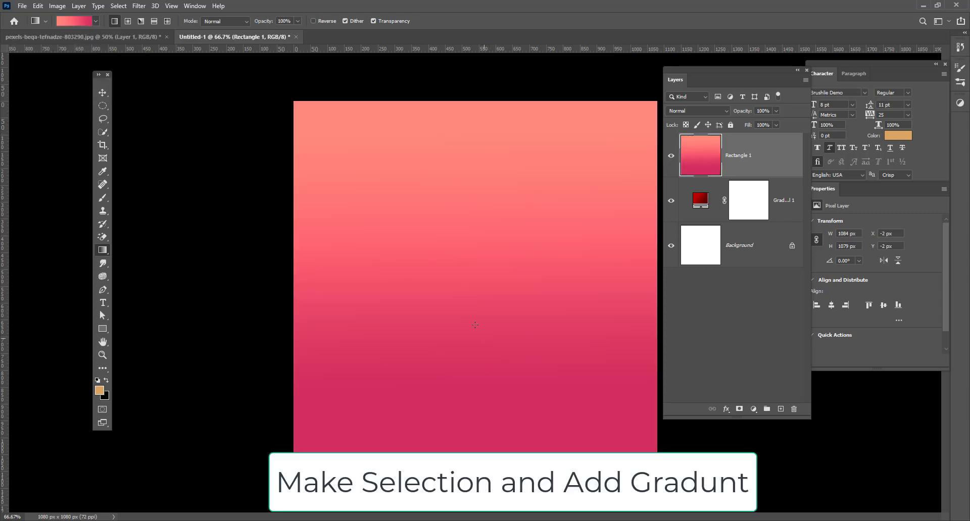
# Edit the gradient to red on the right and #ed402e on the left, then refill Rectangle 1 vertically.
pyautogui.click(81, 23)
pyautogui.doubleClick(655, 355)
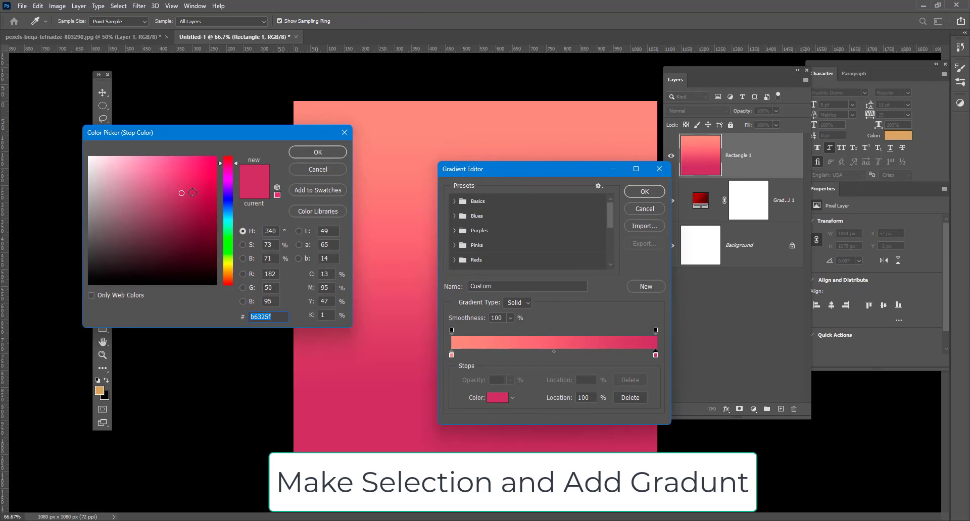
pyautogui.moveTo(192, 192)
pyautogui.mouseDown()
pyautogui.moveTo(227, 151)
pyautogui.moveTo(197, 169)
pyautogui.moveTo(212, 197)
pyautogui.moveTo(186, 182)
pyautogui.mouseUp()
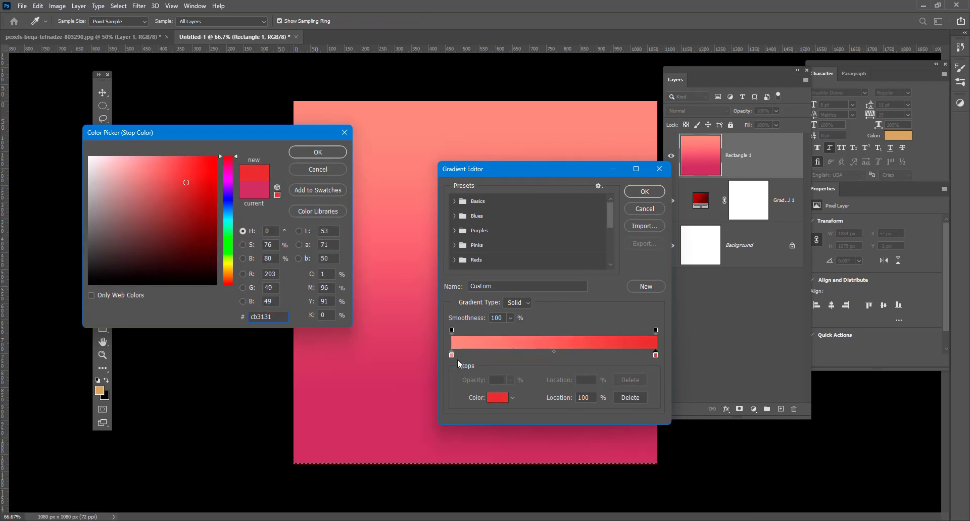
pyautogui.click(316, 153)
pyautogui.doubleClick(451, 356)
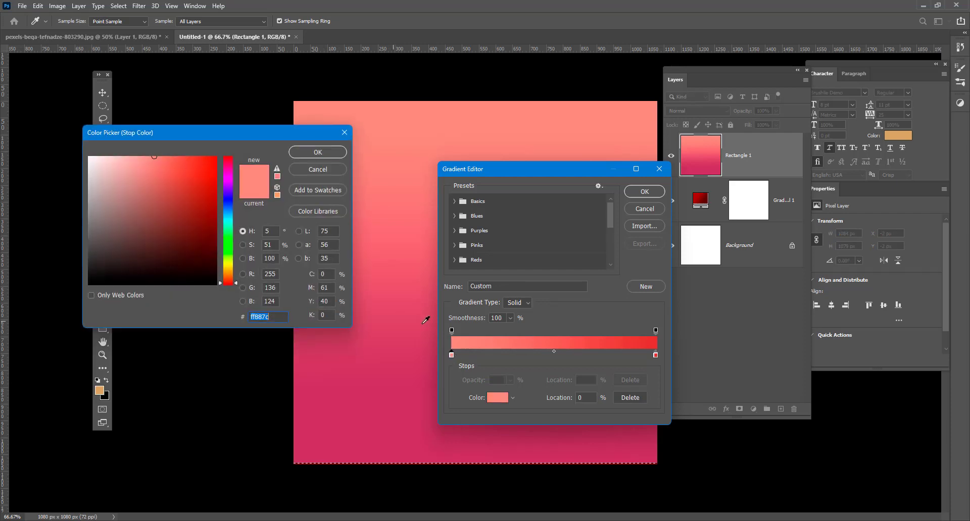
pyautogui.write('ed402e')
pyautogui.click(313, 153)
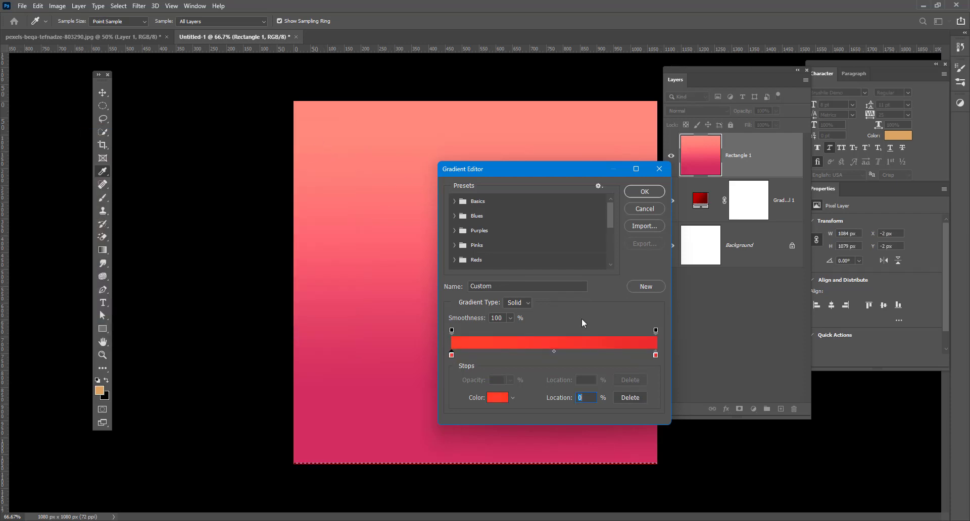
pyautogui.click(642, 191)
pyautogui.moveTo(479, 127); pyautogui.dragTo(484, 454)
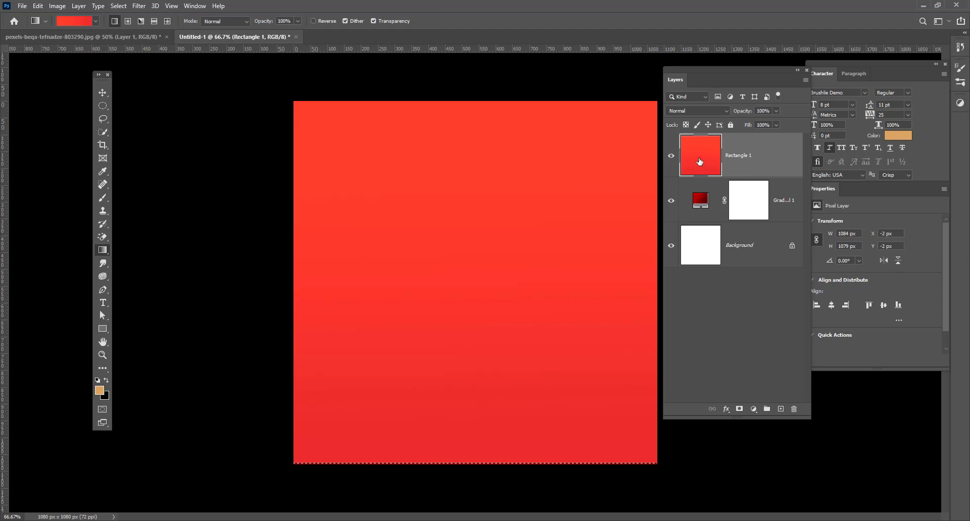
pyautogui.click(102, 93)
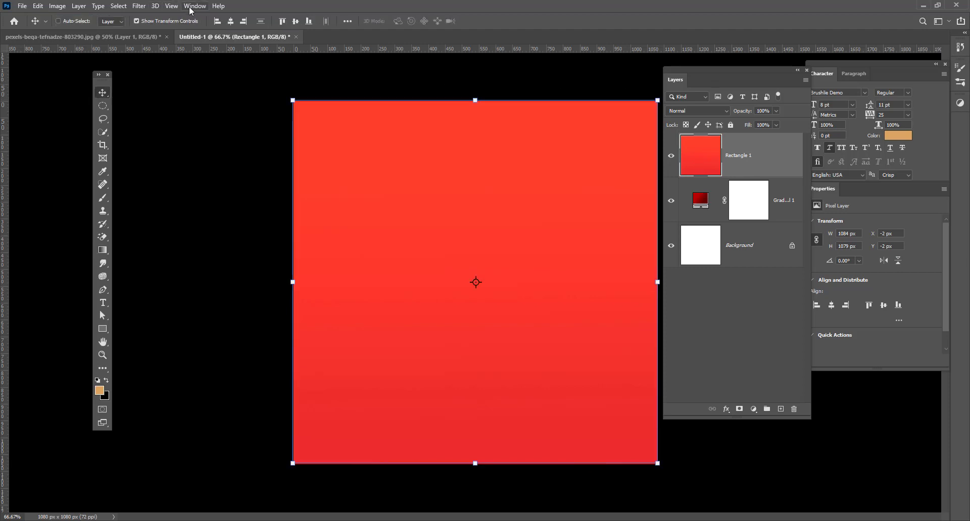
# Open the Wave filter, lower maximum wavelength to 94 and set the type to Square.
pyautogui.click(138, 6)
pyautogui.moveTo(237, 139)
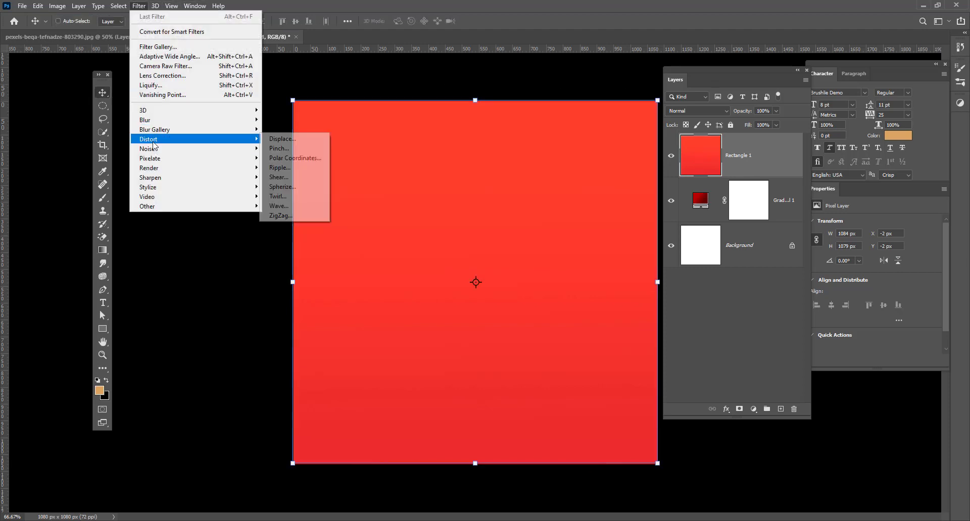
pyautogui.click(278, 206)
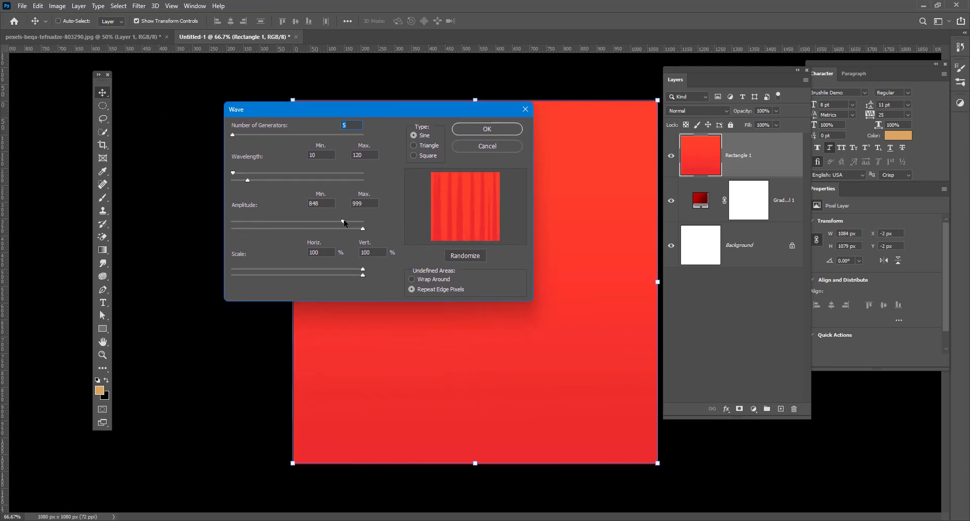
pyautogui.moveTo(247, 183); pyautogui.dragTo(244, 183)
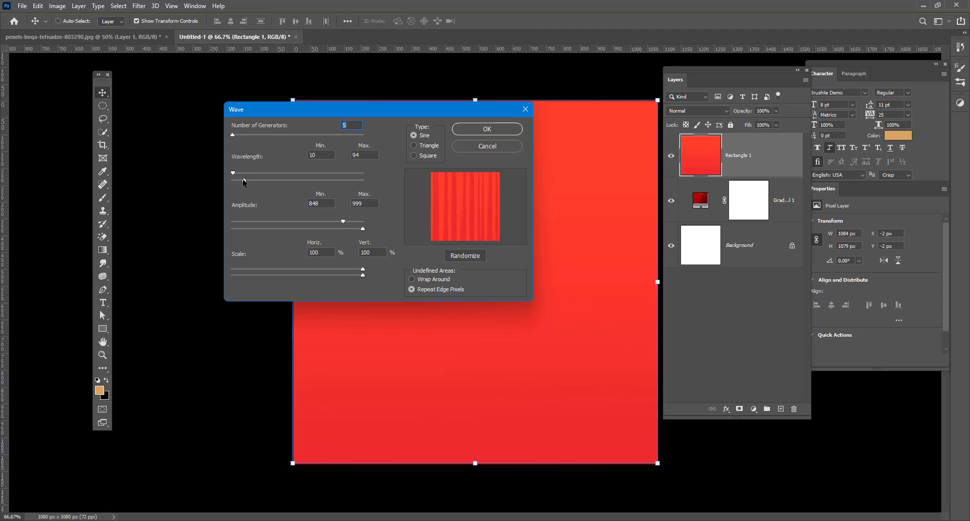
pyautogui.click(413, 155)
pyautogui.click(413, 145)
pyautogui.click(412, 135)
pyautogui.click(413, 145)
pyautogui.click(414, 156)
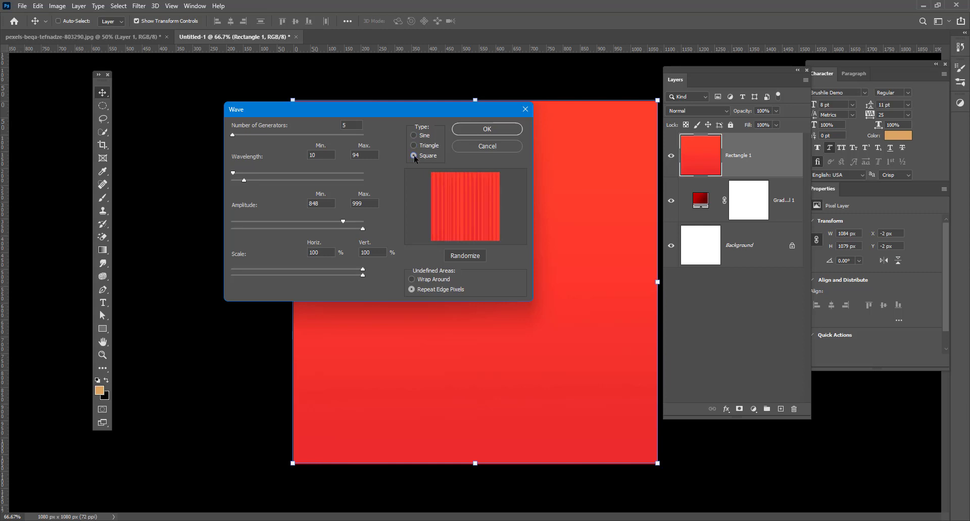
# Raise minimum amplitude and maximum wavelength, set Generators to 1, and apply the wave.
pyautogui.moveTo(343, 221); pyautogui.dragTo(363, 222)
pyautogui.moveTo(244, 180); pyautogui.dragTo(251, 180)
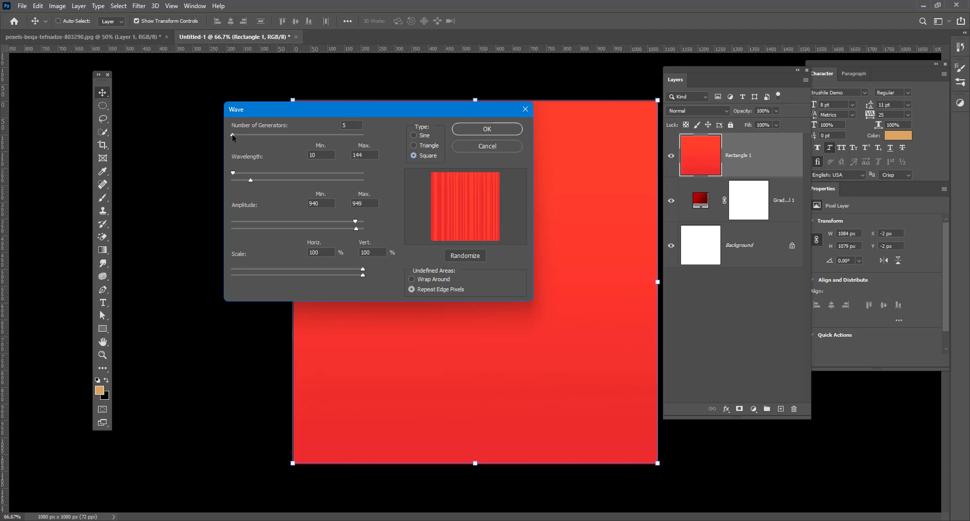
pyautogui.moveTo(233, 136); pyautogui.dragTo(226, 138)
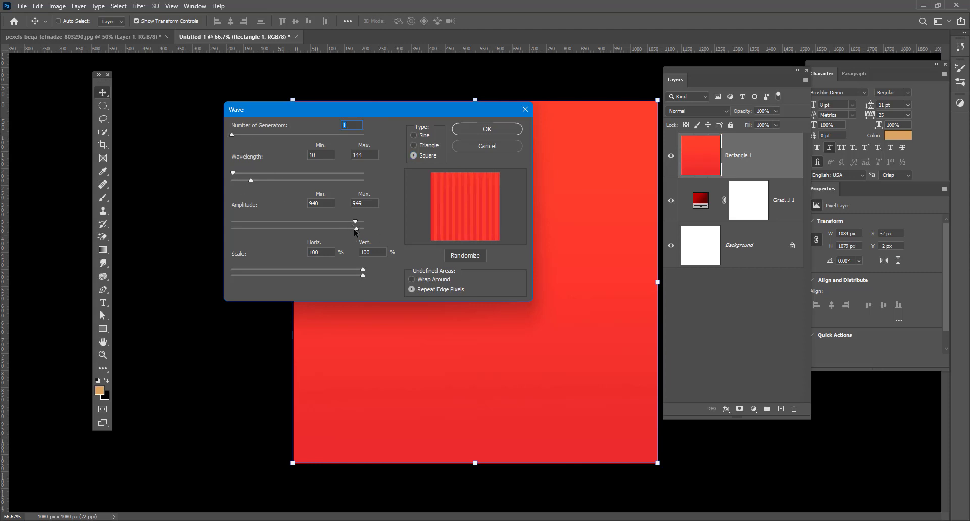
pyautogui.click(487, 130)
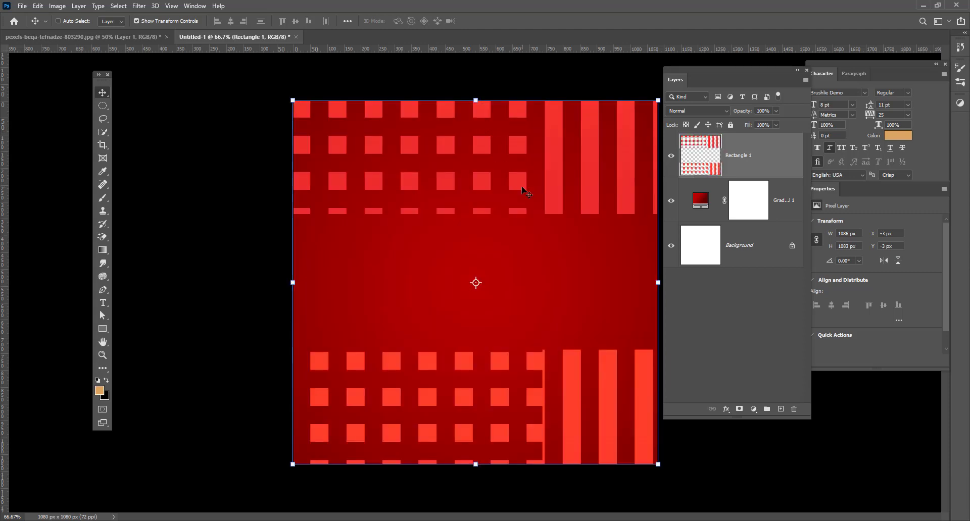
# Apply the Polar Coordinates distortion to Rectangle 1 to create radial rays.
pyautogui.click(139, 6)
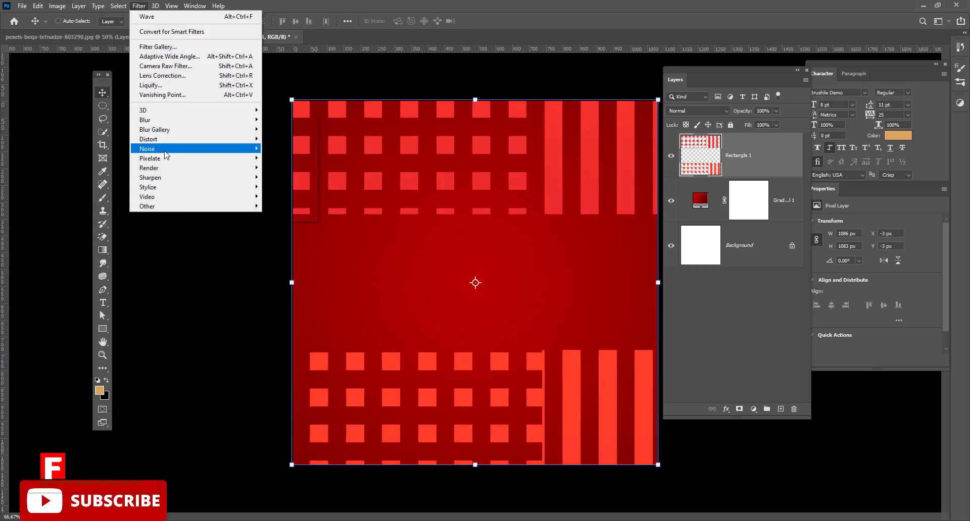
pyautogui.moveTo(167, 139)
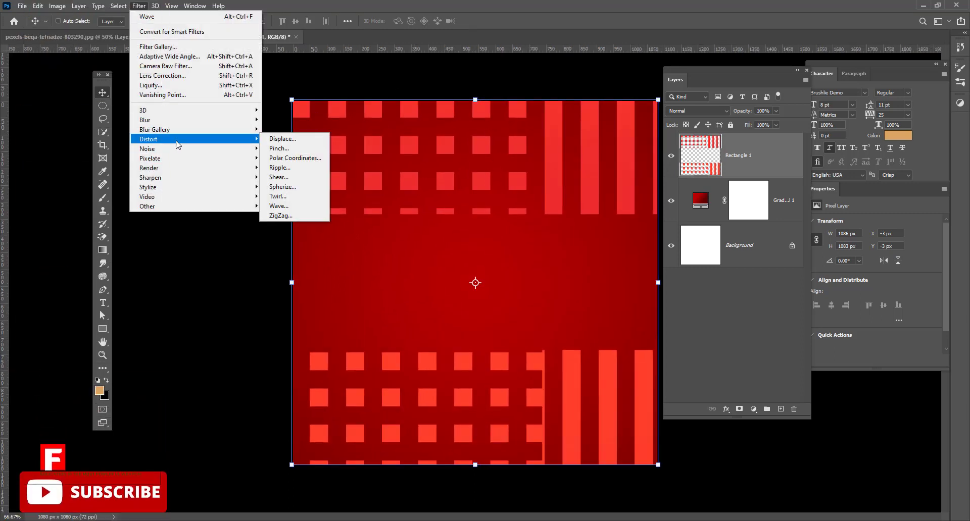
pyautogui.click(292, 158)
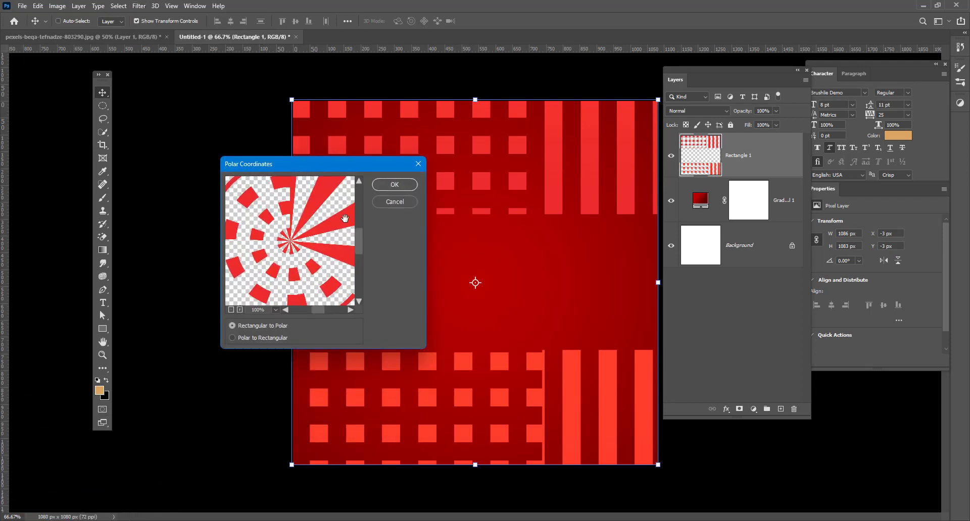
pyautogui.click(390, 185)
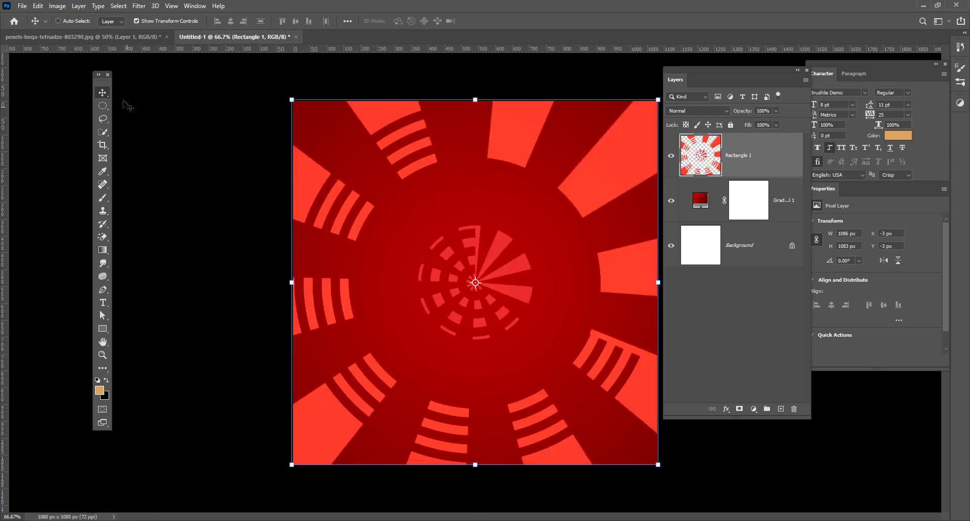
pyautogui.click(668, 158)
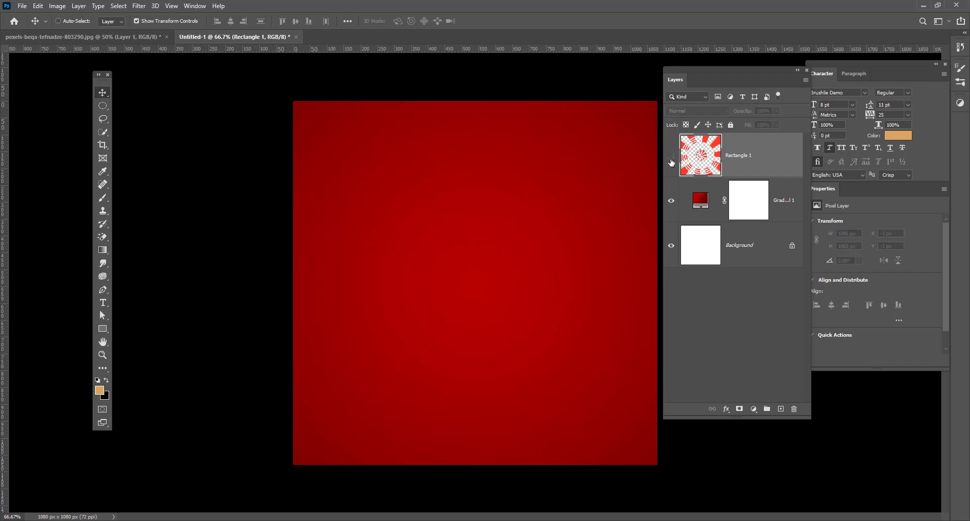
pyautogui.click(669, 158)
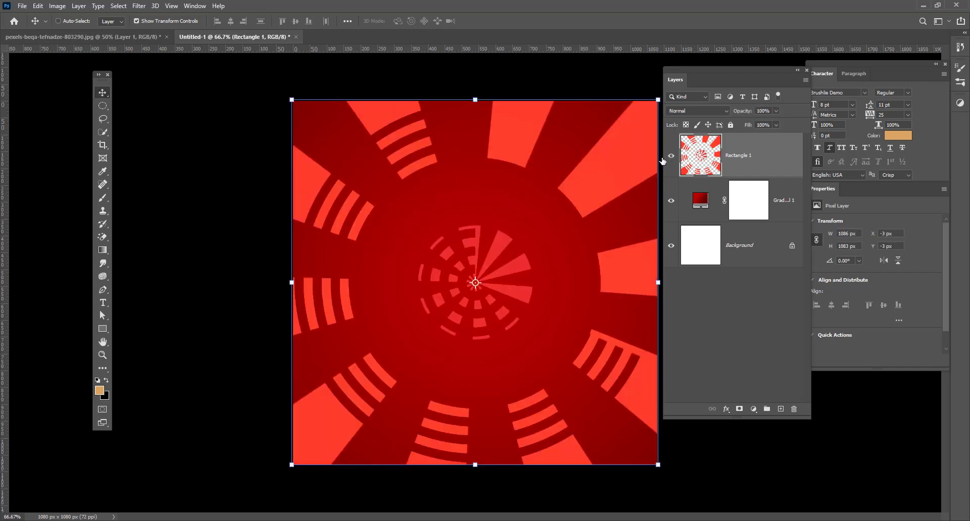
# Set Rectangle 1 to Color blend mode and drag the cut-out pizza into the promo as Layer 1.
pyautogui.click(724, 112)
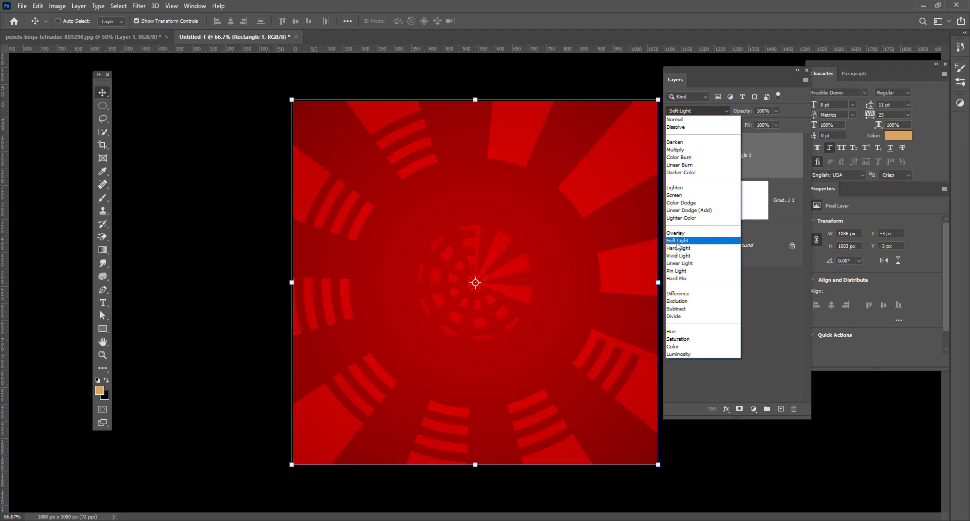
pyautogui.click(673, 347)
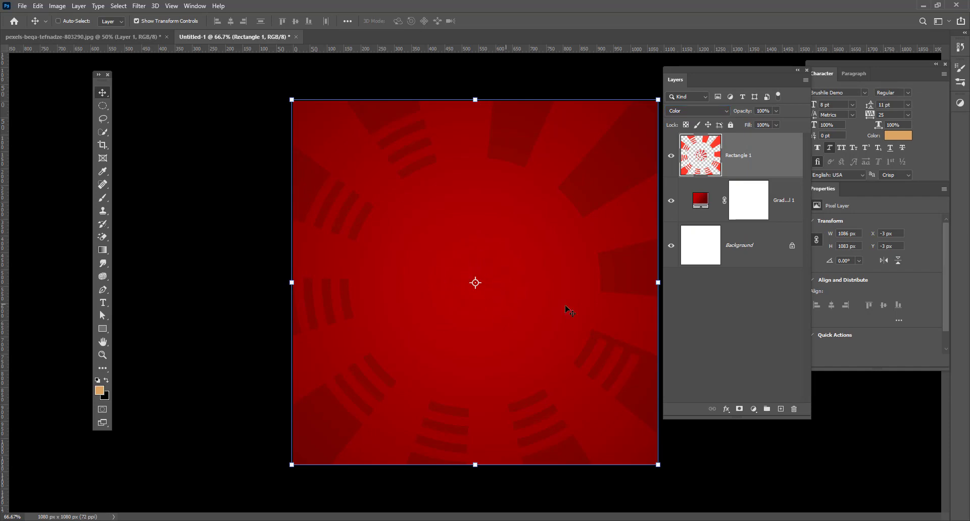
pyautogui.click(83, 37)
pyautogui.moveTo(379, 186); pyautogui.dragTo(477, 260)
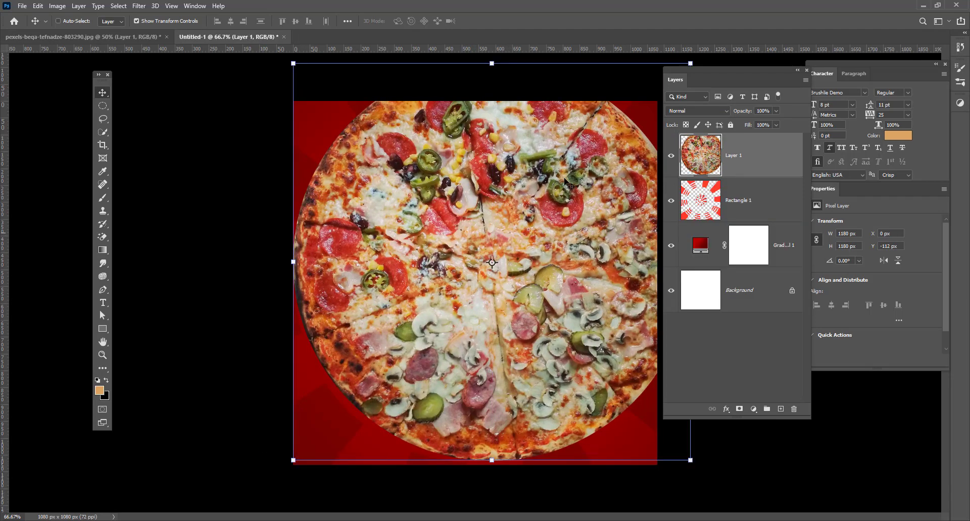
# Convert the pizza Layer 1 to a smart object, scale it to about 57% (589 × 590 px) and centre it.
pyautogui.rightClick(750, 157)
pyautogui.click(778, 235)
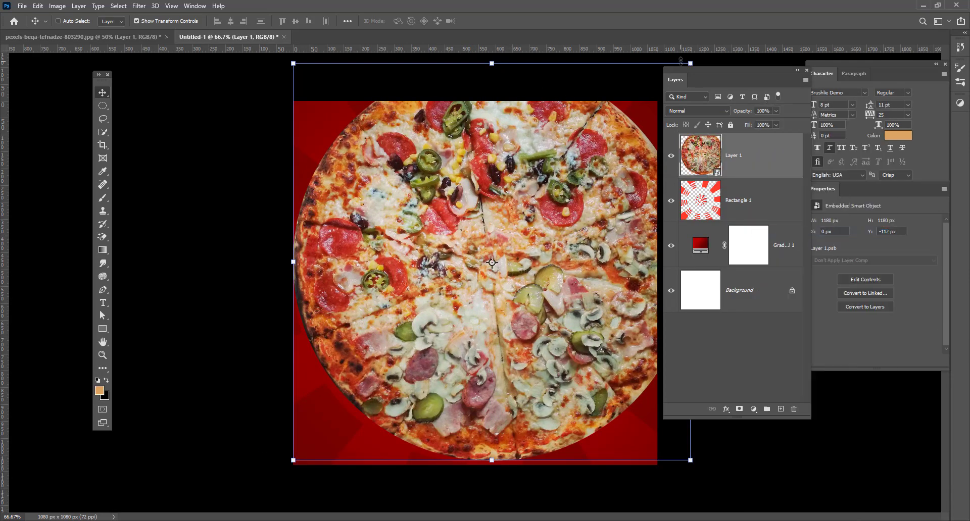
pyautogui.moveTo(493, 62); pyautogui.dragTo(494, 249)
pyautogui.moveTo(454, 313); pyautogui.dragTo(437, 263)
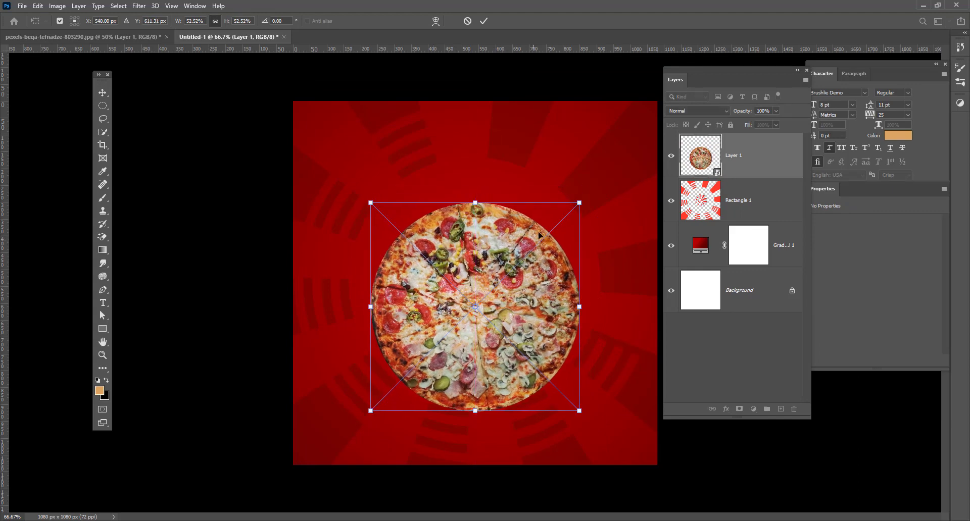
pyautogui.press('Return')
pyautogui.moveTo(580, 203); pyautogui.dragTo(597, 185)
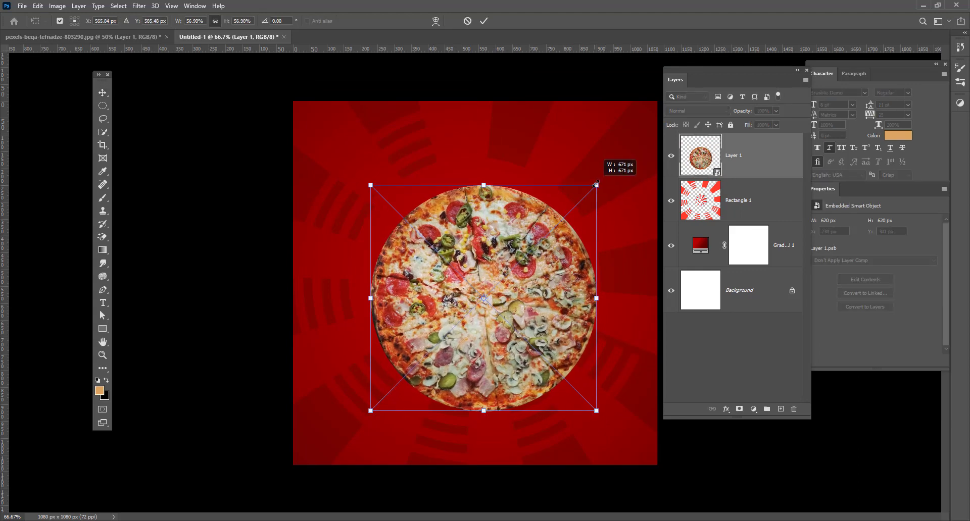
pyautogui.moveTo(528, 257)
pyautogui.mouseDown()
pyautogui.moveTo(526, 237)
pyautogui.moveTo(525, 265)
pyautogui.mouseUp()
pyautogui.press('Return')
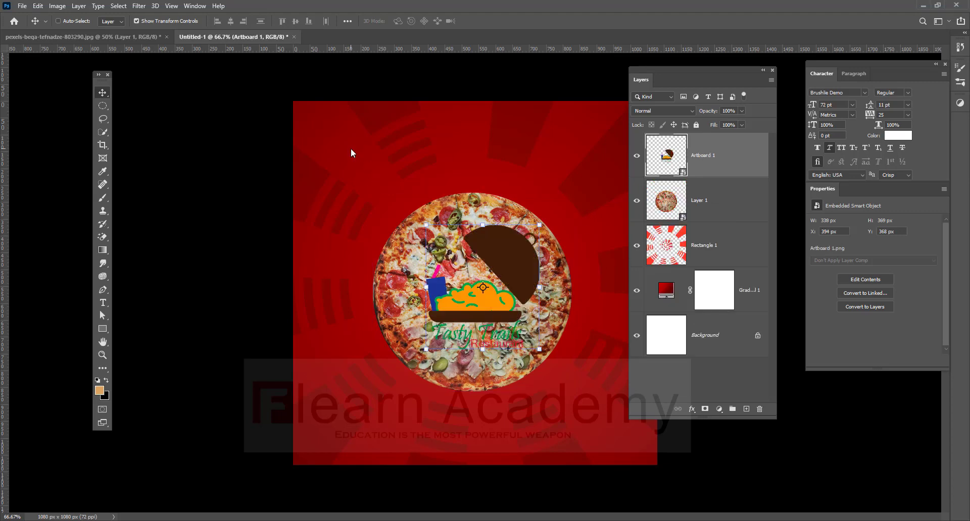
# Scale the Tasty Trails logo to about 52% (177 × 193 px) and place it in the top-left corner.
pyautogui.moveTo(503, 279); pyautogui.dragTo(374, 156)
pyautogui.hotkey('ctrl', 't')
pyautogui.moveTo(443, 296); pyautogui.dragTo(353, 180)
pyautogui.moveTo(317, 134); pyautogui.dragTo(373, 200)
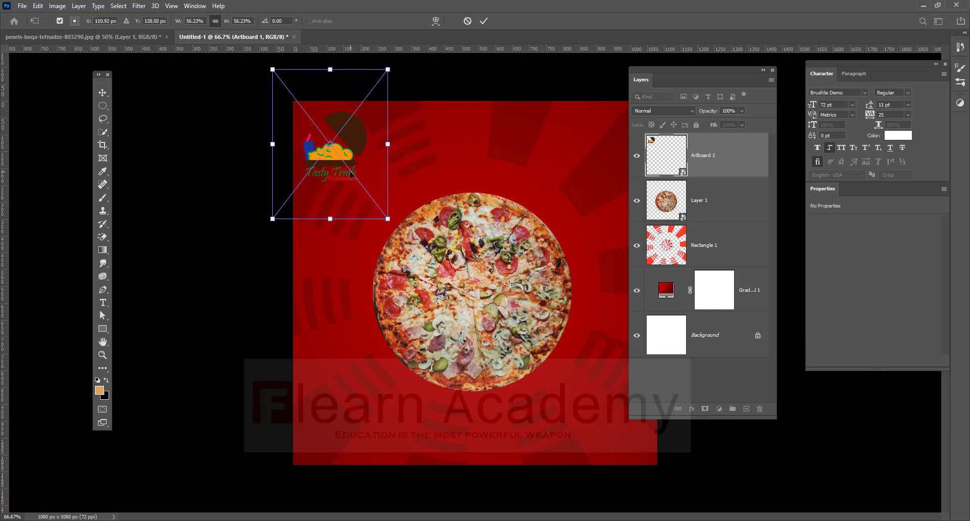
pyautogui.press('Return')
pyautogui.click(367, 185)
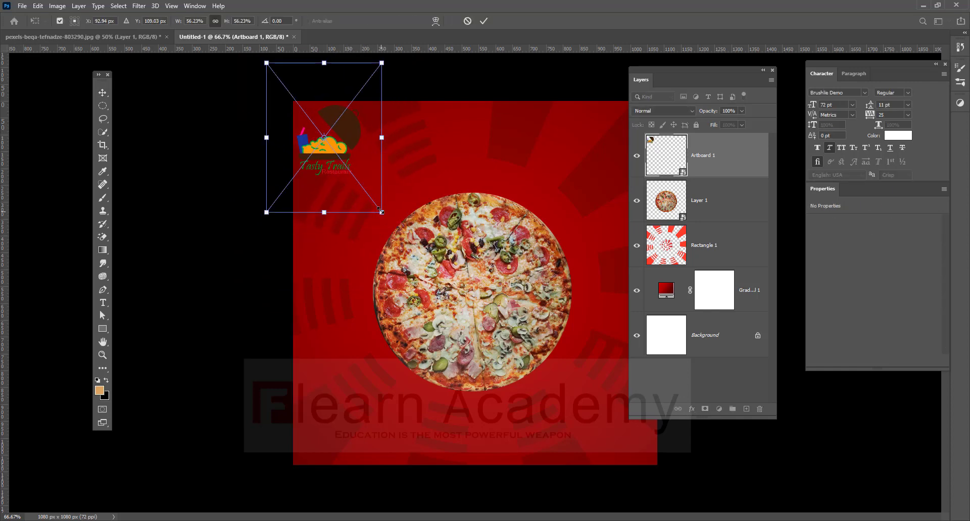
pyautogui.moveTo(384, 212); pyautogui.dragTo(375, 204)
pyautogui.moveTo(332, 158); pyautogui.dragTo(336, 164)
pyautogui.press('Return')
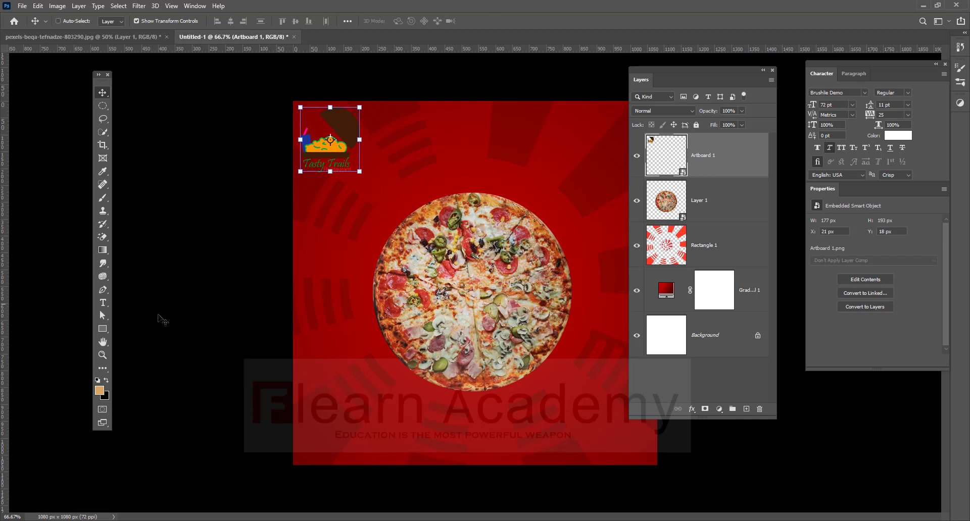
pyautogui.press('t')
pyautogui.click(392, 187)
# Type the white headline PIZZA above the pizza and enlarge it about 2.5 times.
pyautogui.press('BackSpace')
pyautogui.write('P')
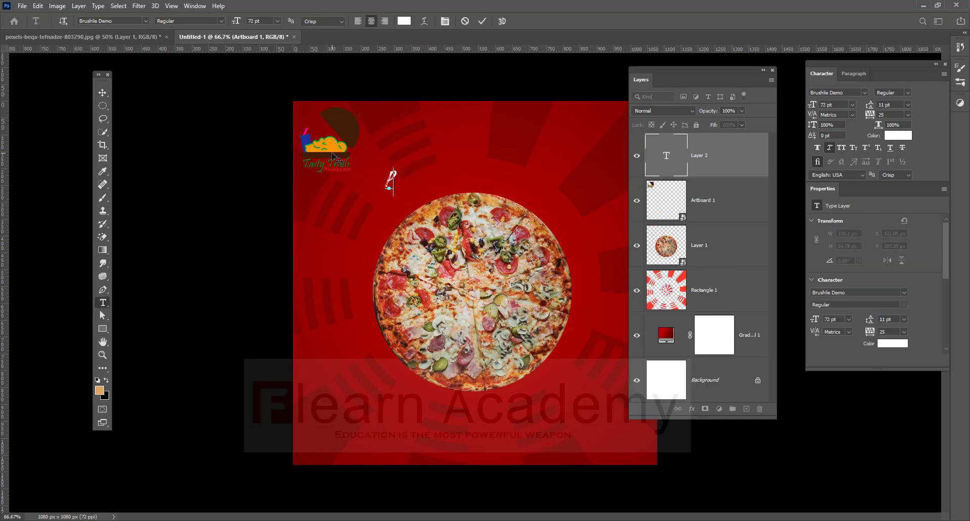
pyautogui.write('IZZA')
pyautogui.click(100, 91)
pyautogui.moveTo(415, 183); pyautogui.dragTo(496, 136)
pyautogui.press('Return')
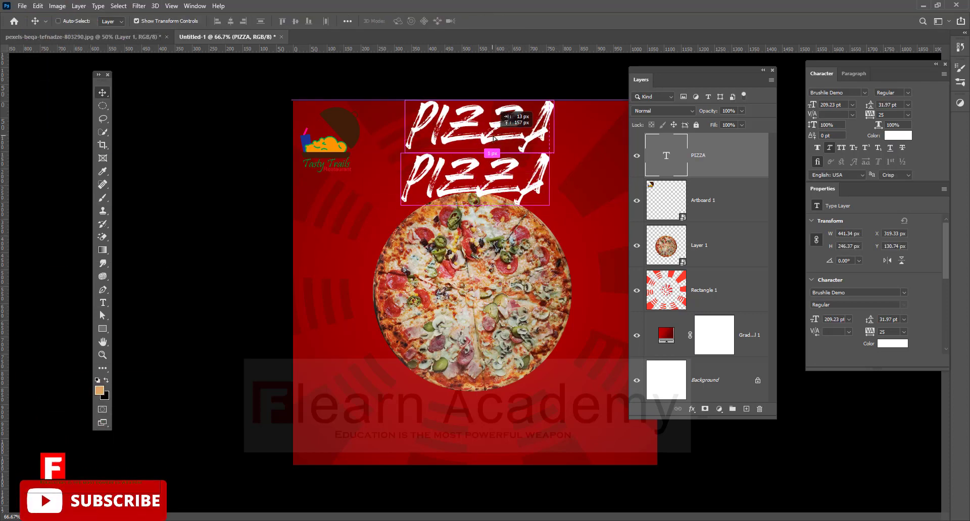
# Retype the duplicated PIZZA layer as 'TASTY Trails' and move it above PIZZA.
pyautogui.doubleClick(420, 135)
pyautogui.write('TAS')
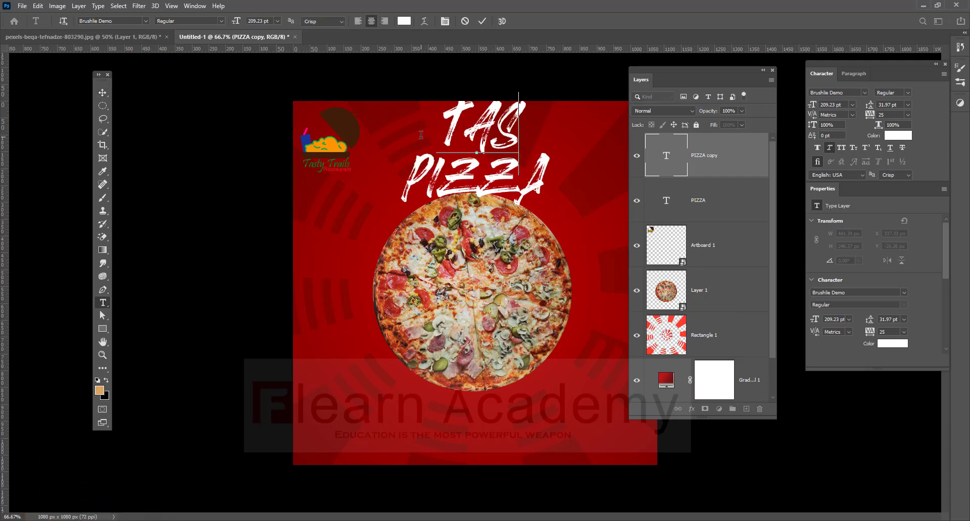
pyautogui.write('TY')
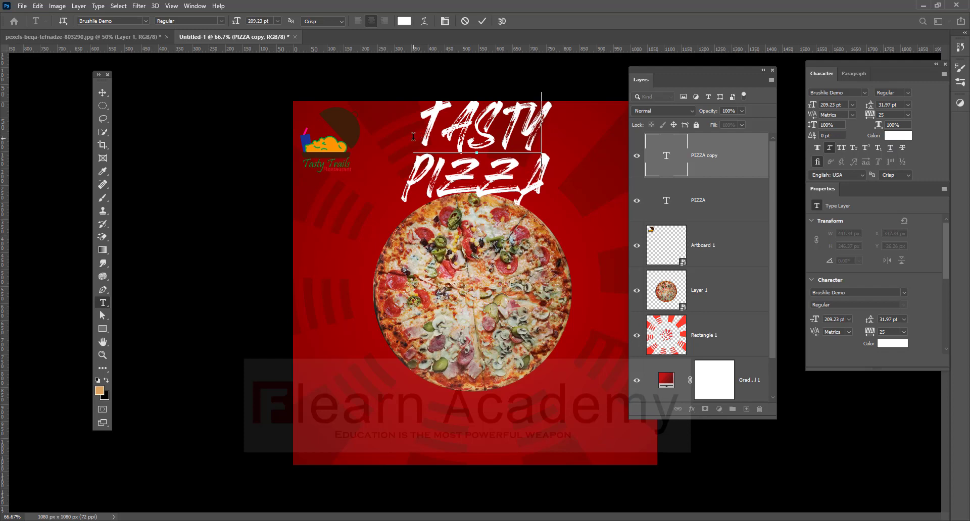
pyautogui.click(103, 93)
pyautogui.moveTo(537, 132); pyautogui.dragTo(520, 137)
pyautogui.doubleClick(516, 132)
pyautogui.click(517, 131)
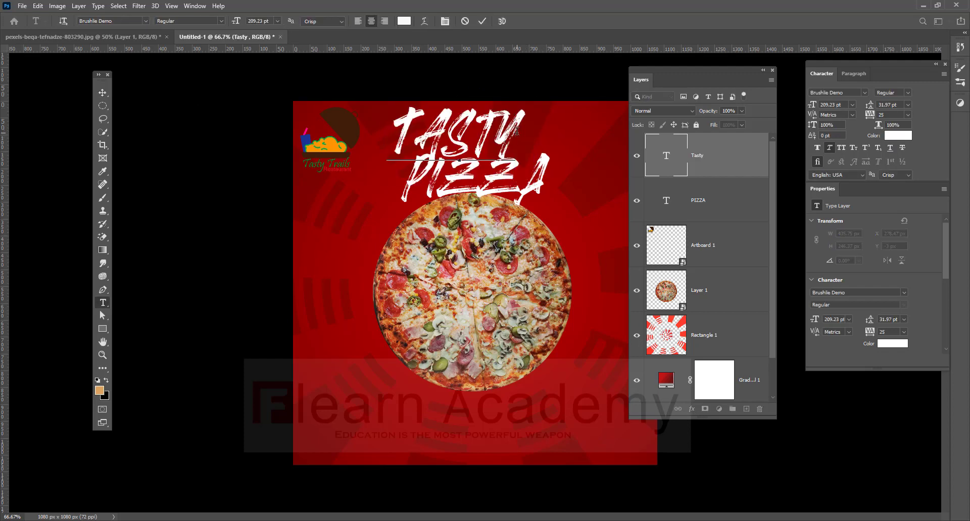
pyautogui.write('Trails')
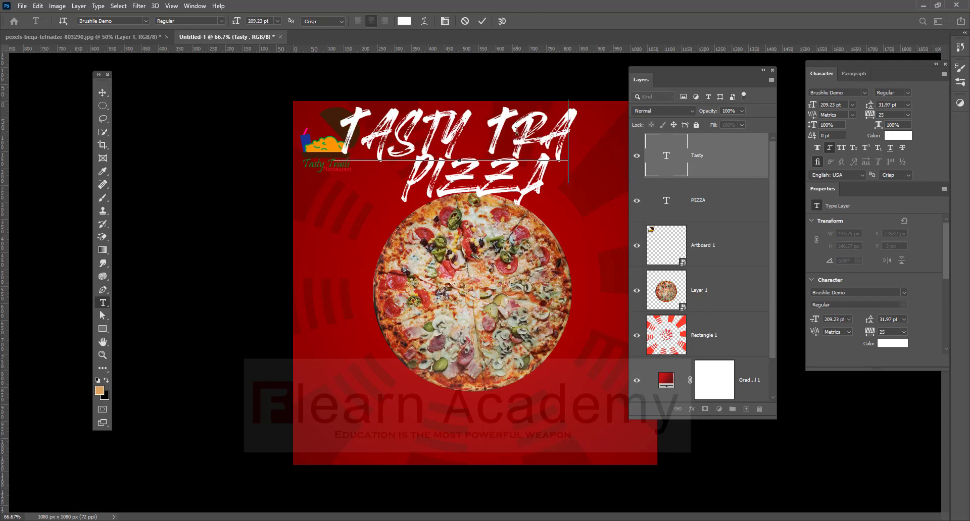
# Colour the Tasty Trails line orange #ffb400.
pyautogui.moveTo(305, 139); pyautogui.dragTo(603, 146)
pyautogui.click(403, 21)
pyautogui.moveTo(227, 262); pyautogui.dragTo(227, 269)
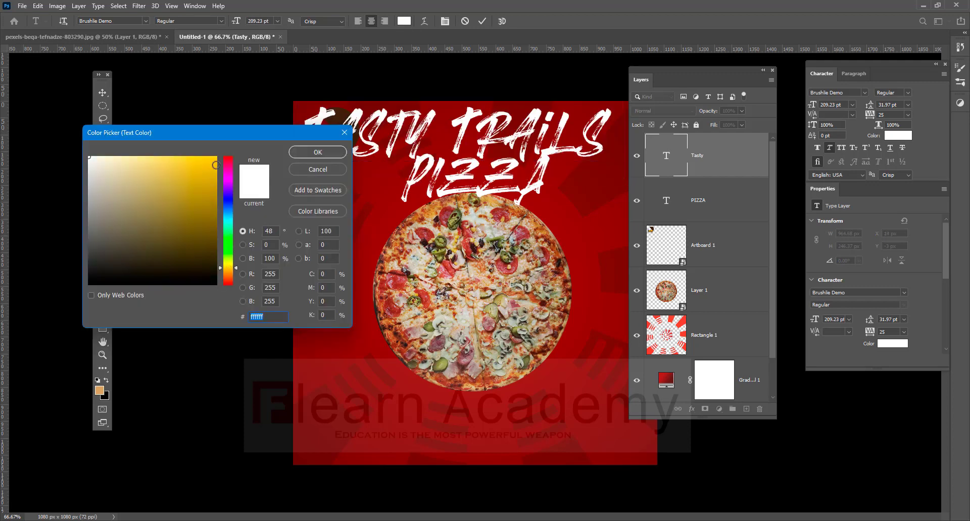
pyautogui.moveTo(214, 162); pyautogui.dragTo(215, 191)
pyautogui.moveTo(227, 264); pyautogui.dragTo(227, 277)
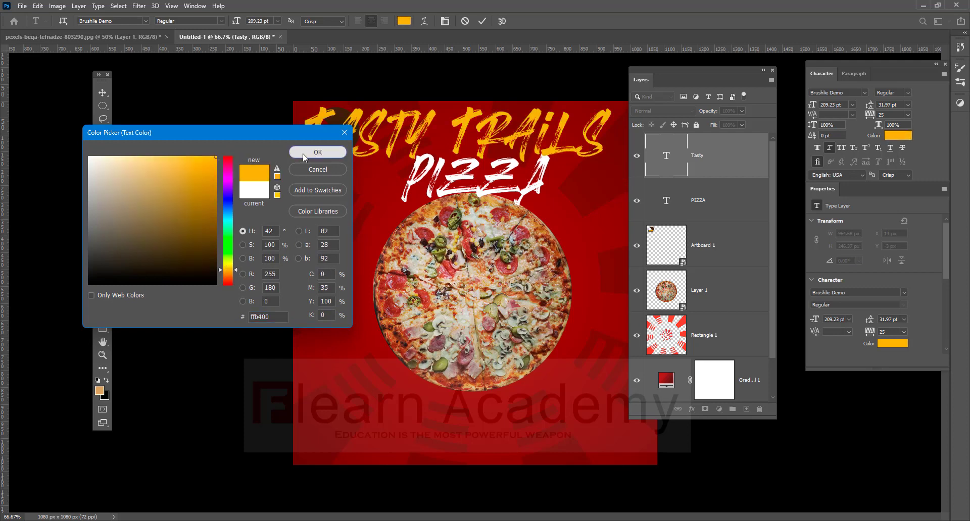
pyautogui.click(317, 152)
pyautogui.click(103, 93)
# Scale Tasty Trails to about 56% and centre it just above PIZZA.
pyautogui.moveTo(305, 107); pyautogui.dragTo(466, 137)
pyautogui.moveTo(575, 180); pyautogui.dragTo(513, 150)
pyautogui.moveTo(571, 118); pyautogui.dragTo(582, 110)
pyautogui.moveTo(567, 128); pyautogui.dragTo(550, 131)
pyautogui.press('Return')
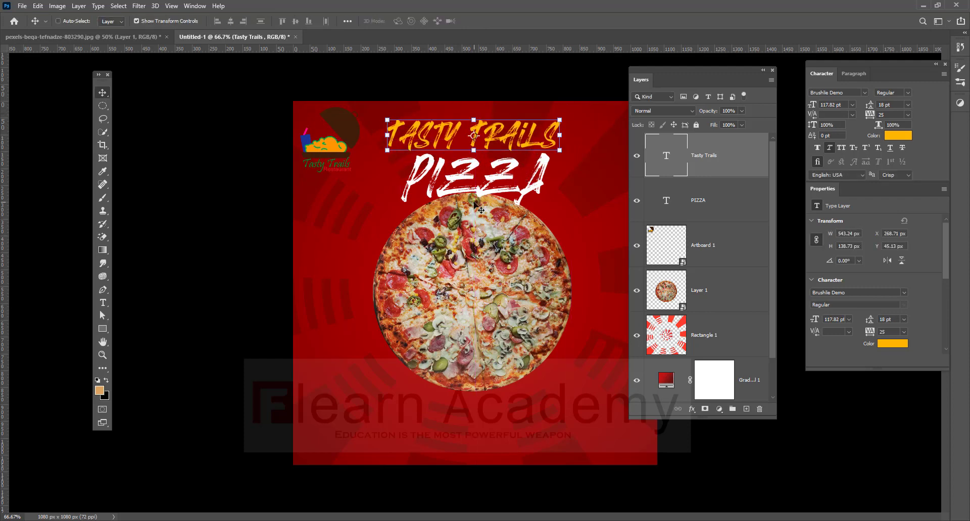
# Draw a small button rectangle near the bottom and round all corners to 30.5 px into a pill.
pyautogui.click(103, 329)
pyautogui.moveTo(322, 428)
pyautogui.mouseDown()
pyautogui.moveTo(333, 445)
pyautogui.moveTo(405, 447)
pyautogui.mouseUp()
pyautogui.moveTo(406, 445); pyautogui.dragTo(407, 448)
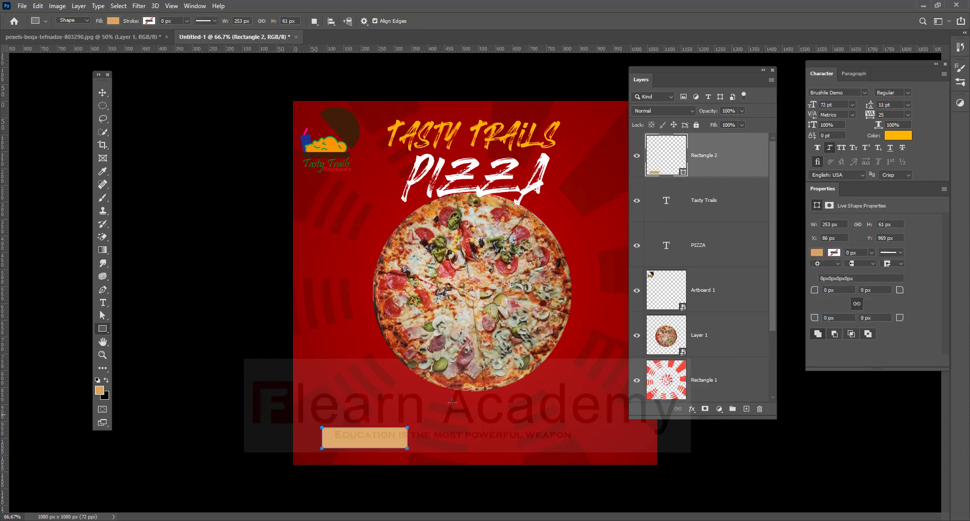
pyautogui.click(113, 20)
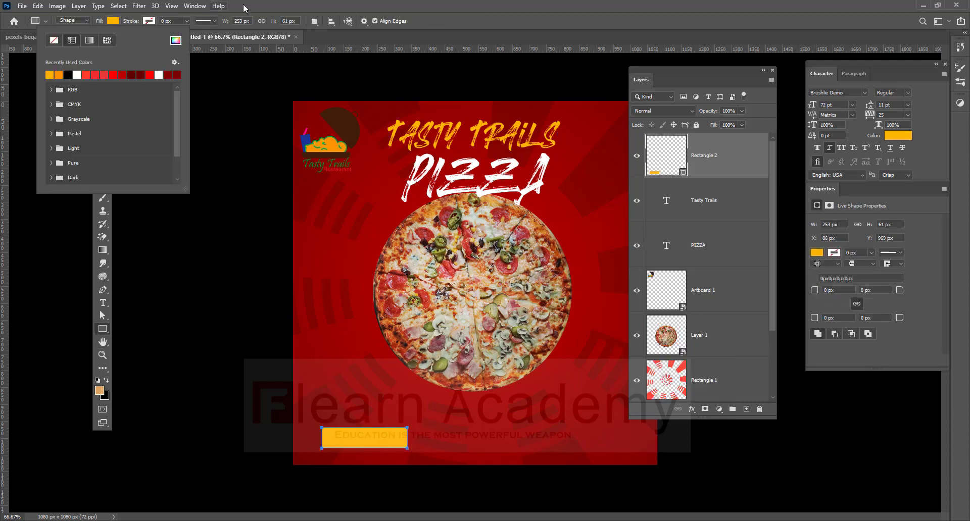
pyautogui.click(232, 193)
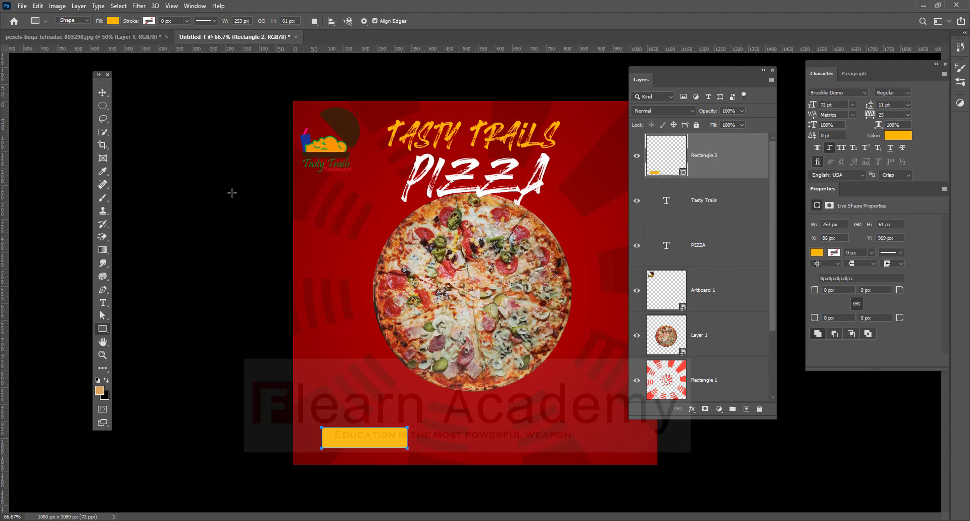
pyautogui.click(859, 300)
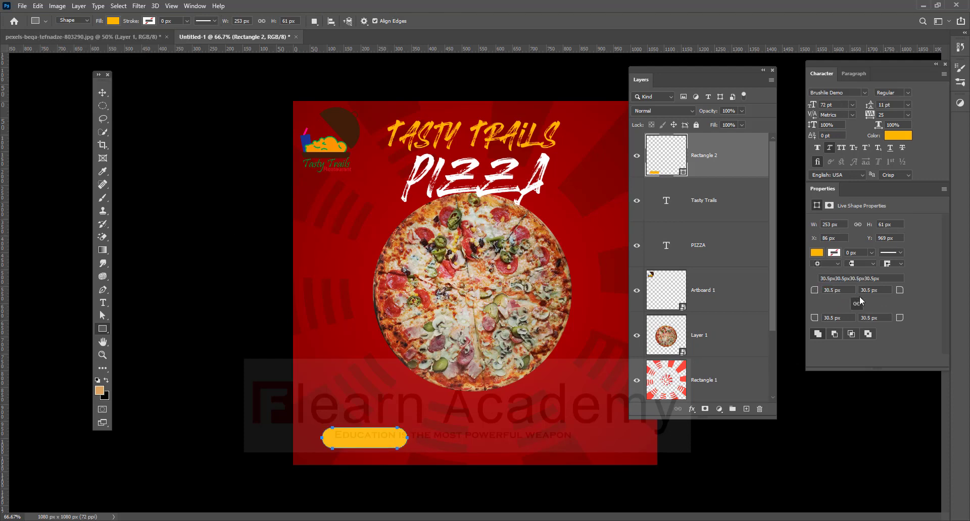
# Add the text 'ORDER NOW' and move it onto the pill button.
pyautogui.click(102, 92)
pyautogui.hotkey('ctrl', '+')
pyautogui.hotkey('ctrl', '+')
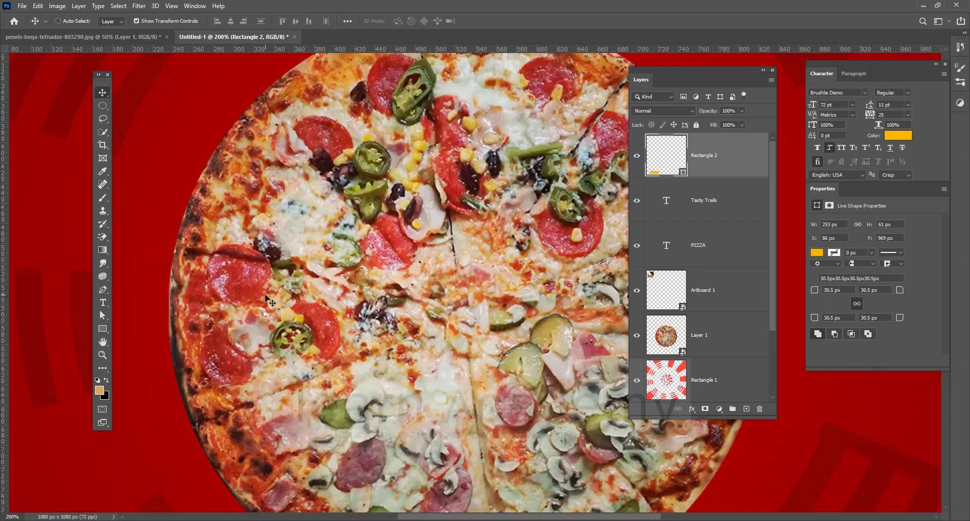
pyautogui.moveTo(280, 370); pyautogui.dragTo(363, 236)
pyautogui.click(103, 304)
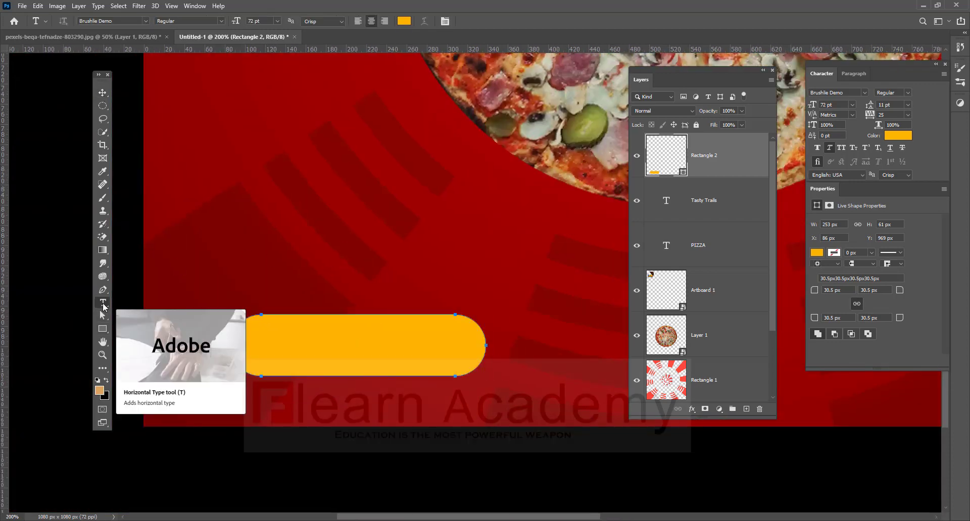
pyautogui.click(248, 276)
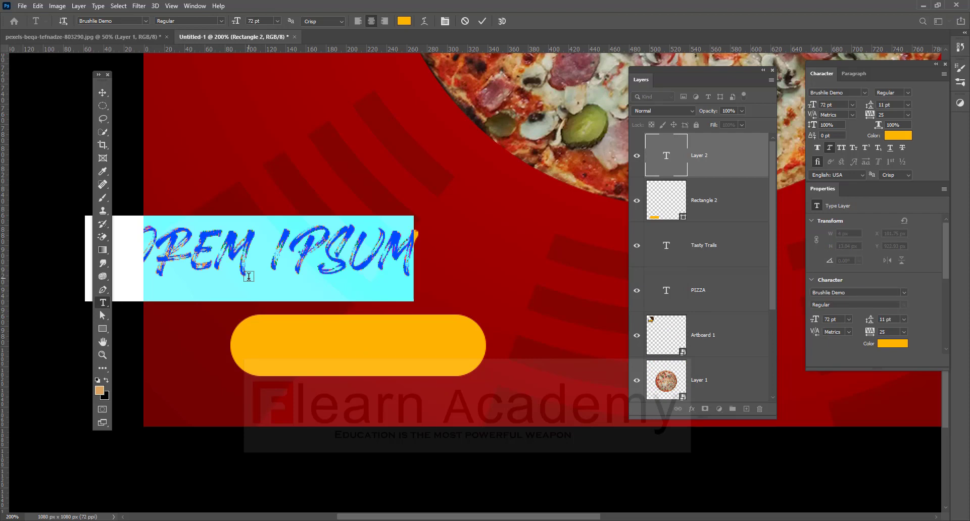
pyautogui.write('ORDER NO')
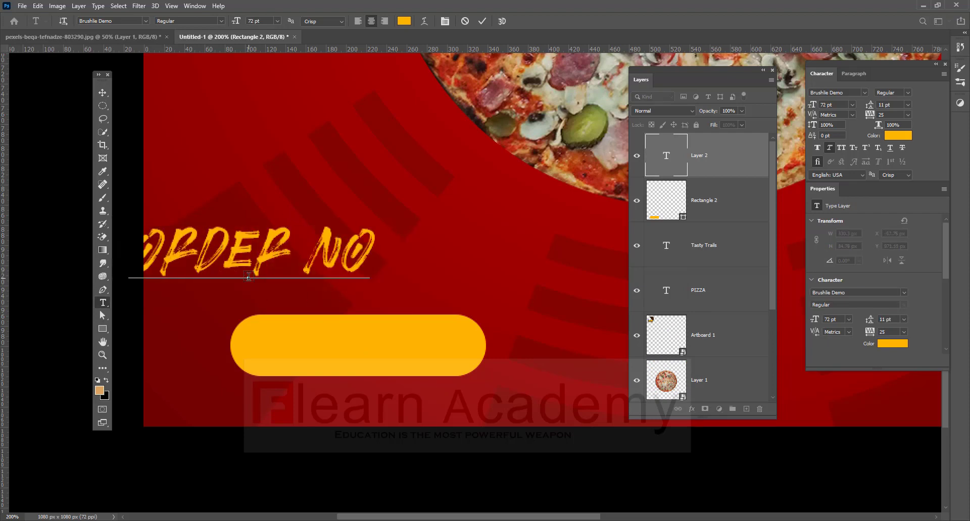
pyautogui.write('W')
pyautogui.click(102, 93)
pyautogui.moveTo(378, 260); pyautogui.dragTo(520, 356)
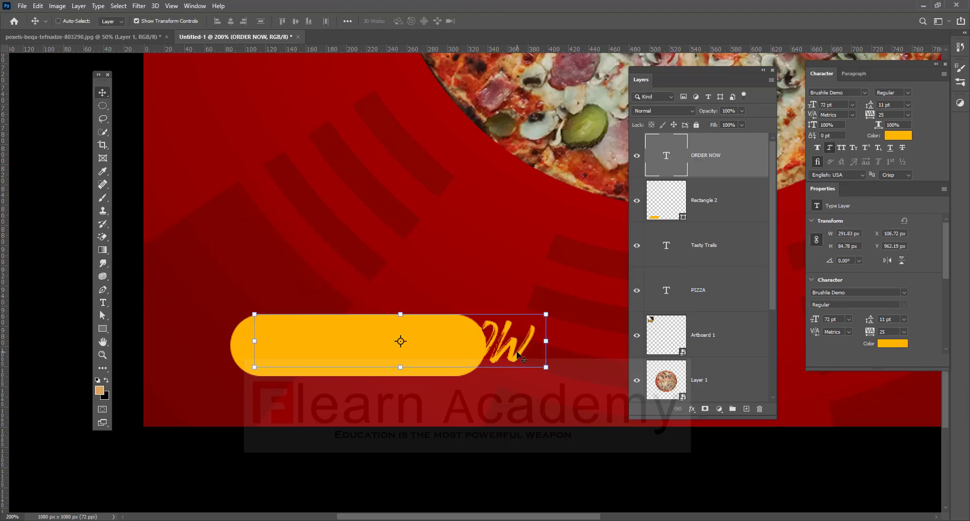
# Make ORDER NOW white (#ffffff) Arial Bold at 36 pt and centre it on the yellow pill.
pyautogui.doubleClick(520, 356)
pyautogui.click(145, 21)
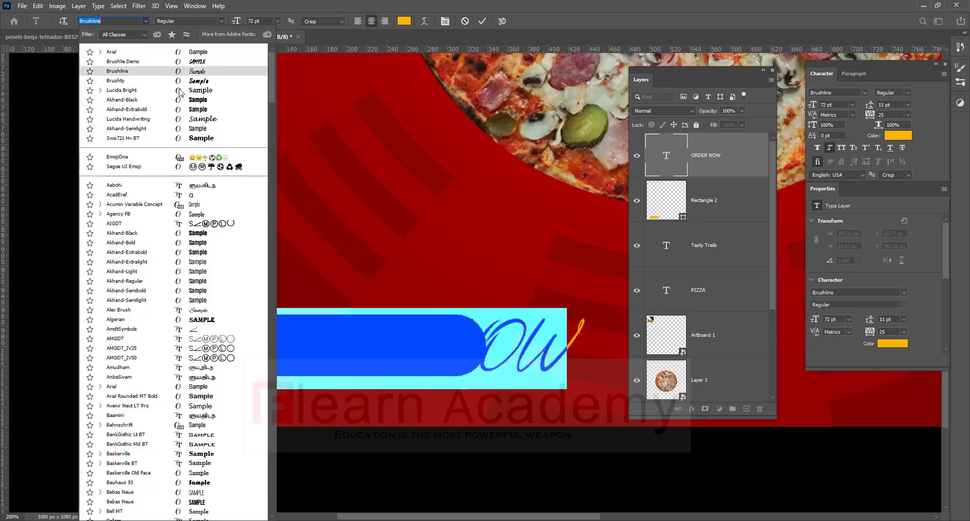
pyautogui.click(202, 52)
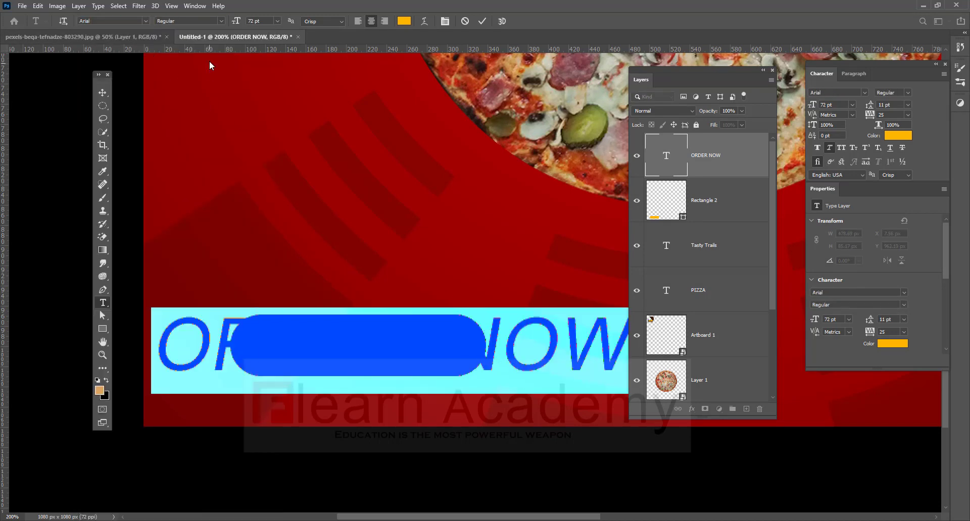
pyautogui.click(221, 23)
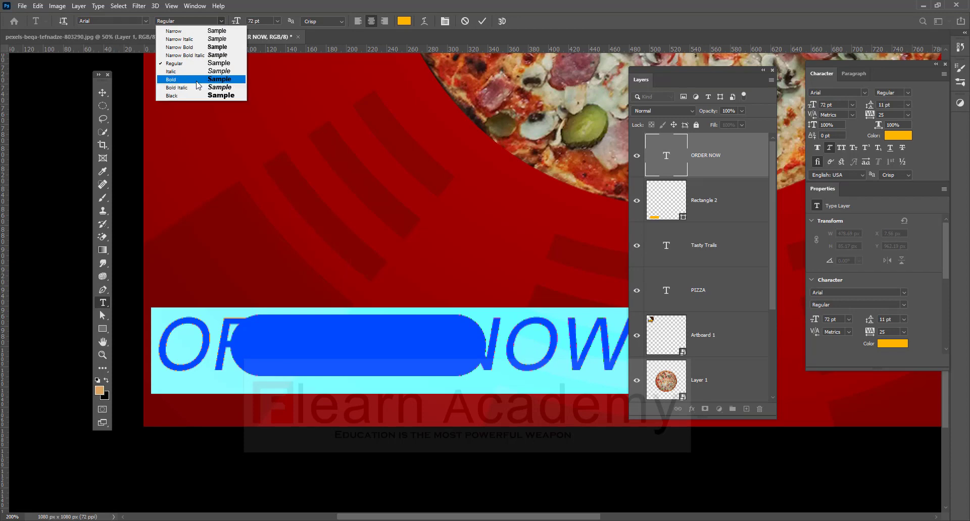
pyautogui.click(216, 79)
pyautogui.moveTo(240, 24); pyautogui.dragTo(218, 27)
pyautogui.click(404, 21)
pyautogui.write('ffffff')
pyautogui.click(339, 153)
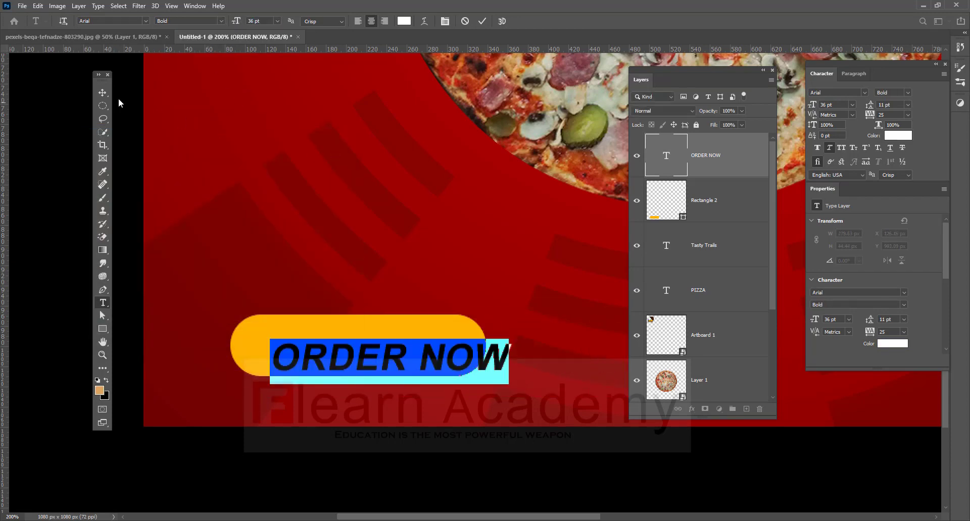
pyautogui.click(102, 93)
pyautogui.moveTo(431, 362); pyautogui.dragTo(396, 351)
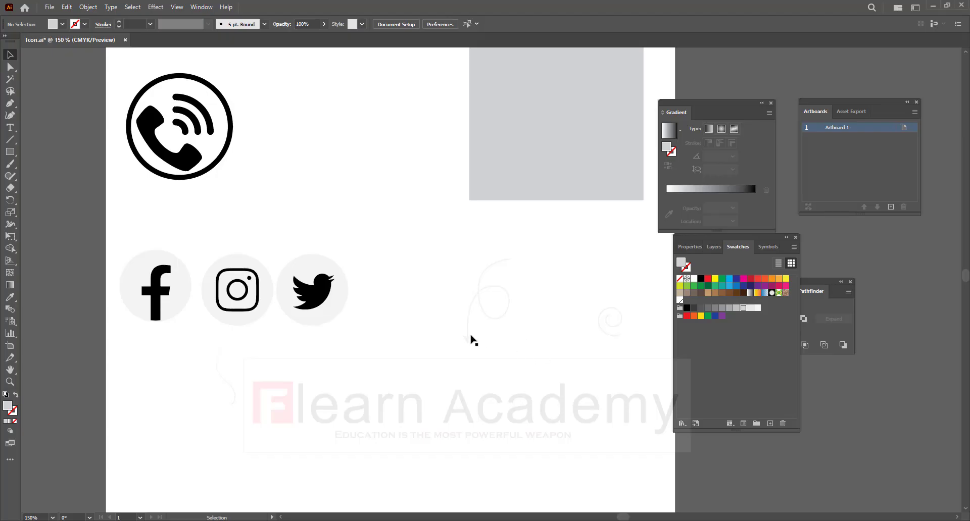
# Enlarge the looped arrow path in Illustrator and copy it.
pyautogui.click(470, 338)
pyautogui.moveTo(511, 346); pyautogui.dragTo(530, 379)
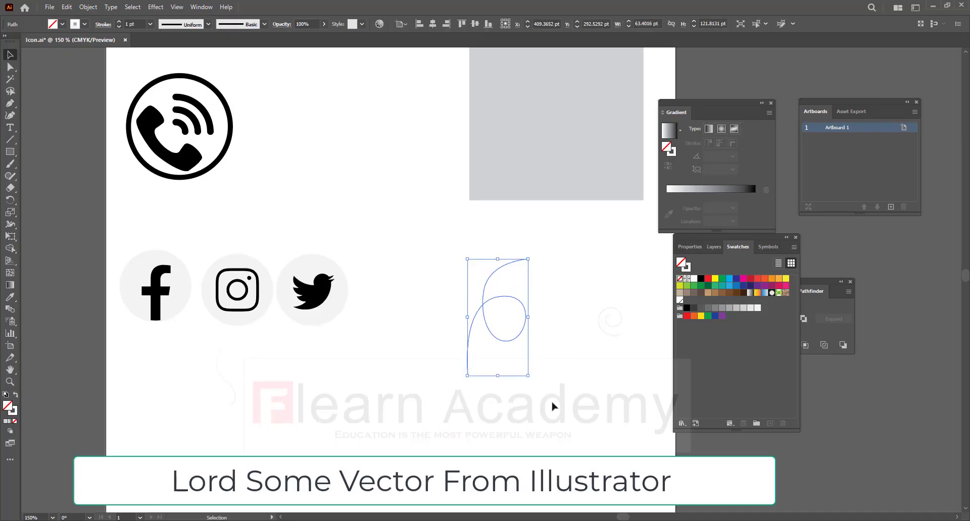
pyautogui.click(553, 405)
pyautogui.click(506, 341)
pyautogui.hotkey('ctrl', 'c')
pyautogui.hotkey('alt', 'Tab')
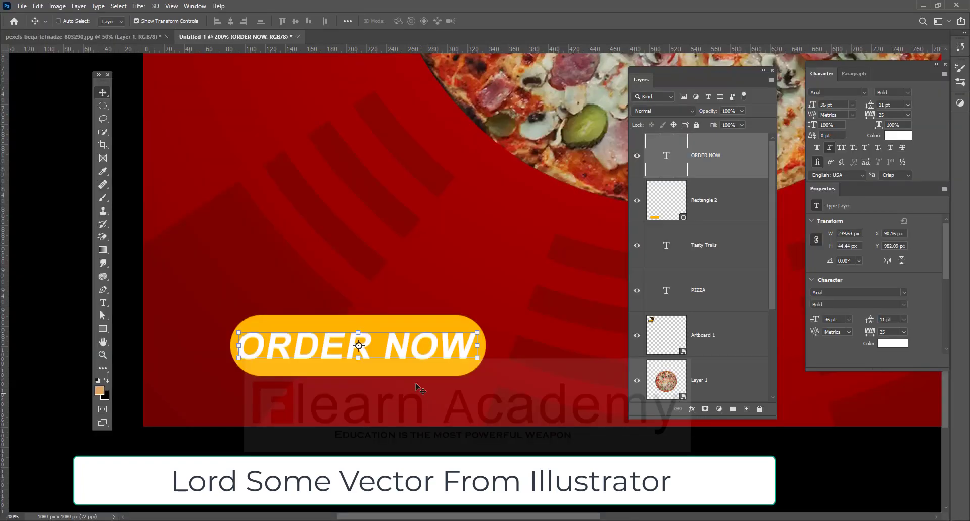
# Paste the arrow as a smart object, scale it to about 125%, and place it above ORDER NOW.
pyautogui.hotkey('ctrl', 'v')
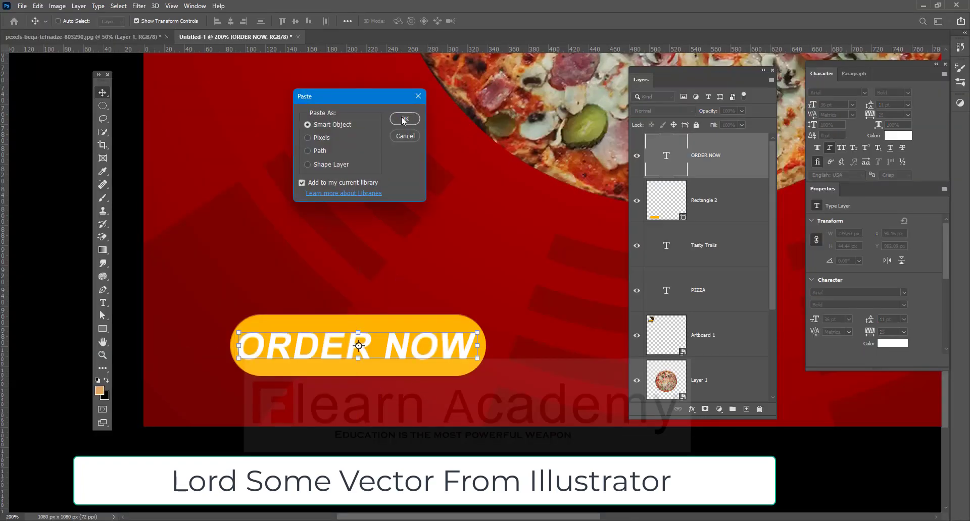
pyautogui.click(403, 123)
pyautogui.moveTo(543, 262); pyautogui.dragTo(378, 188)
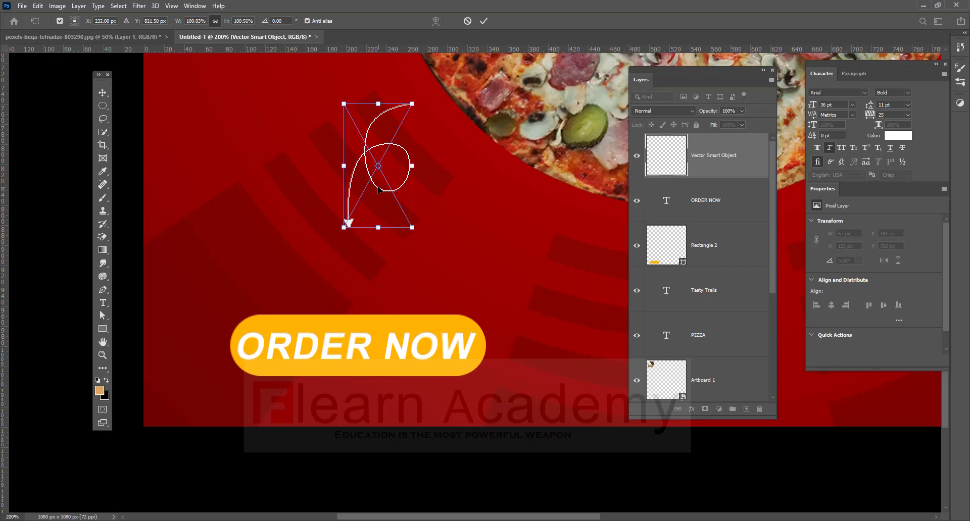
pyautogui.hotkey('ctrl', '-')
pyautogui.hotkey('ctrl', '-')
pyautogui.moveTo(383, 356)
pyautogui.mouseDown()
pyautogui.moveTo(390, 346)
pyautogui.moveTo(378, 365)
pyautogui.mouseUp()
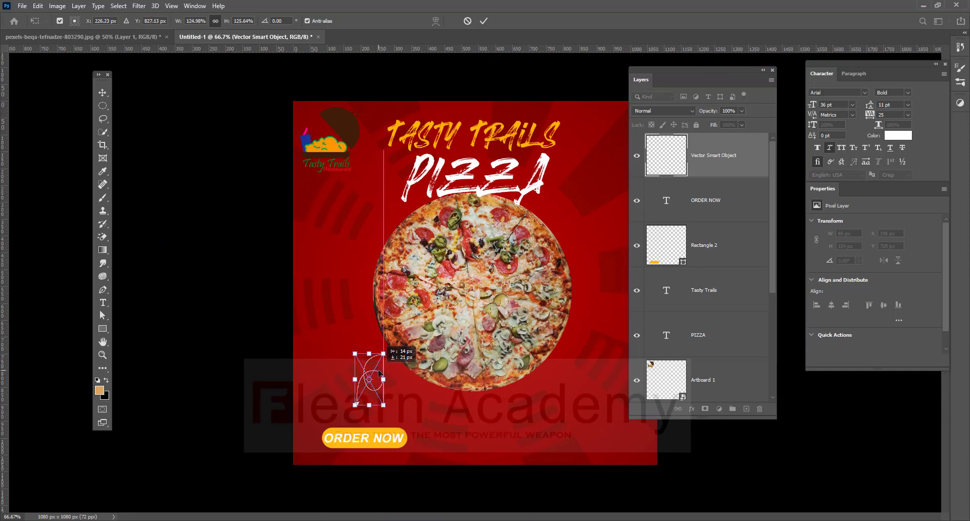
pyautogui.press('Return')
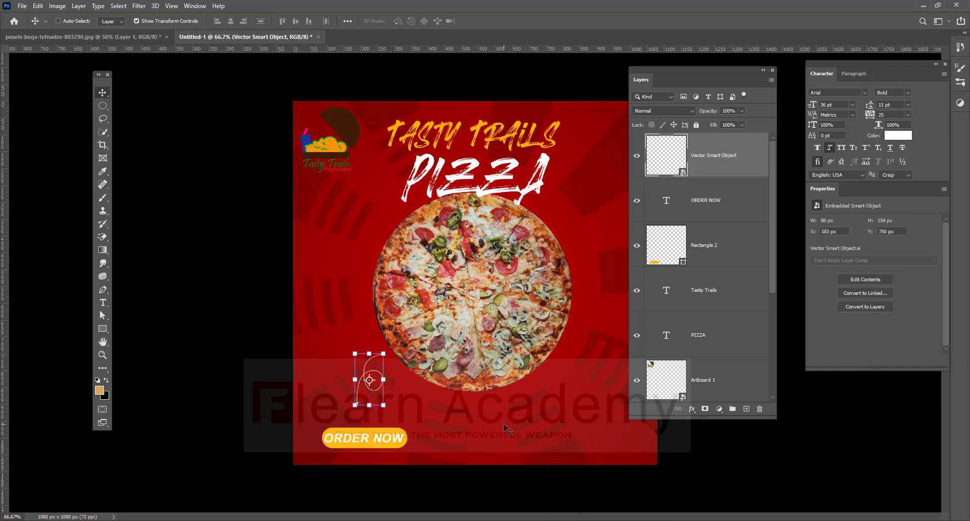
# Copy the phone icon from the Illustrator icon file.
pyautogui.hotkey('alt', 'Tab')
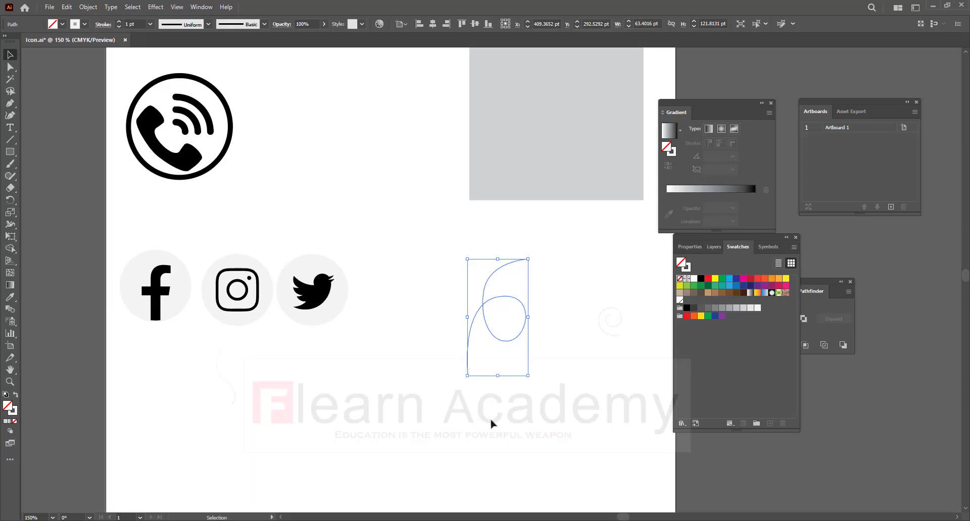
pyautogui.scroll(1, 452, 264)
pyautogui.hotkey('ctrl', 'v')
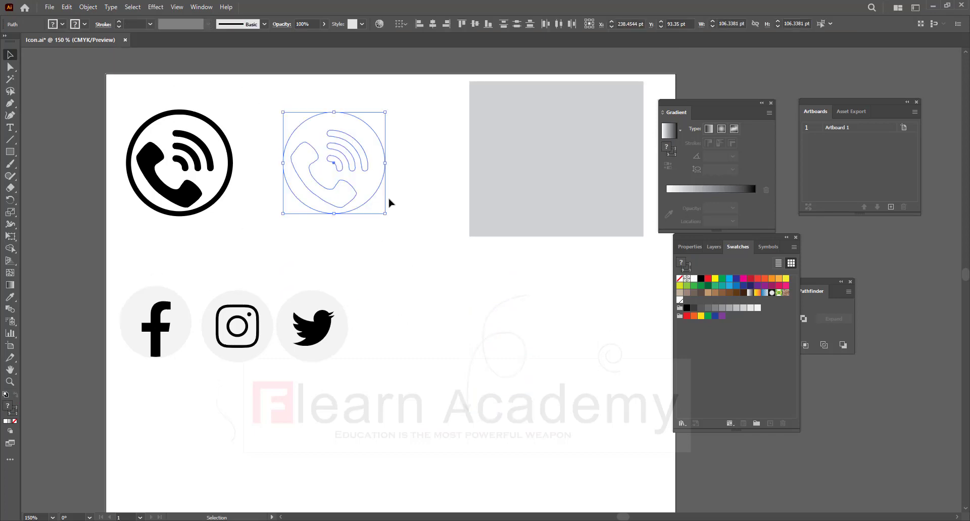
pyautogui.hotkey('alt', 'Tab')
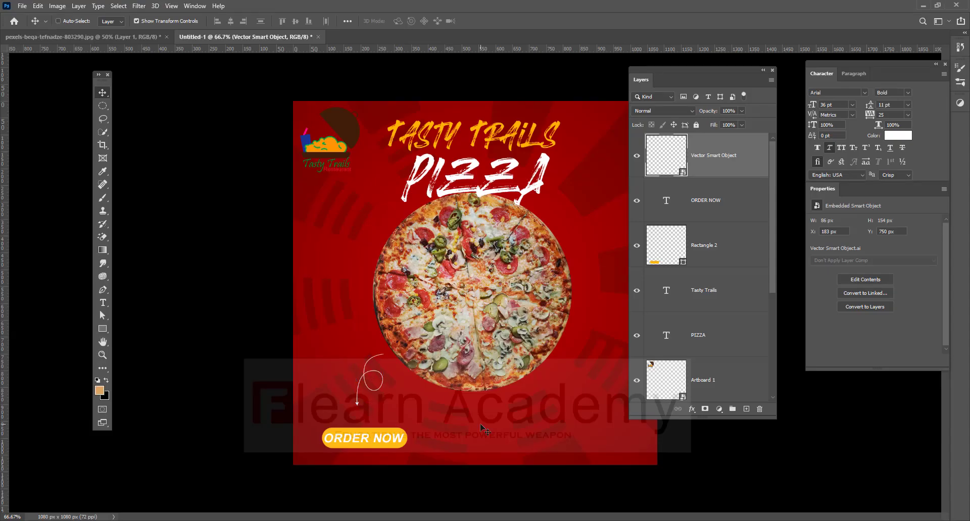
# Paste the phone icon as a smart object, shrink it to about 67%, and set it level with ORDER NOW at lower right.
pyautogui.hotkey('ctrl', 'v')
pyautogui.click(400, 115)
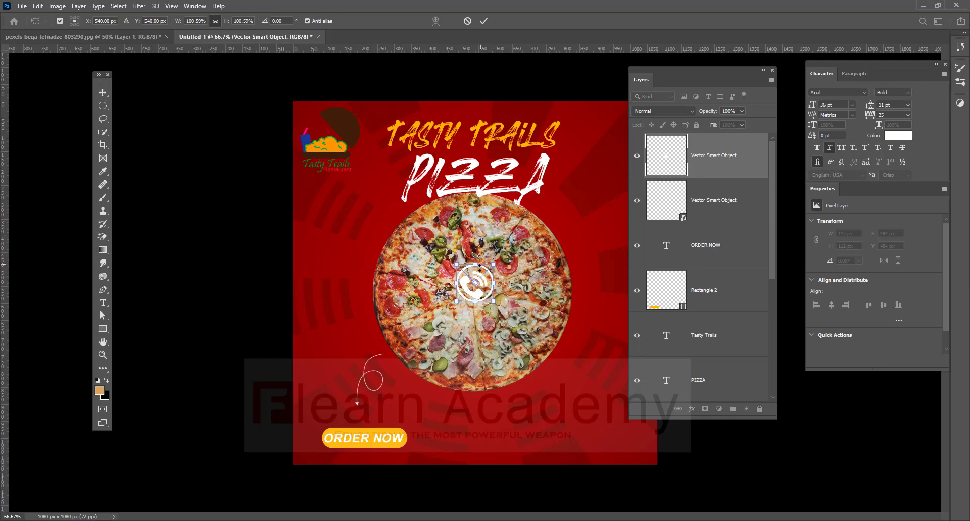
pyautogui.moveTo(475, 284); pyautogui.dragTo(474, 375)
pyautogui.moveTo(474, 302); pyautogui.dragTo(474, 344)
pyautogui.hotkey('ctrl', 'z')
pyautogui.moveTo(472, 295); pyautogui.dragTo(468, 449)
pyautogui.moveTo(490, 419); pyautogui.dragTo(452, 247)
pyautogui.hotkey('ctrl', '+')
pyautogui.moveTo(437, 337); pyautogui.dragTo(550, 304)
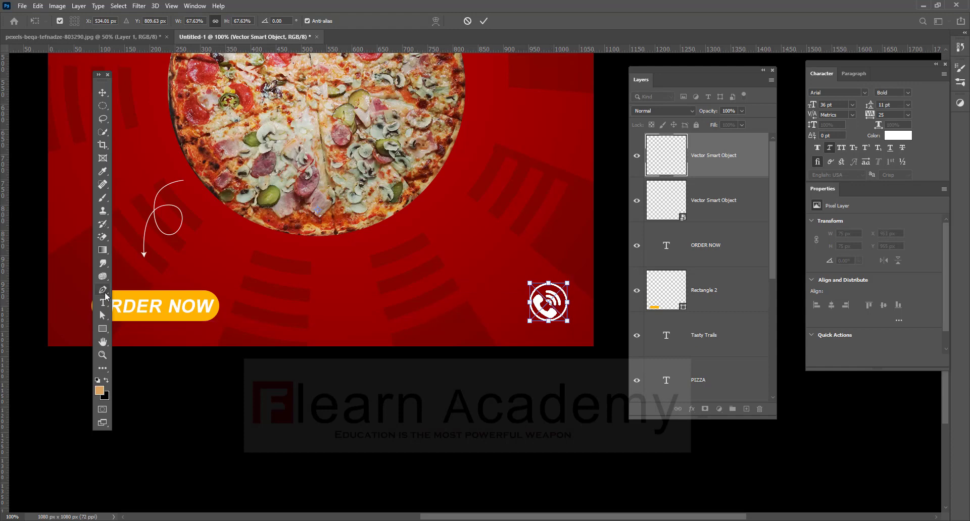
pyautogui.click(103, 303)
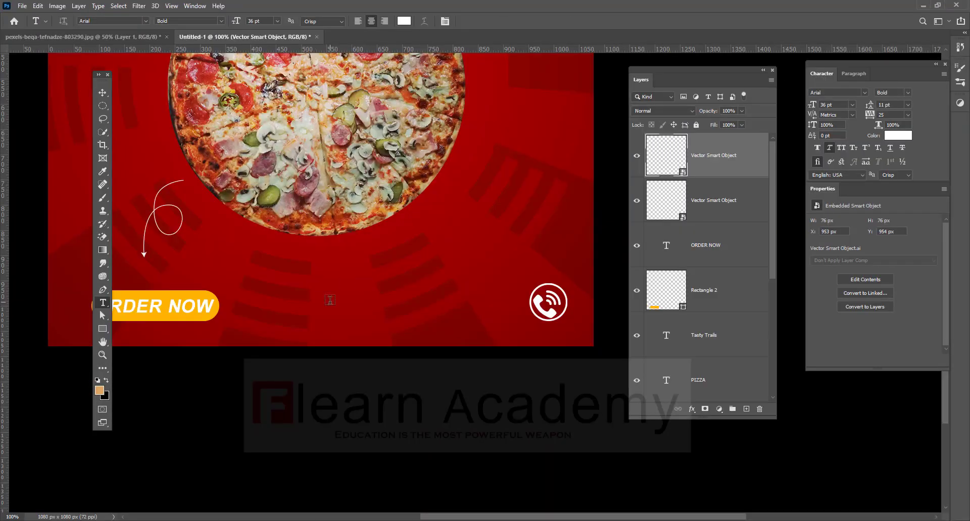
# Type the phone number as a new white bold text line.
pyautogui.click(330, 300)
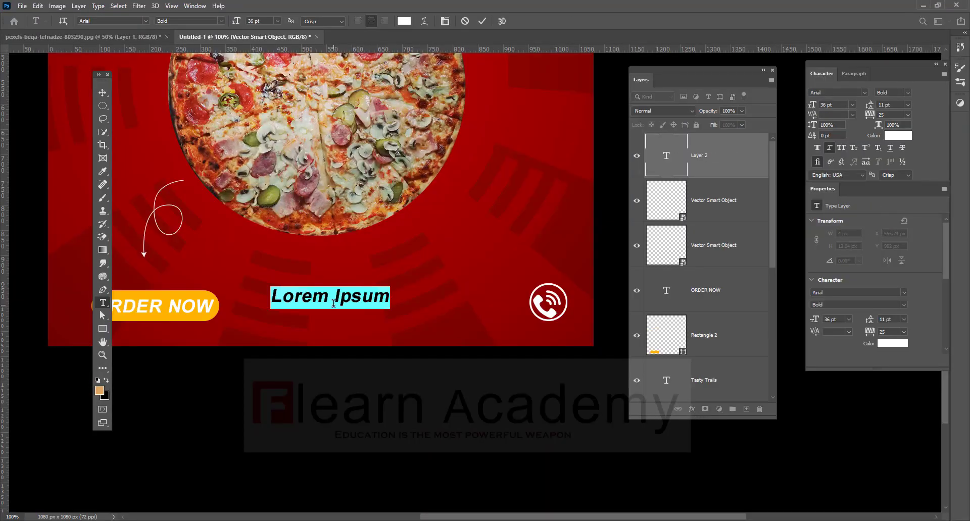
pyautogui.press('BackSpace')
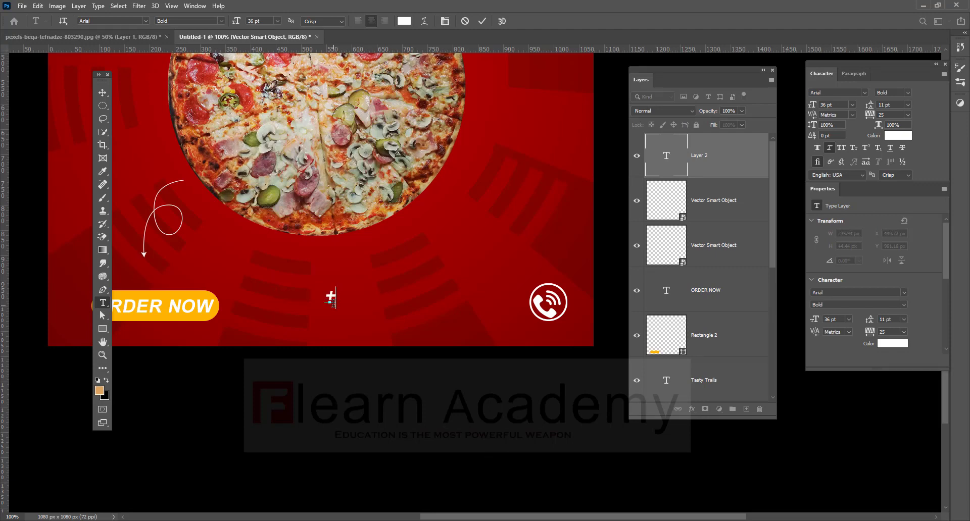
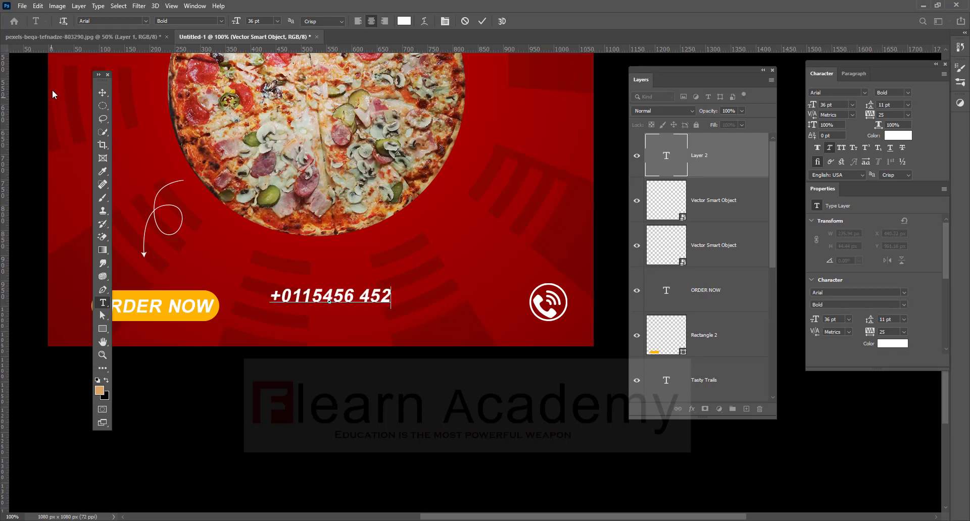
pyautogui.click(104, 93)
# Place the number left of the phone icon and start retyping a copy as 'Get More'.
pyautogui.moveTo(367, 298); pyautogui.dragTo(492, 294)
pyautogui.doubleClick(492, 297)
pyautogui.write('Ge')
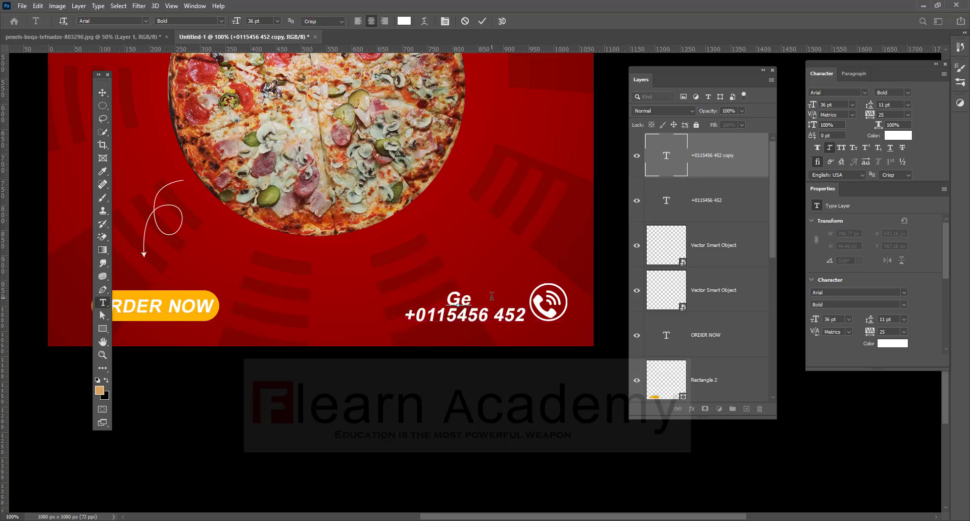
pyautogui.write('t Mor')
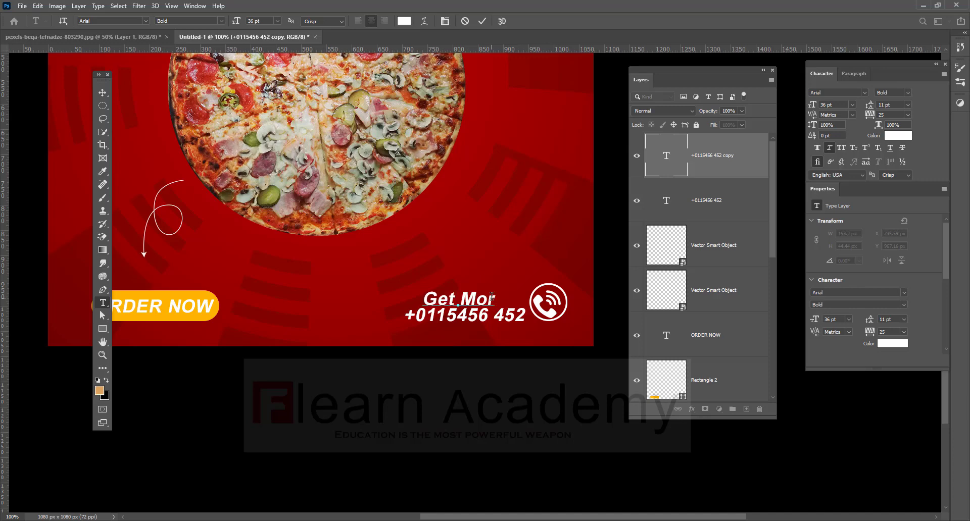
pyautogui.write('e Fooer')
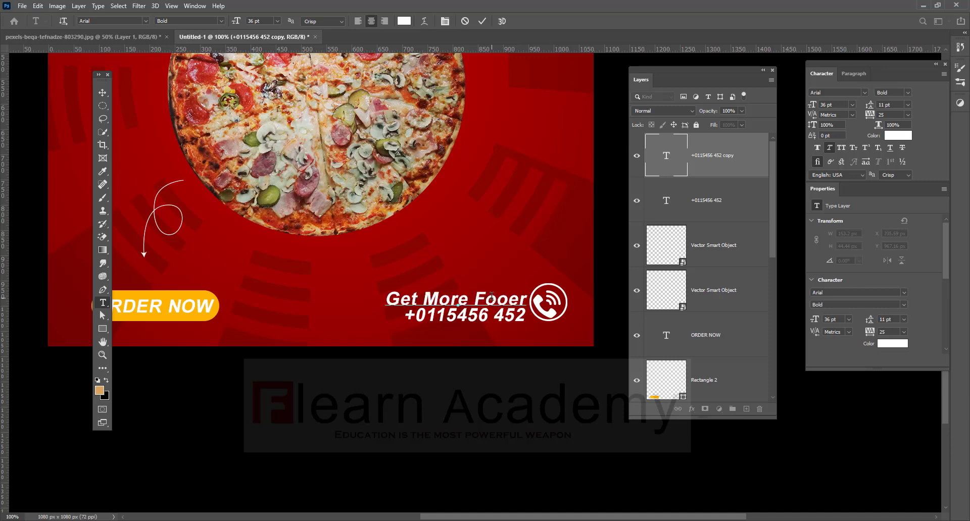
# Correct the line to 'Get More Offer', shrink it to about 77%, and move it above the number.
pyautogui.press('BackSpace')
pyautogui.press('BackSpace')
pyautogui.press('BackSpace')
pyautogui.press('BackSpace')
pyautogui.press('BackSpace')
pyautogui.write('Offer')
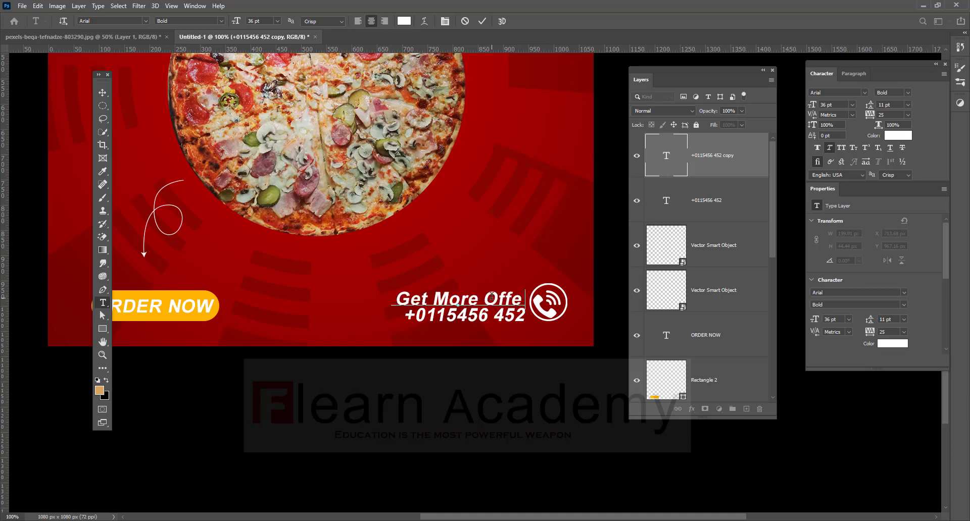
pyautogui.click(102, 94)
pyautogui.moveTo(392, 290); pyautogui.dragTo(421, 294)
pyautogui.moveTo(495, 303); pyautogui.dragTo(503, 303)
pyautogui.press('Return')
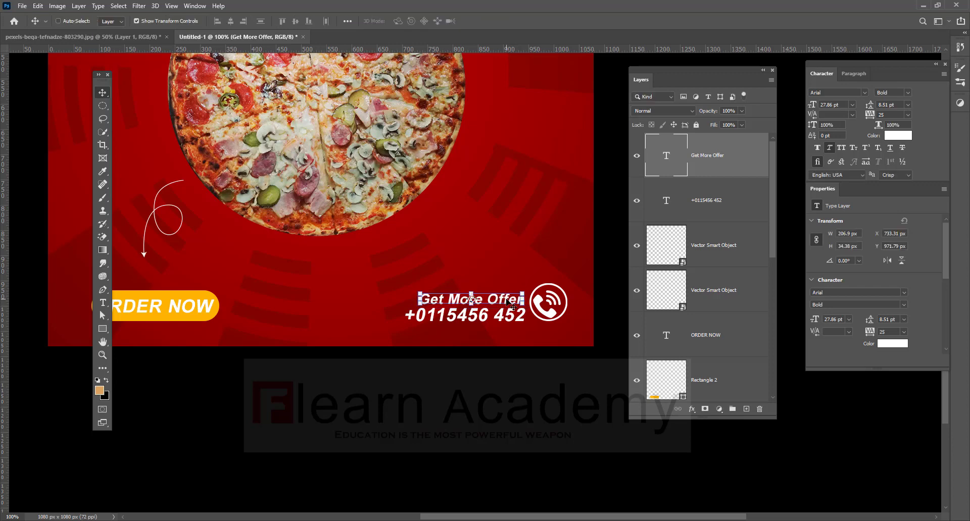
# Colour the phone number text bright orange (#ffa200).
pyautogui.doubleClick(505, 320)
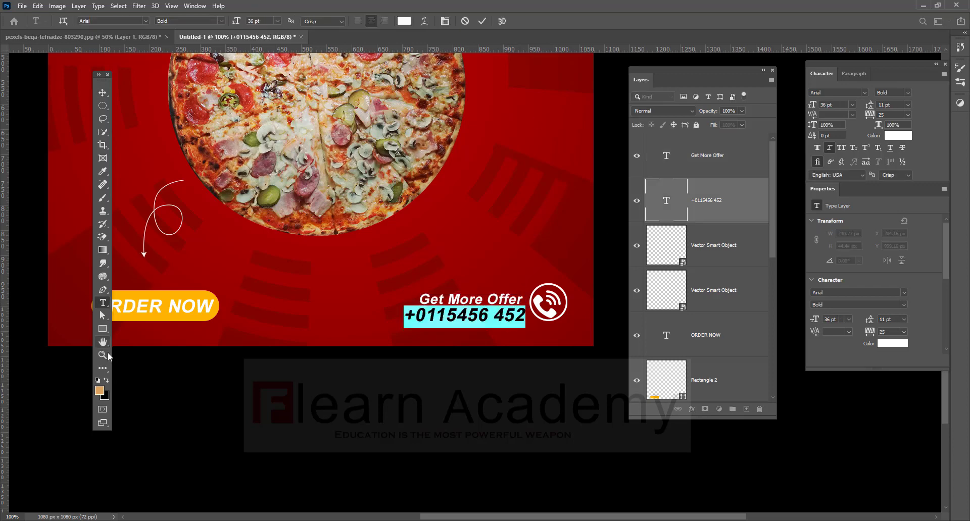
pyautogui.click(404, 22)
pyautogui.moveTo(228, 267); pyautogui.dragTo(229, 272)
pyautogui.moveTo(208, 164); pyautogui.dragTo(222, 144)
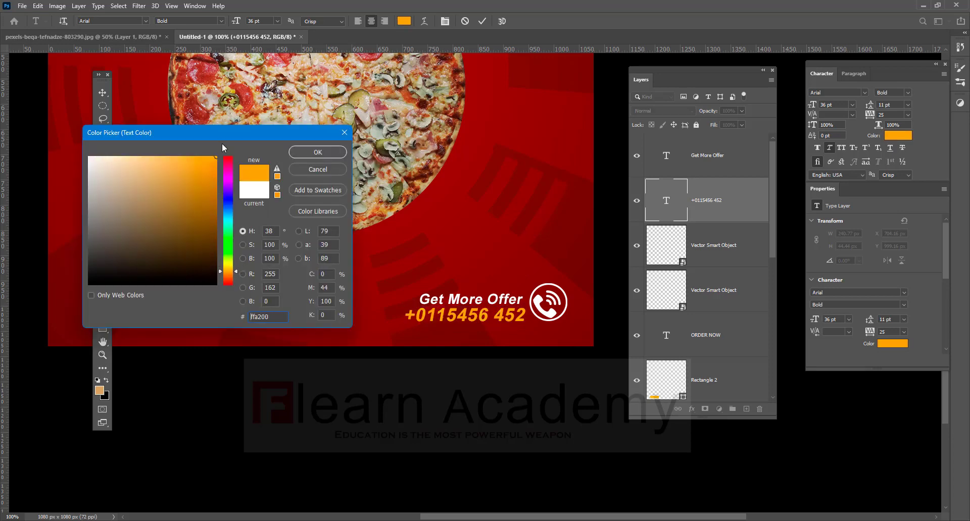
pyautogui.click(318, 152)
pyautogui.click(103, 93)
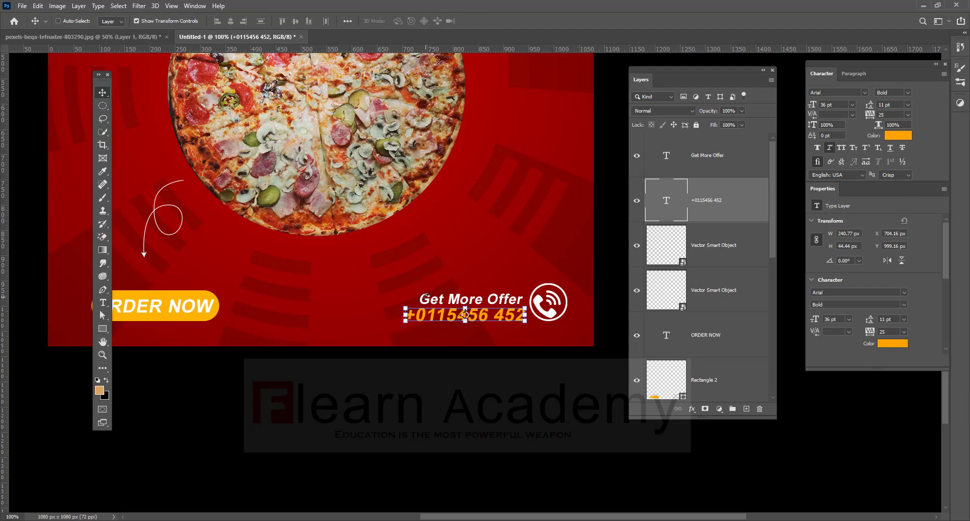
pyautogui.scroll(3, 382, 319)
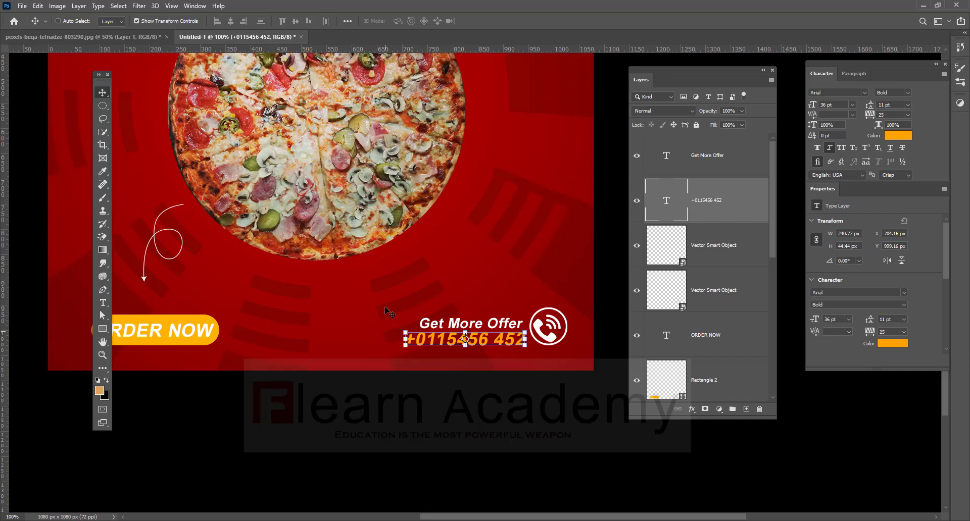
pyautogui.scroll(6, 387, 313)
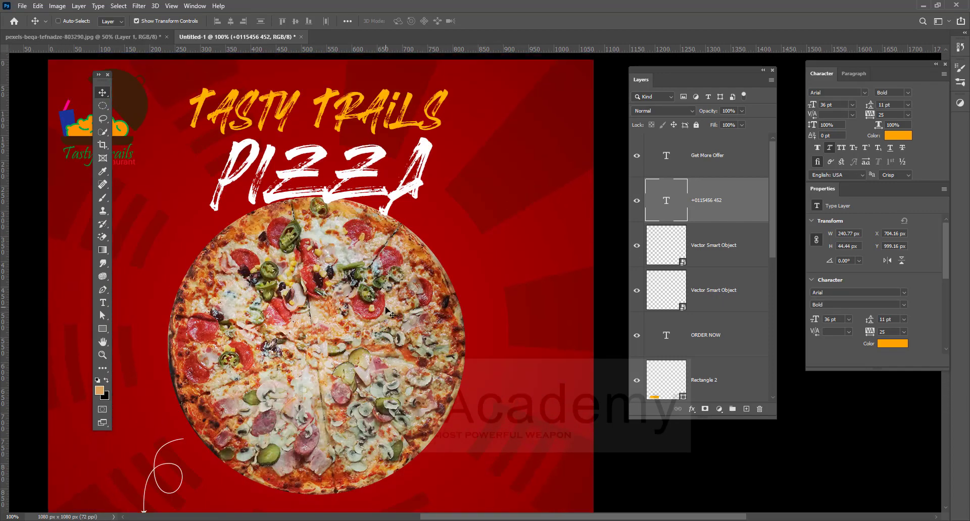
# Select the Facebook, Instagram and Twitter icon circles together in Icon.ai.
pyautogui.scroll(-5, 388, 315)
pyautogui.hotkey('alt', 'Tab')
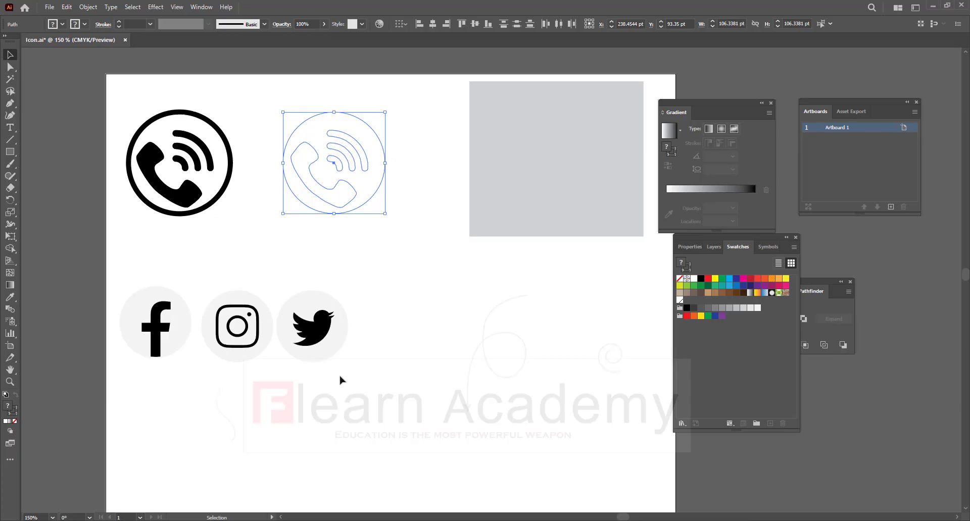
pyautogui.moveTo(135, 275); pyautogui.dragTo(133, 273)
pyautogui.click(234, 429)
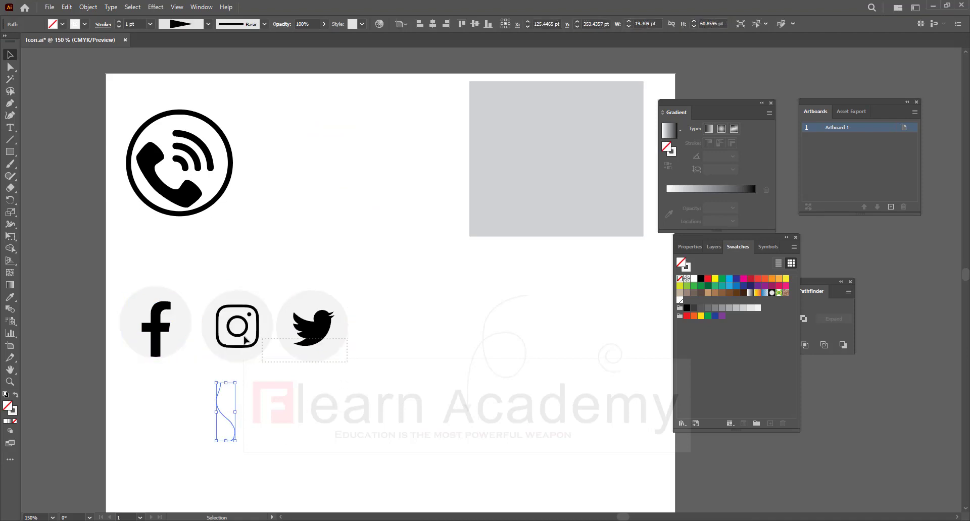
pyautogui.click(158, 300)
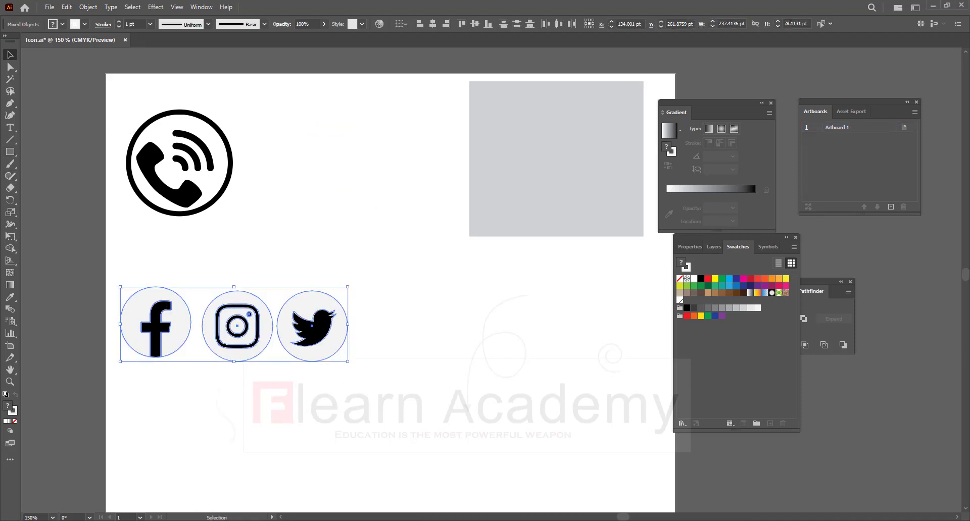
pyautogui.hotkey('alt', 'Tab')
pyautogui.hotkey('ctrl', 'v')
pyautogui.click(401, 118)
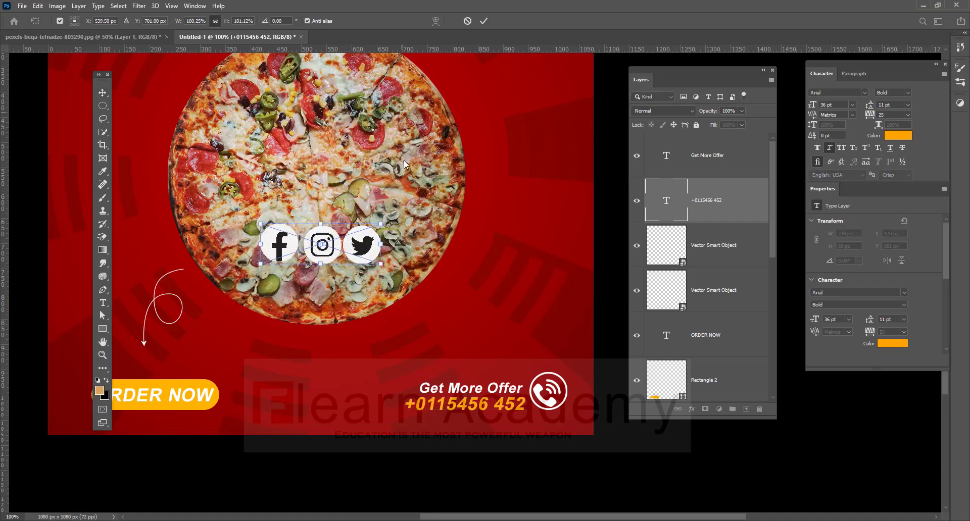
pyautogui.moveTo(382, 230); pyautogui.dragTo(526, 340)
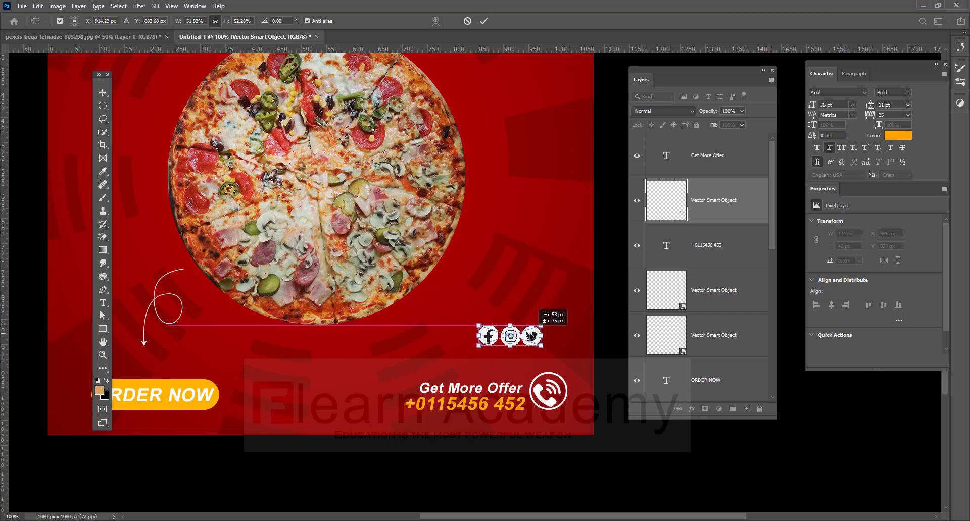
pyautogui.press('Escape')
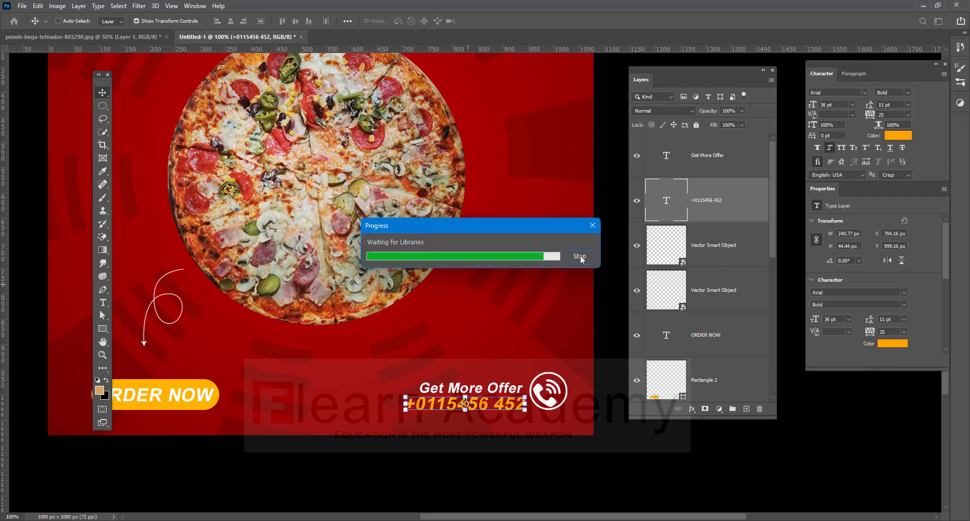
# Delete the pasted social icons from the poster and move the Twitter icon down in Illustrator.
pyautogui.moveTo(533, 335); pyautogui.dragTo(531, 350)
pyautogui.press('Delete')
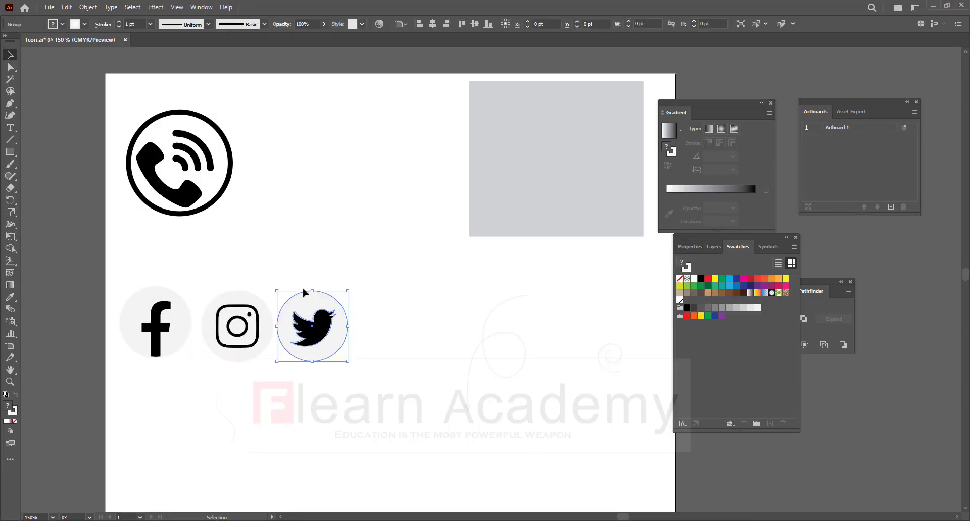
pyautogui.moveTo(318, 317); pyautogui.dragTo(154, 458)
pyautogui.scroll(-4, 248, 225)
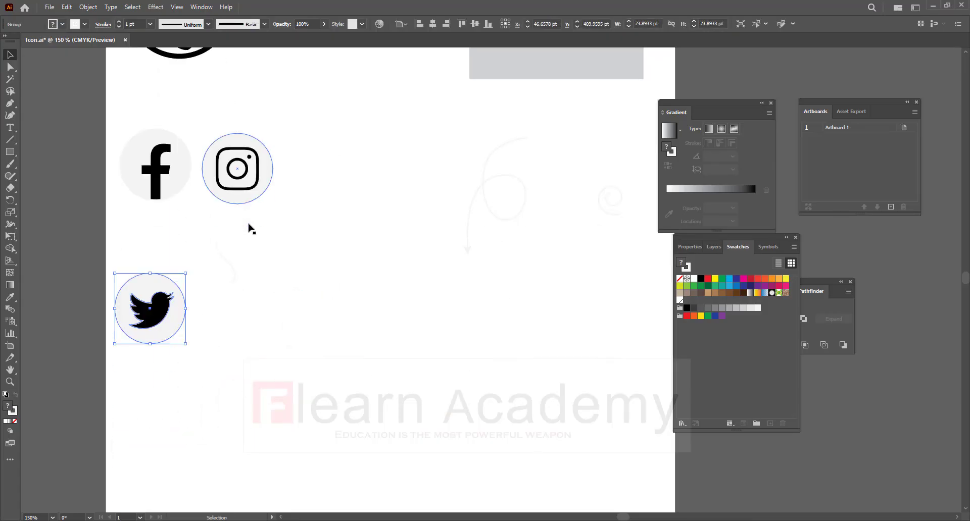
pyautogui.moveTo(238, 107); pyautogui.dragTo(231, 142)
pyautogui.hotkey('ctrl', 'z')
# Stack Instagram under Facebook and Twitter under Instagram, then select all three icons.
pyautogui.moveTo(221, 72); pyautogui.dragTo(243, 101)
pyautogui.moveTo(237, 89); pyautogui.dragTo(265, 150)
pyautogui.moveTo(161, 241); pyautogui.dragTo(162, 285)
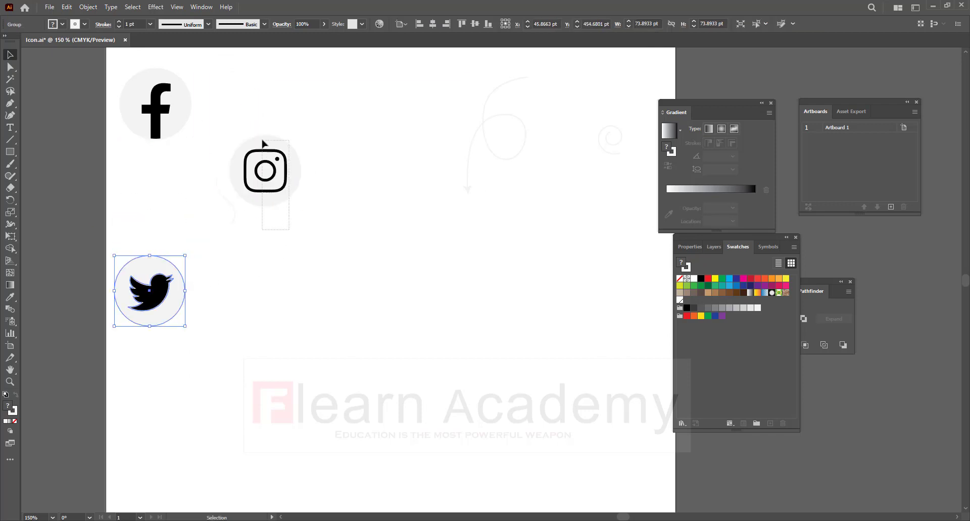
pyautogui.moveTo(268, 172); pyautogui.dragTo(160, 184)
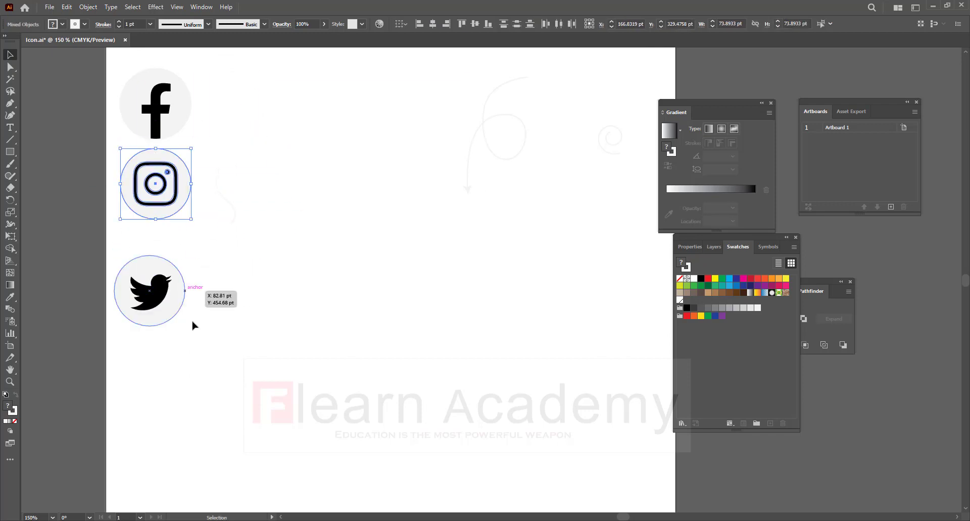
pyautogui.moveTo(156, 306); pyautogui.dragTo(158, 283)
pyautogui.moveTo(173, 346)
pyautogui.mouseDown()
pyautogui.moveTo(147, 303)
pyautogui.moveTo(145, 78)
pyautogui.mouseUp()
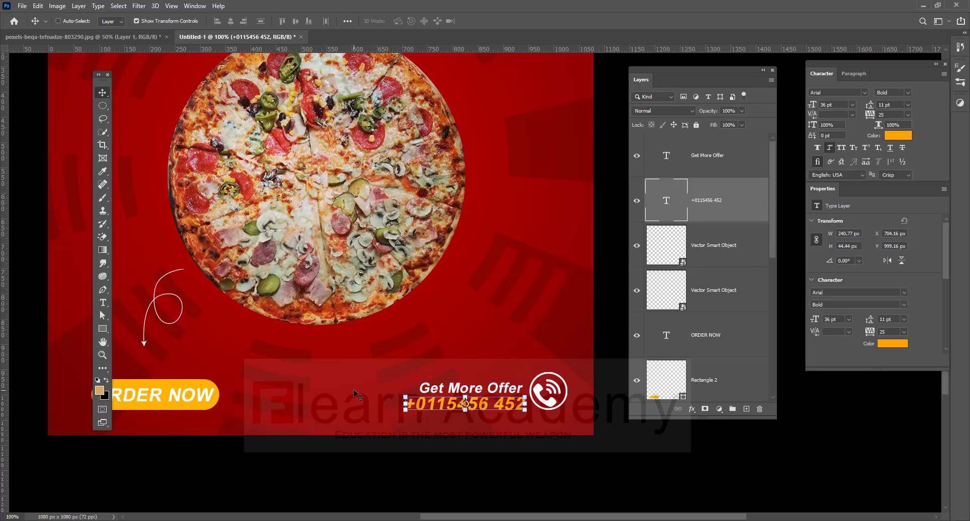
# Paste the stacked social icons as a smart object, scaled to about 40%, at the right edge.
pyautogui.hotkey('ctrl', 'v')
pyautogui.press('Return')
pyautogui.moveTo(341, 259); pyautogui.dragTo(566, 318)
pyautogui.moveTo(568, 241); pyautogui.dragTo(552, 343)
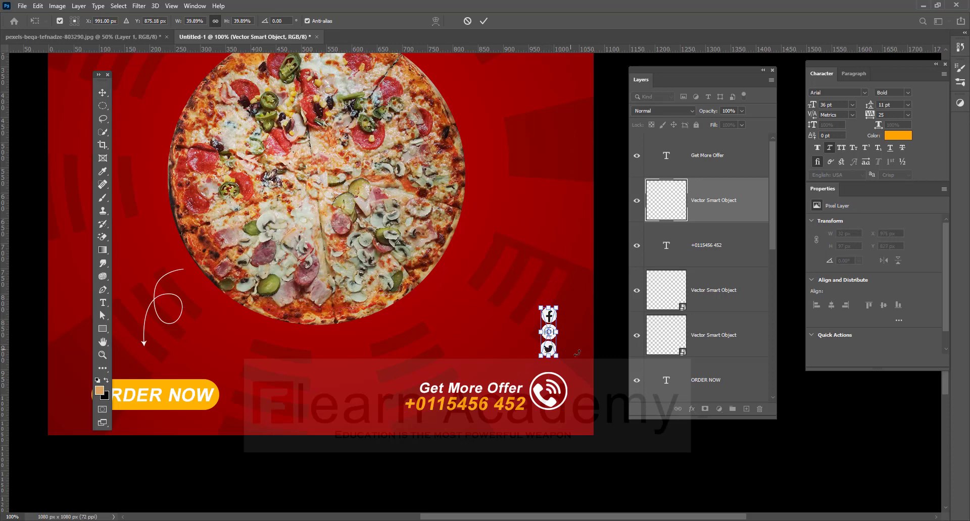
pyautogui.click(103, 94)
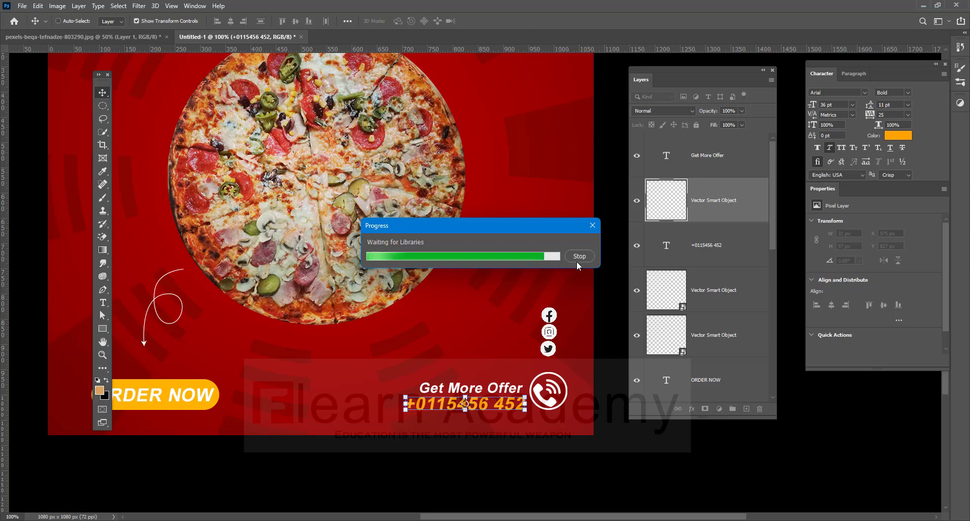
# Select the small swirl shape in Illustrator for the poster.
pyautogui.hotkey('ctrl', '-')
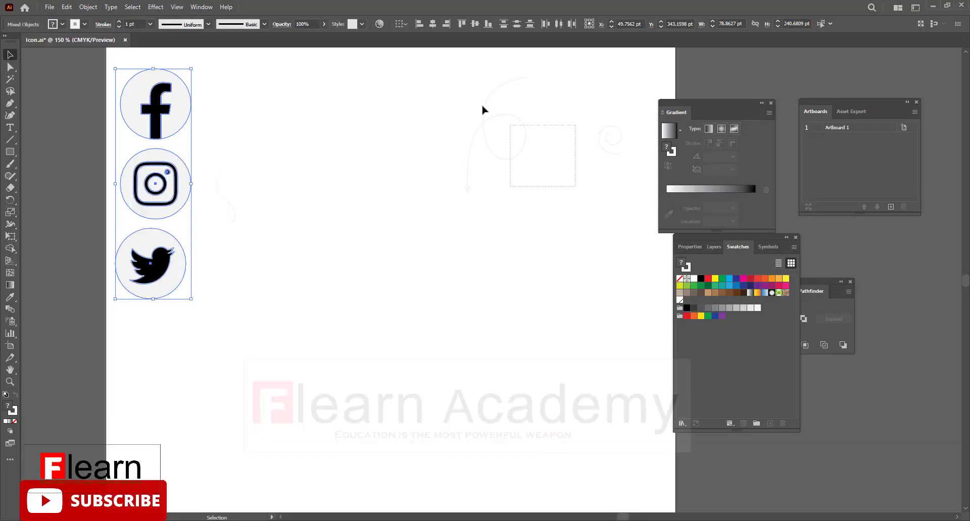
pyautogui.click(615, 148)
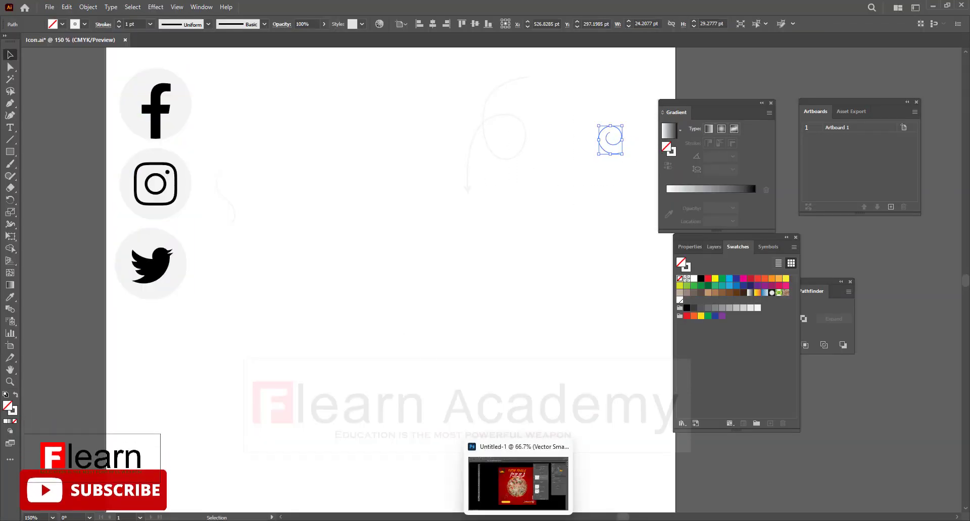
pyautogui.click(513, 518)
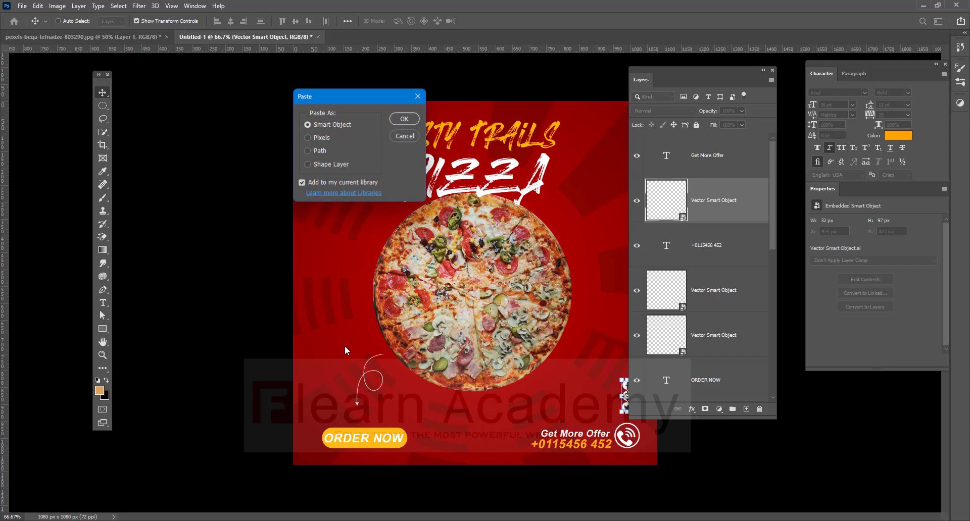
# Paste the swirl as a smart object, enlarged and rotated, to the left of the pizza.
pyautogui.click(404, 120)
pyautogui.moveTo(478, 276); pyautogui.dragTo(347, 229)
pyautogui.moveTo(357, 229); pyautogui.dragTo(329, 218)
pyautogui.moveTo(332, 253)
pyautogui.mouseDown()
pyautogui.moveTo(368, 271)
pyautogui.moveTo(321, 266)
pyautogui.moveTo(327, 256)
pyautogui.mouseUp()
pyautogui.press('Return')
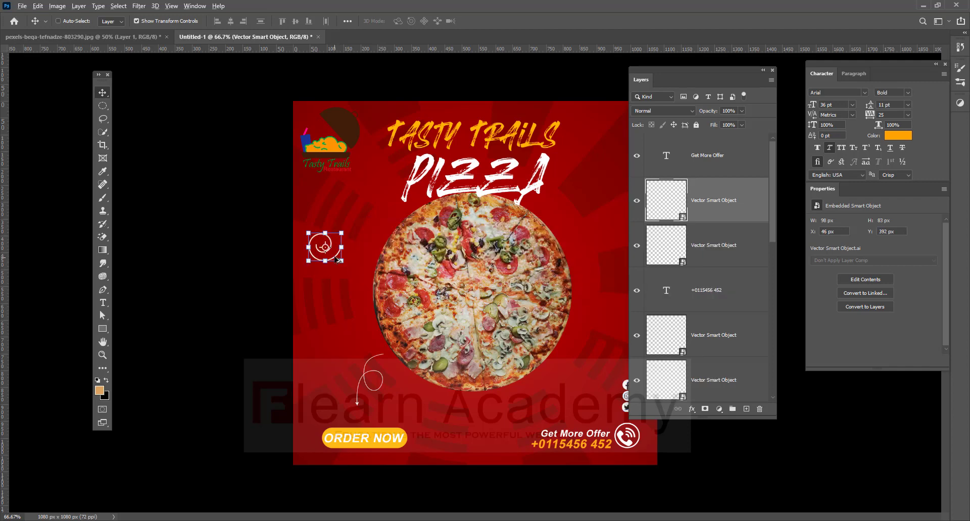
# Duplicate the swirl to the upper right and rotate the copy.
pyautogui.moveTo(338, 260); pyautogui.dragTo(610, 225)
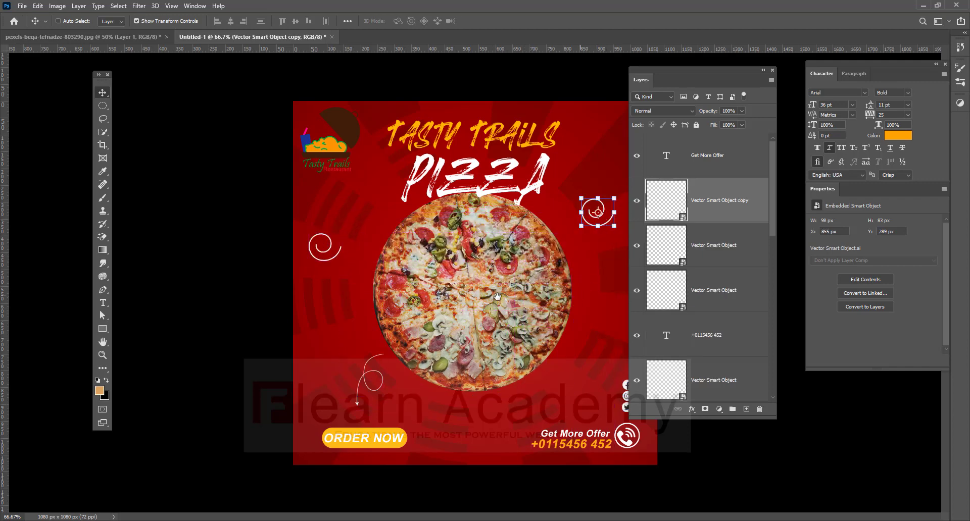
pyautogui.moveTo(691, 72); pyautogui.dragTo(742, 72)
pyautogui.moveTo(619, 194); pyautogui.dragTo(649, 224)
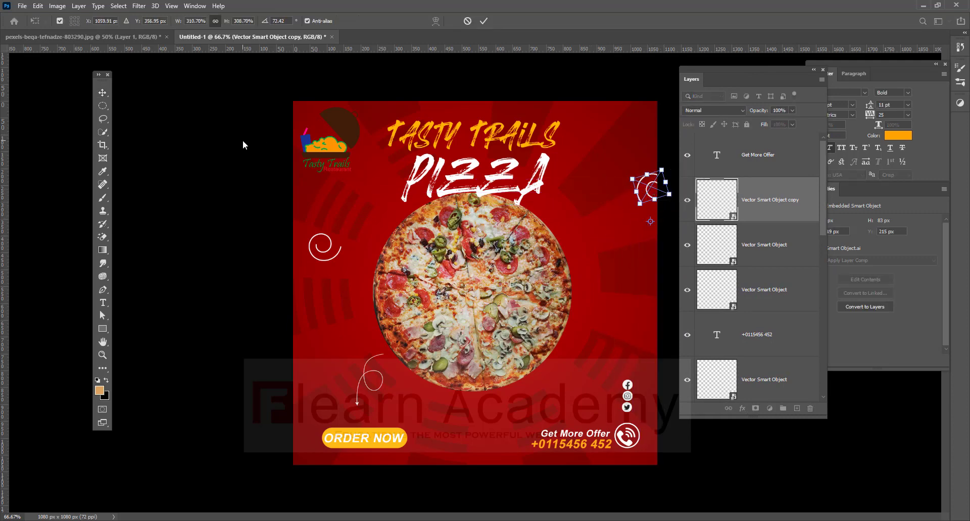
pyautogui.click(103, 93)
# Add another swirl copy near the pizza's lower right, rotated and shrunk to a small size.
pyautogui.moveTo(649, 193); pyautogui.dragTo(647, 284)
pyautogui.moveTo(642, 302); pyautogui.dragTo(544, 400)
pyautogui.moveTo(592, 374)
pyautogui.mouseDown()
pyautogui.moveTo(570, 389)
pyautogui.moveTo(577, 380)
pyautogui.mouseUp()
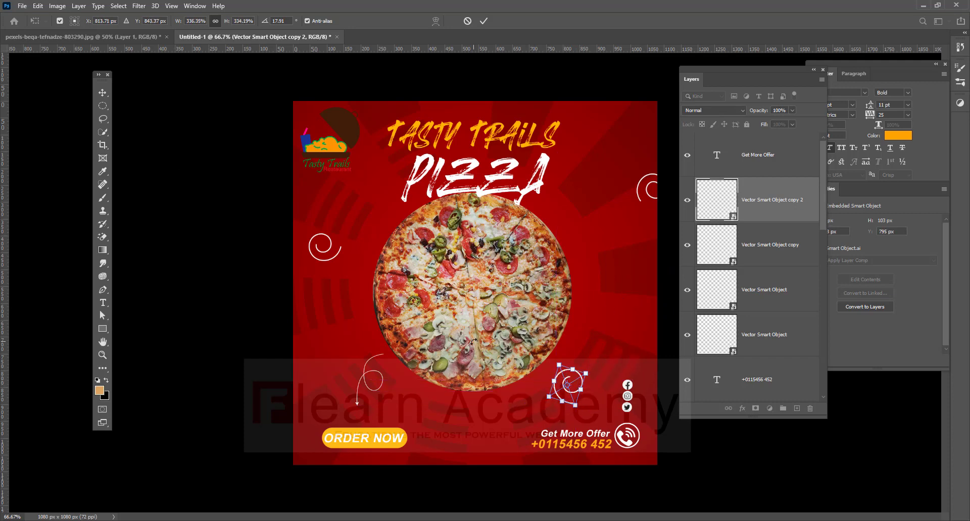
pyautogui.moveTo(586, 373); pyautogui.dragTo(599, 236)
pyautogui.press('Return')
pyautogui.hotkey('ctrl', 't')
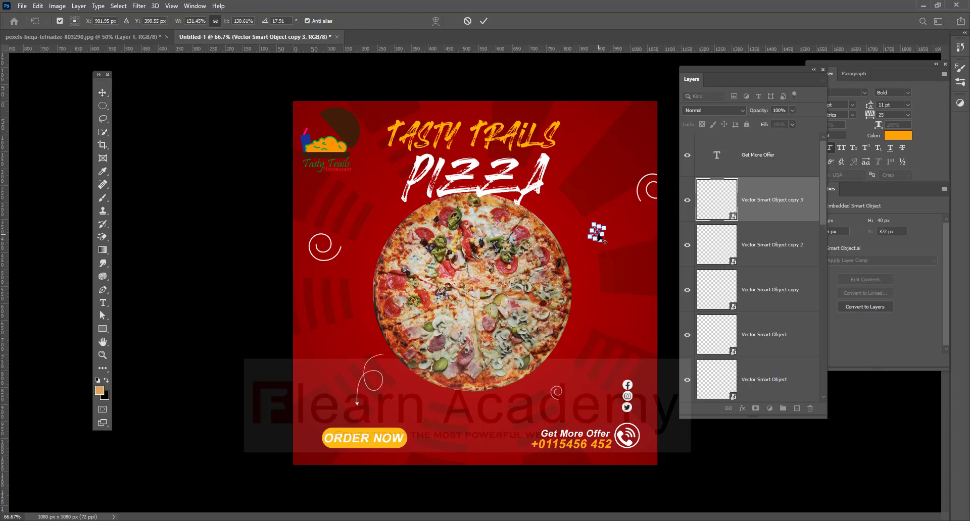
pyautogui.press('Return')
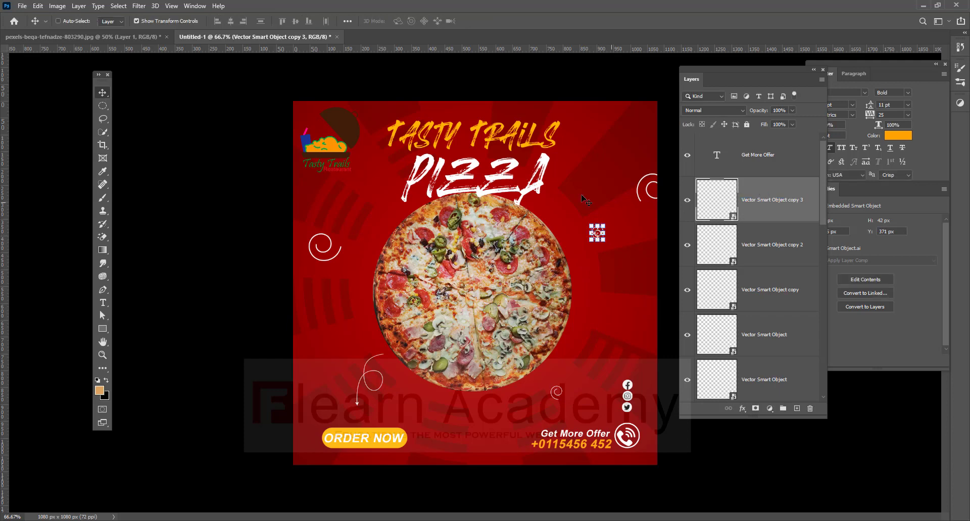
# Draw several small no-fill circles with a 2.5 px orange outline around the poster.
pyautogui.rightClick(103, 329)
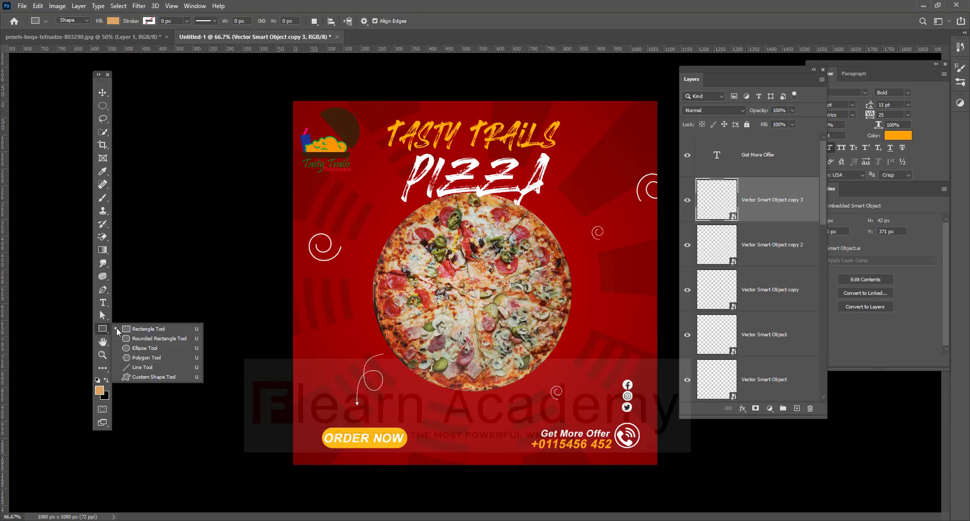
pyautogui.click(141, 348)
pyautogui.click(149, 21)
pyautogui.click(106, 67)
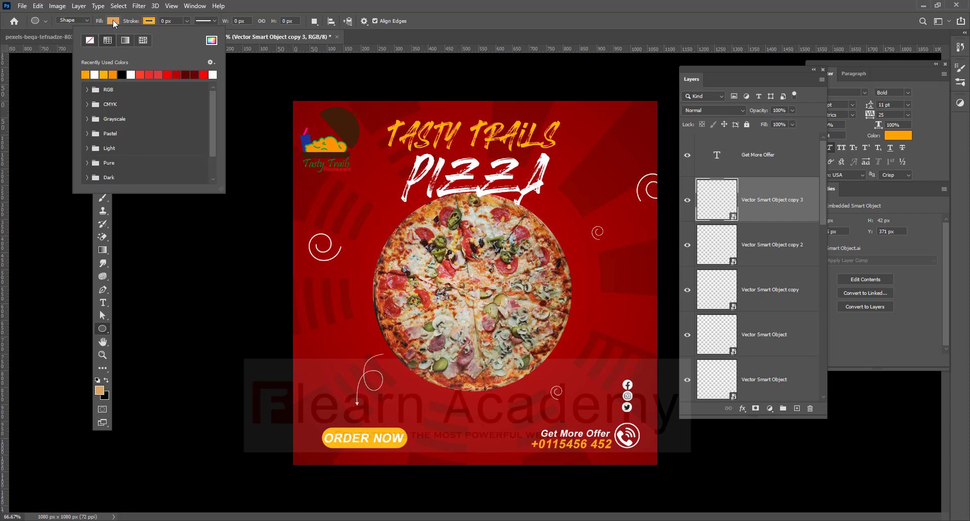
pyautogui.click(112, 20)
pyautogui.click(54, 42)
pyautogui.moveTo(330, 310); pyautogui.dragTo(341, 321)
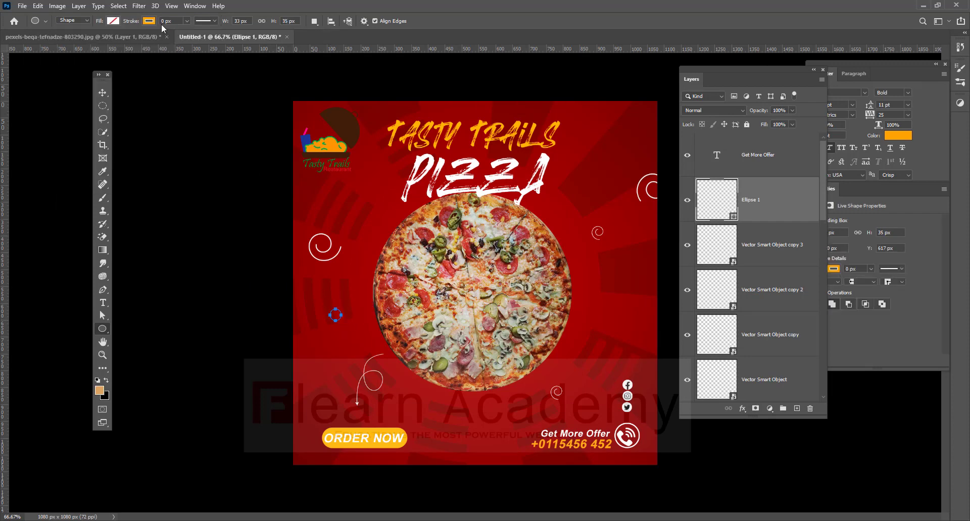
pyautogui.click(187, 21)
pyautogui.moveTo(193, 32); pyautogui.dragTo(194, 32)
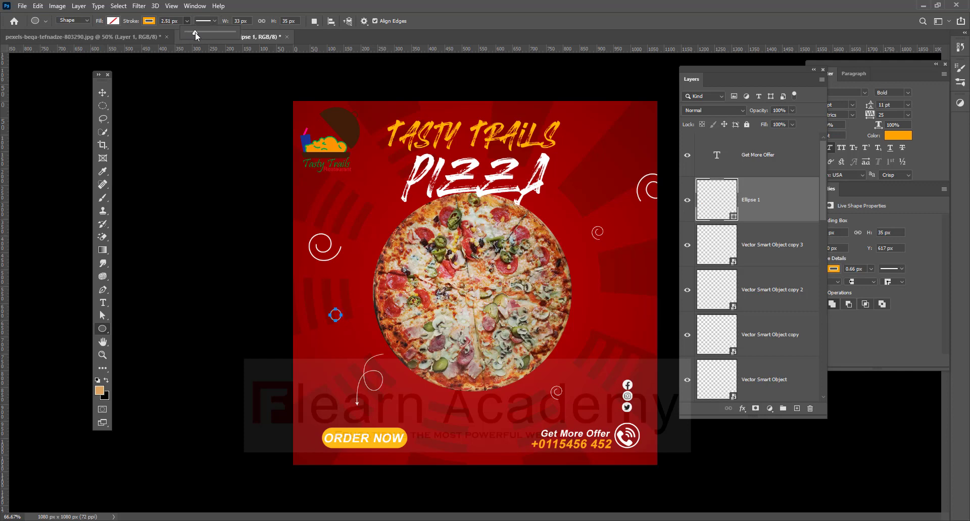
pyautogui.moveTo(603, 141); pyautogui.dragTo(615, 153)
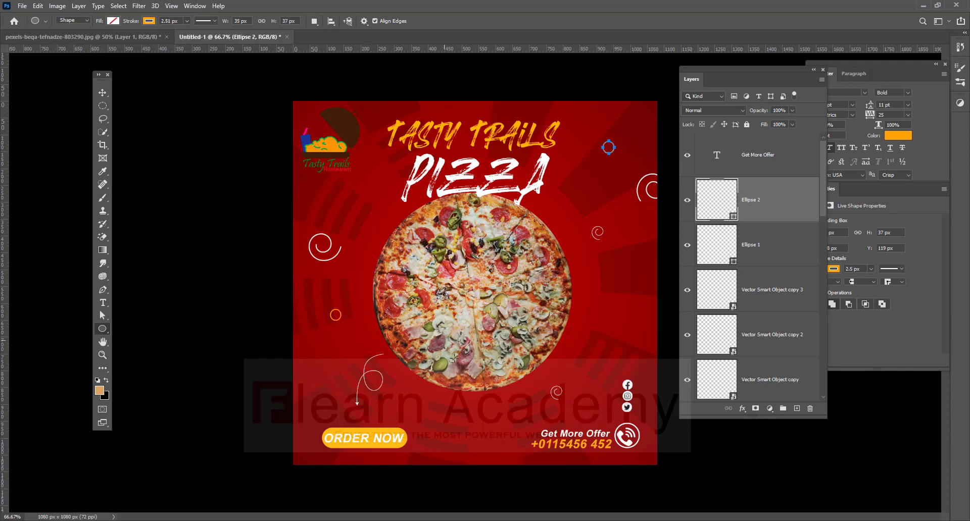
pyautogui.moveTo(505, 415); pyautogui.dragTo(510, 419)
pyautogui.moveTo(425, 401); pyautogui.dragTo(434, 412)
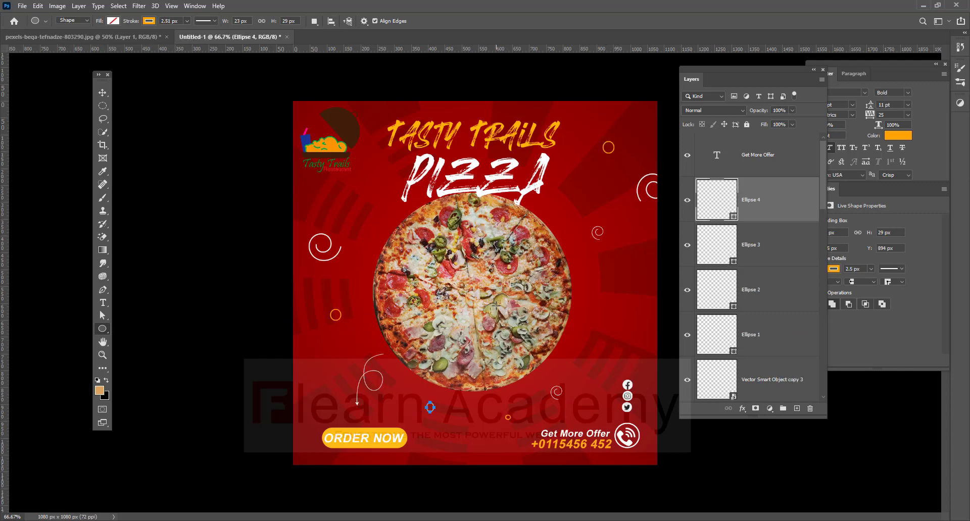
# Draw a 620 × 620 px white-outlined circle and centre it around the pizza.
pyautogui.moveTo(471, 287); pyautogui.dragTo(576, 400)
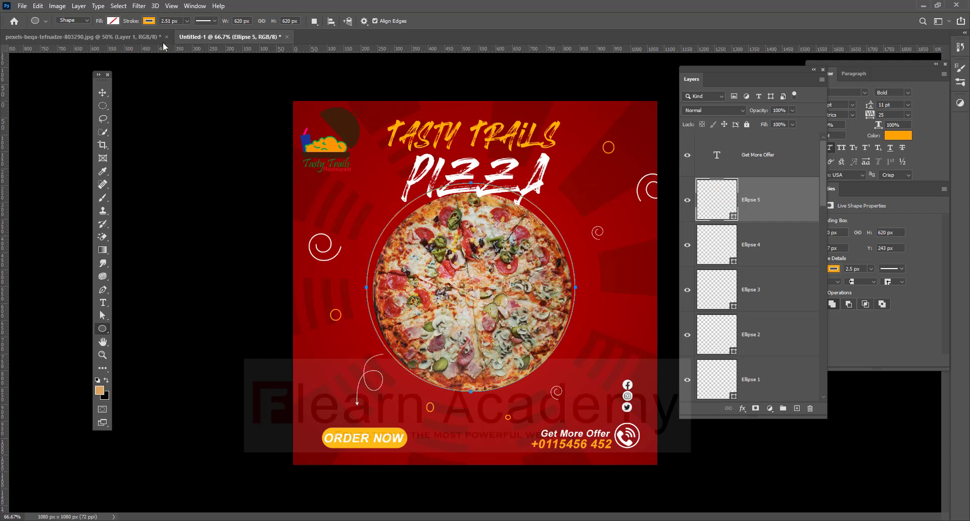
pyautogui.click(149, 21)
pyautogui.click(95, 74)
pyautogui.press('Return')
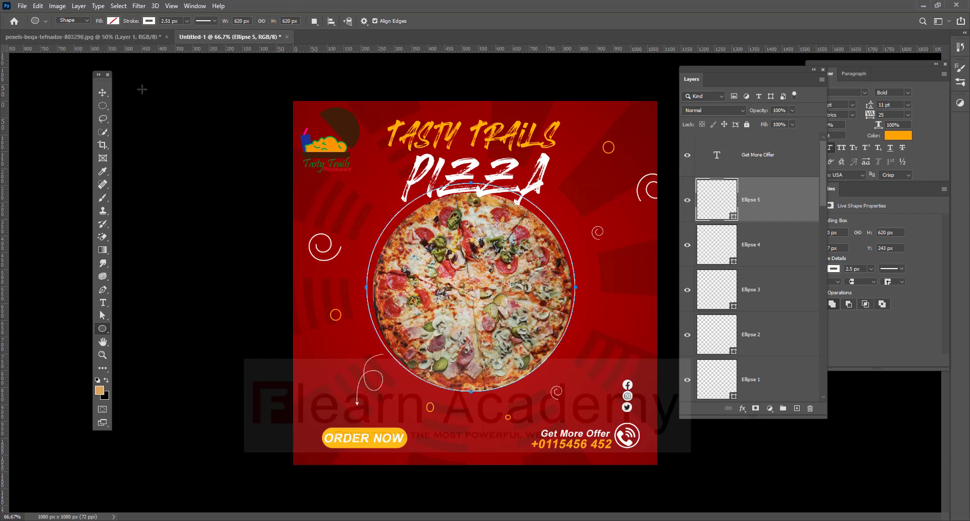
pyautogui.press('v')
pyautogui.moveTo(556, 229); pyautogui.dragTo(556, 231)
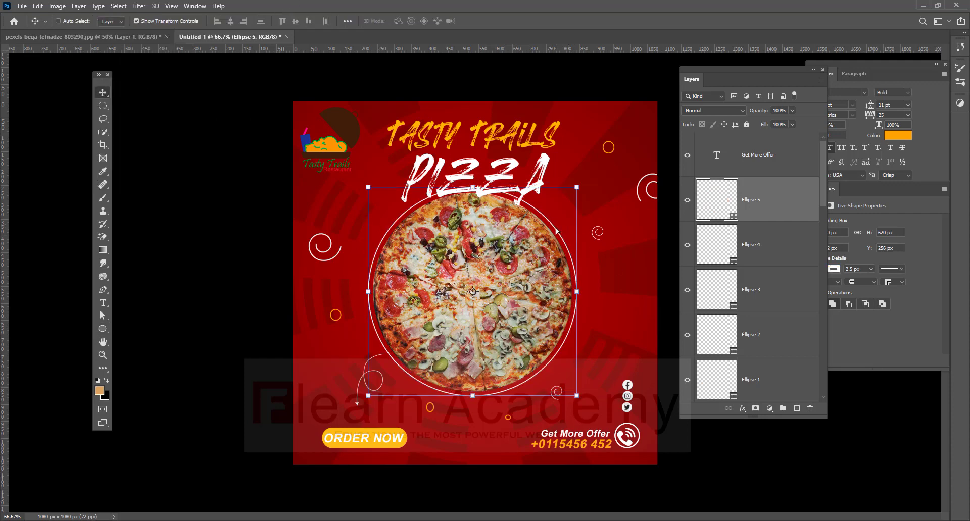
pyautogui.keyDown('ctrl'); pyautogui.click(622, 286); pyautogui.keyUp('ctrl')
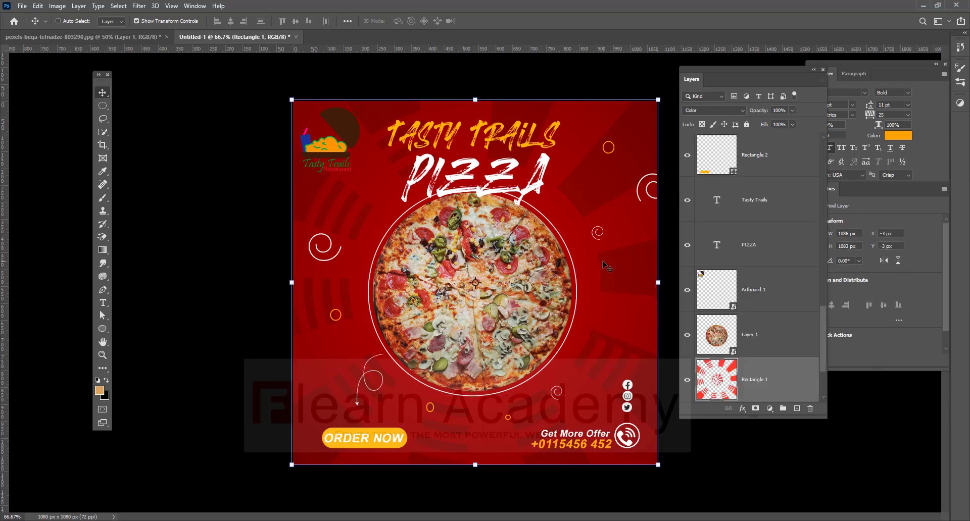
# Draw a small ellipse dot and fill it with orange from the swatches.
pyautogui.press('ctrl')
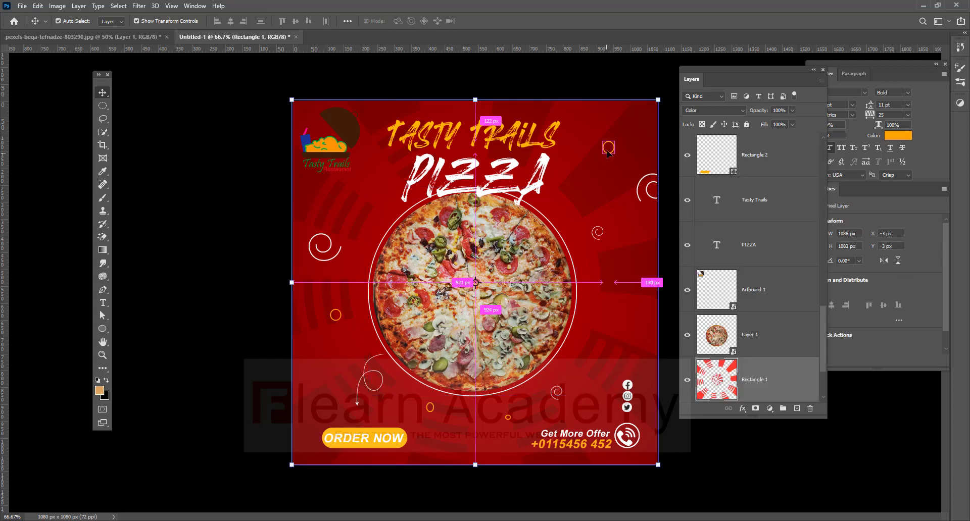
pyautogui.hotkey('ctrl', '+')
pyautogui.hotkey('ctrl', '+')
pyautogui.moveTo(607, 152); pyautogui.dragTo(506, 332)
pyautogui.click(103, 329)
pyautogui.rightClick(103, 329)
pyautogui.click(142, 348)
pyautogui.click(116, 21)
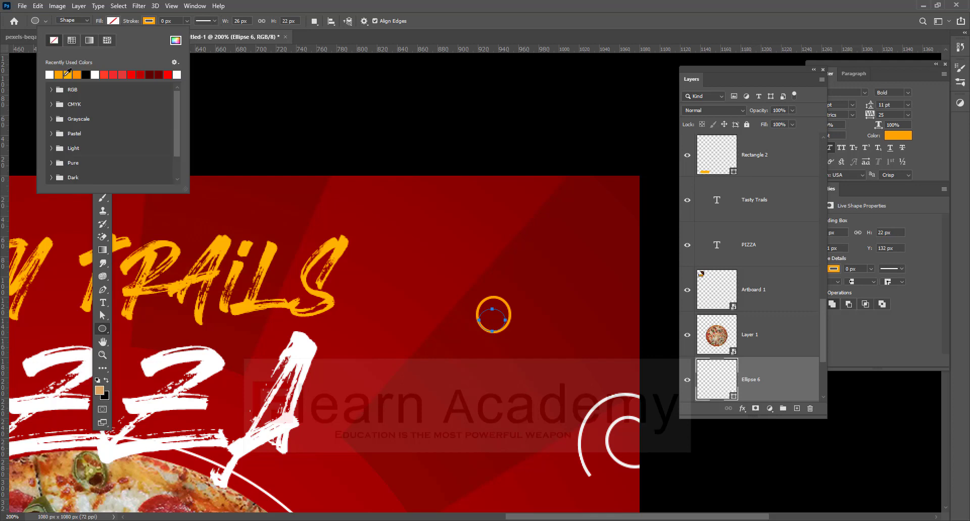
pyautogui.click(79, 74)
pyautogui.click(259, 8)
# Alt-drag copies of the orange dot to the left of the pizza, then select the gradient layer.
pyautogui.click(103, 93)
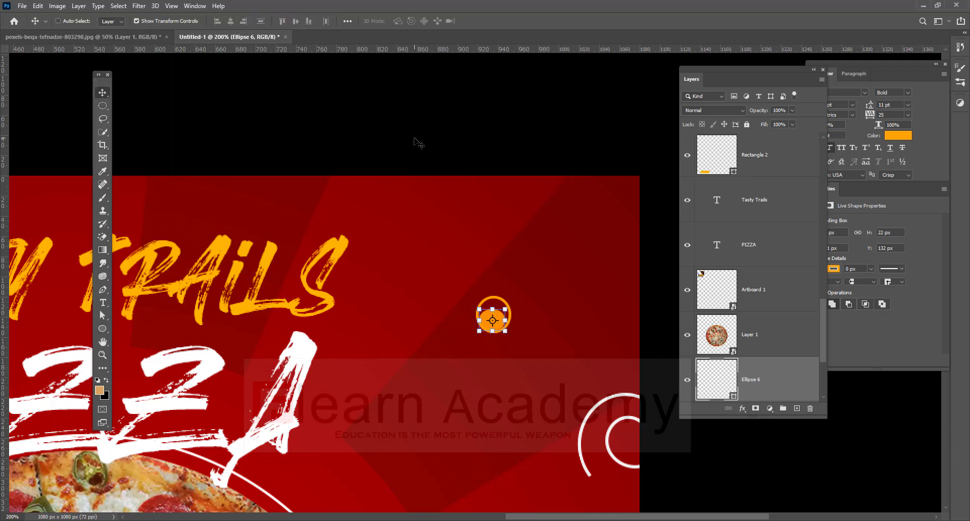
pyautogui.hotkey('ctrl', '-')
pyautogui.hotkey('ctrl', '-')
pyautogui.hotkey('ctrl', '-')
pyautogui.moveTo(581, 206); pyautogui.dragTo(386, 354)
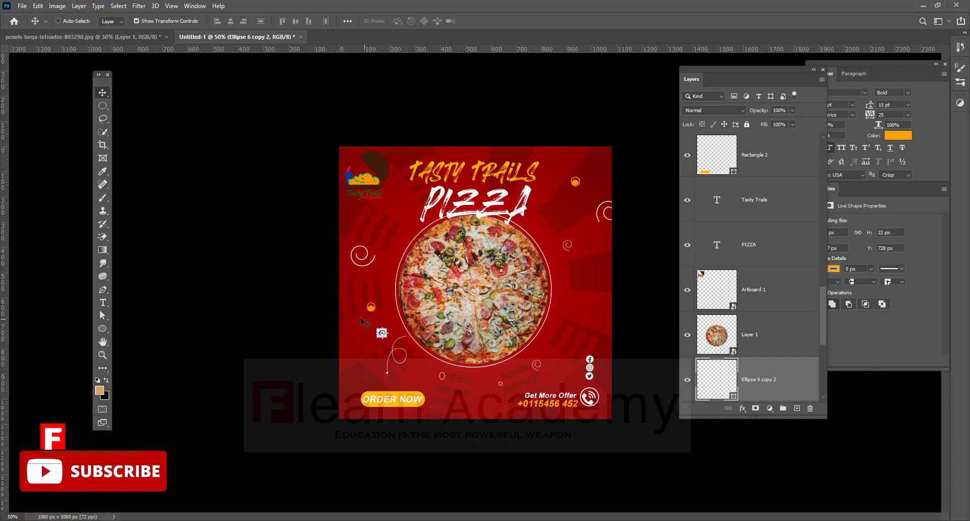
pyautogui.rightClick(389, 229)
pyautogui.click(399, 233)
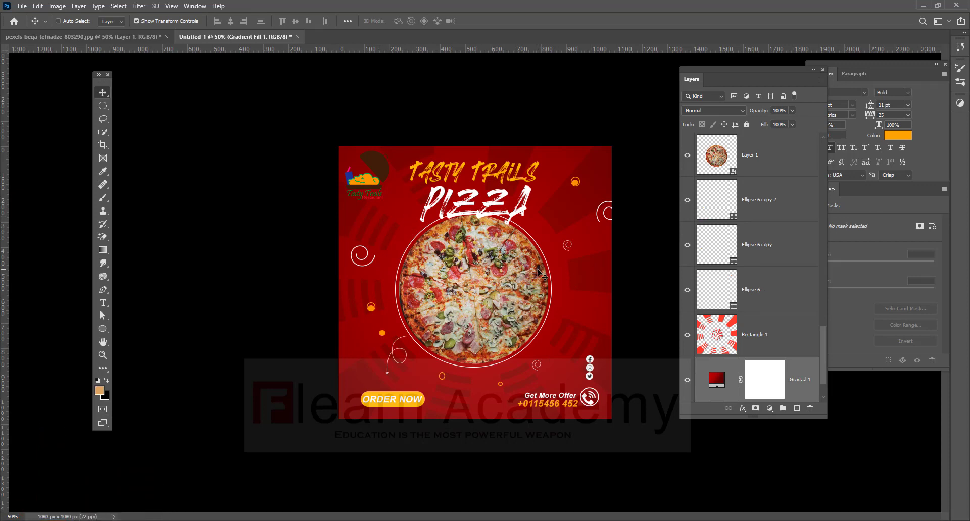
pyautogui.hotkey('ctrl', '+')
pyautogui.hotkey('ctrl', '+')
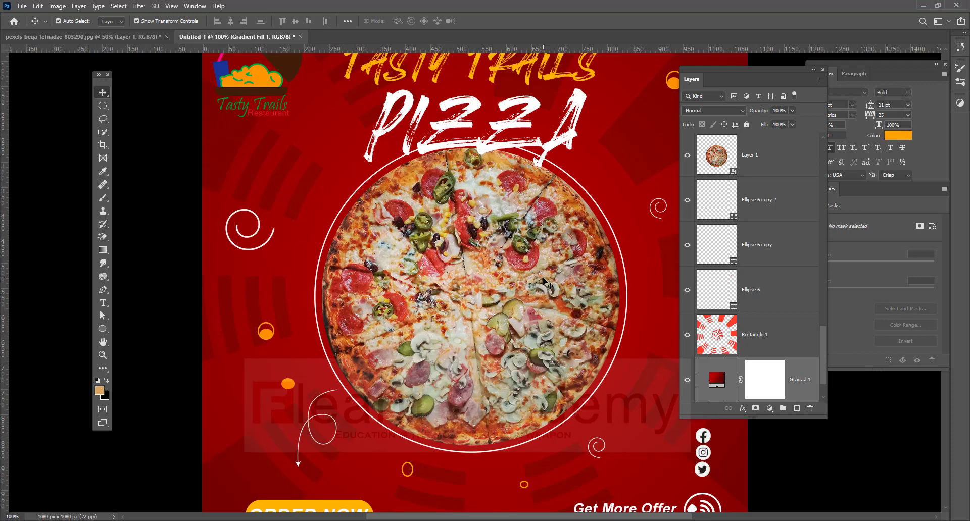
pyautogui.moveTo(558, 303); pyautogui.dragTo(409, 265)
# Draw a large ellipse right of the pizza with a white fill.
pyautogui.click(106, 329)
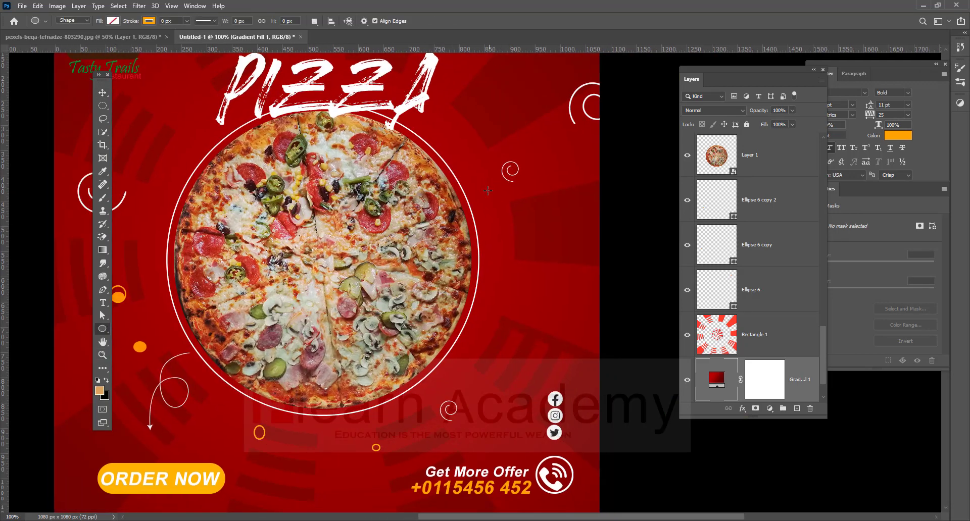
pyautogui.moveTo(487, 190); pyautogui.dragTo(595, 293)
pyautogui.click(113, 21)
pyautogui.click(49, 74)
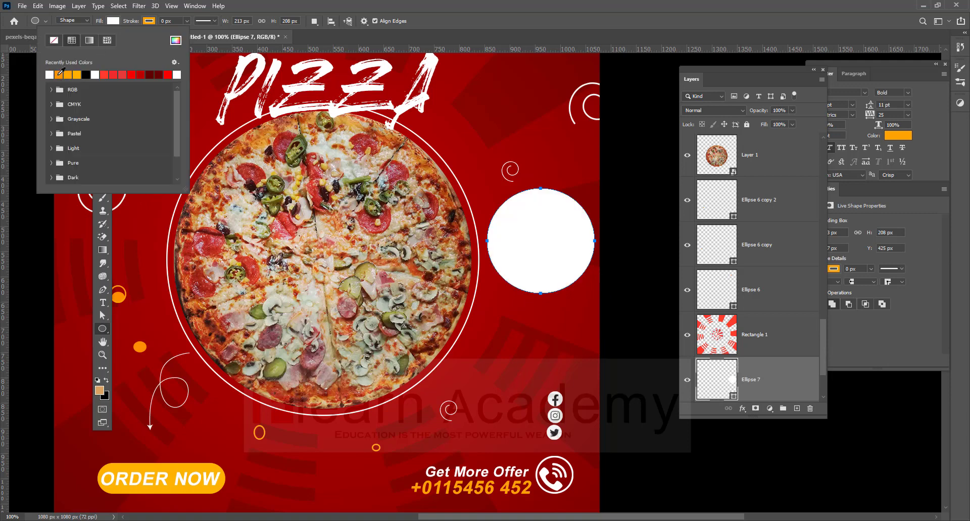
# Move the white circle up toward the PIZZA title and select the gradient layer.
pyautogui.press('Return')
pyautogui.click(102, 92)
pyautogui.moveTo(531, 221); pyautogui.dragTo(523, 155)
pyautogui.rightClick(511, 168)
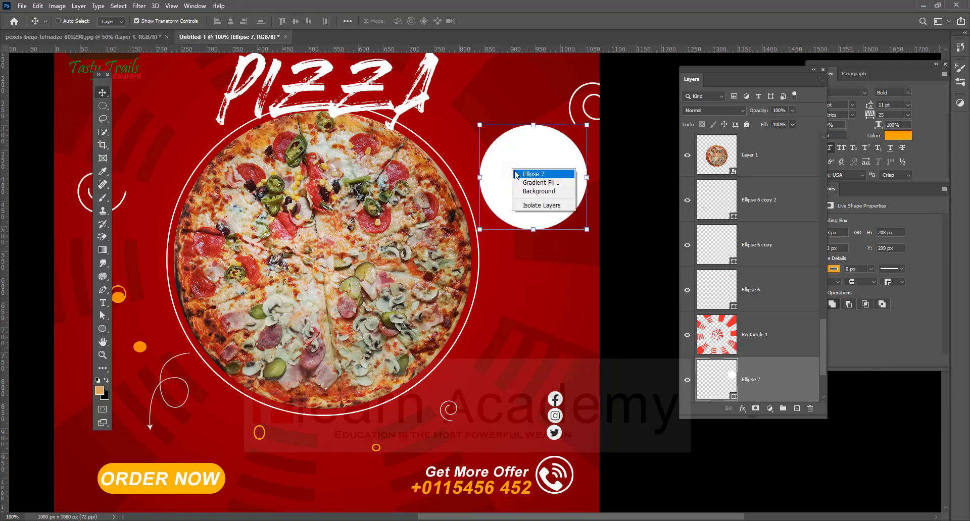
pyautogui.click(512, 174)
pyautogui.rightClick(511, 177)
pyautogui.click(520, 189)
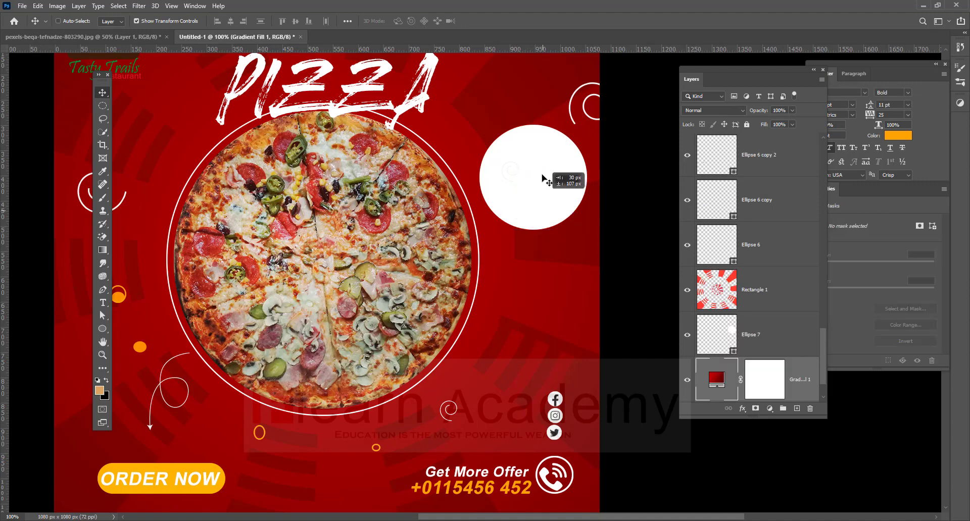
# Settle the white Ellipse 7 beside the pizza, just below the title.
pyautogui.rightClick(535, 156)
pyautogui.click(541, 160)
pyautogui.moveTo(536, 164); pyautogui.dragTo(524, 127)
pyautogui.moveTo(520, 221); pyautogui.dragTo(497, 287)
pyautogui.moveTo(520, 226); pyautogui.dragTo(528, 252)
pyautogui.rightClick(485, 241)
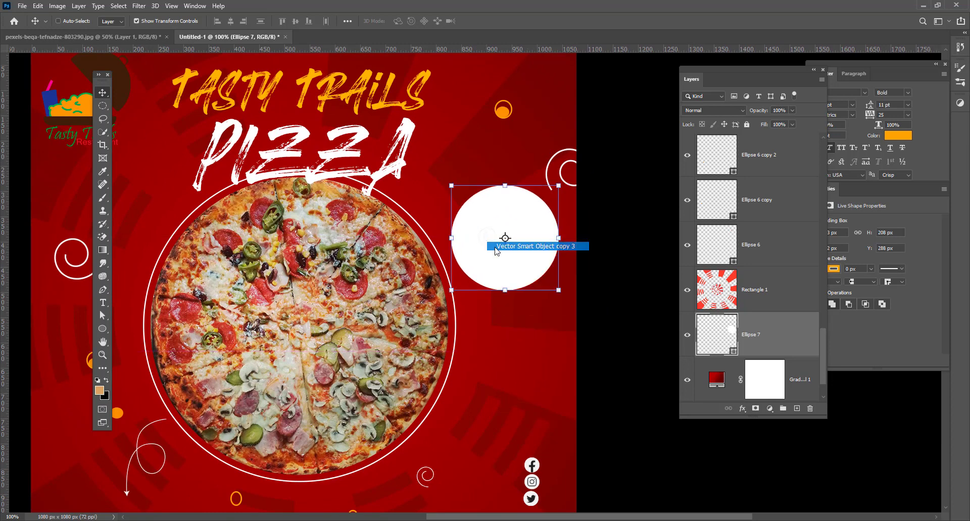
pyautogui.click(505, 245)
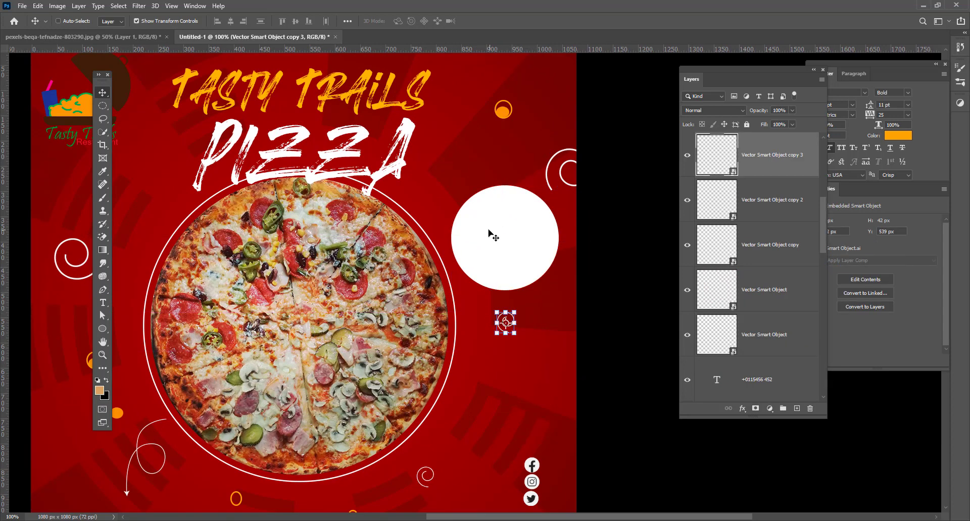
# Add a '45%' text line and enlarge it onto the white circle.
pyautogui.click(102, 303)
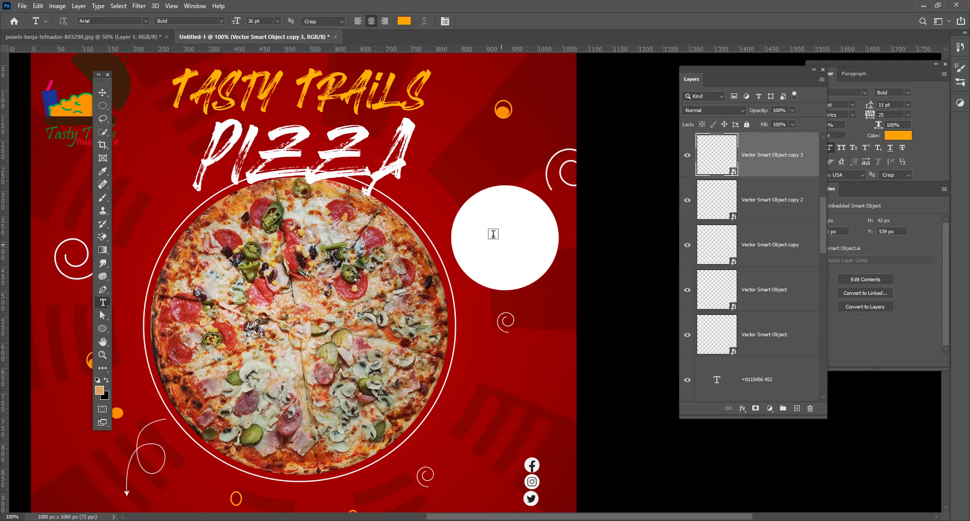
pyautogui.click(453, 171)
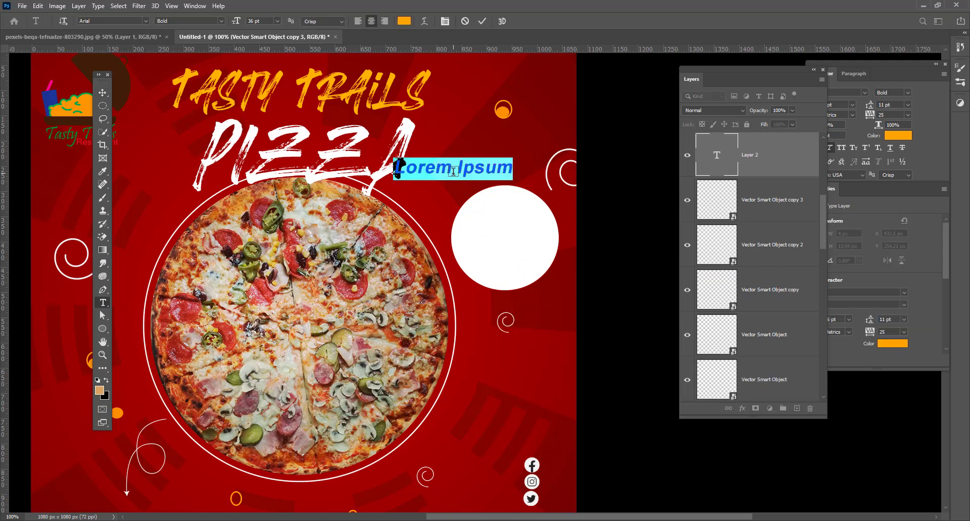
pyautogui.write('45')
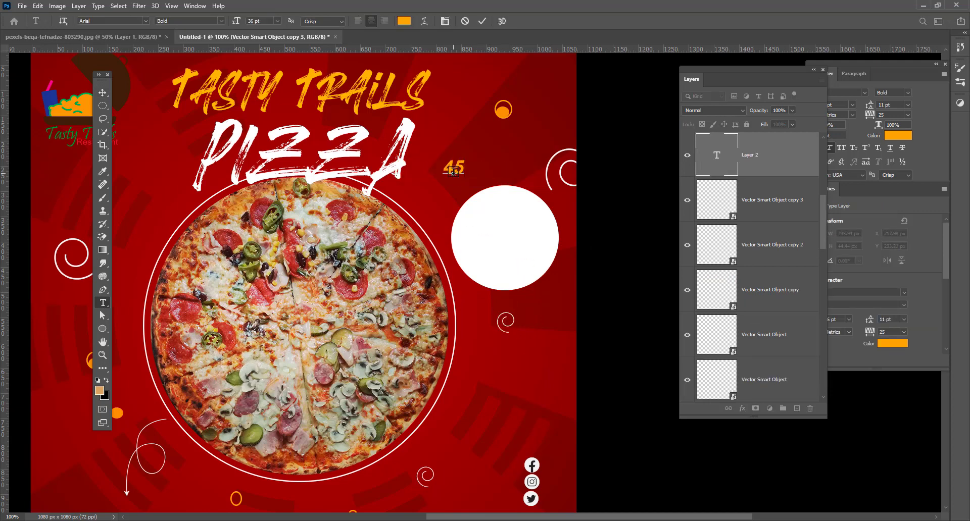
pyautogui.write('%')
pyautogui.click(102, 93)
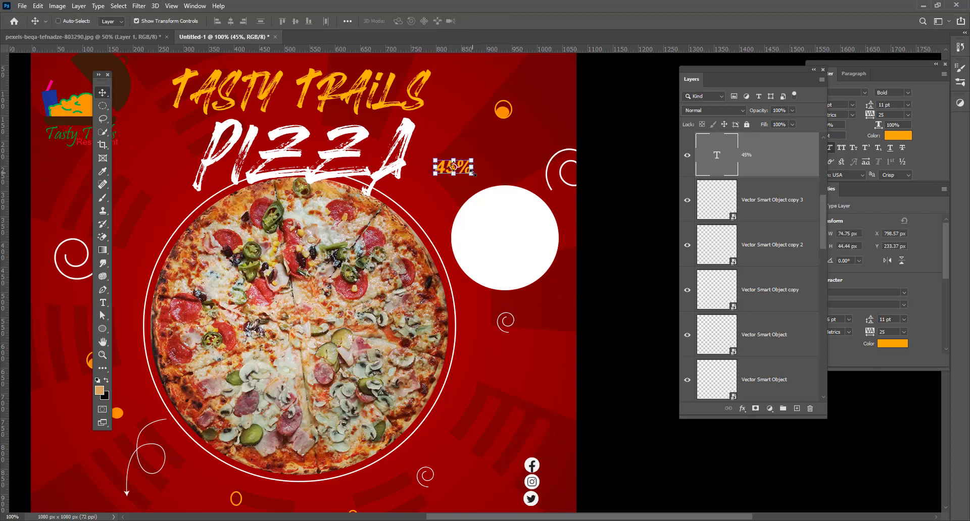
pyautogui.moveTo(472, 171); pyautogui.dragTo(528, 221)
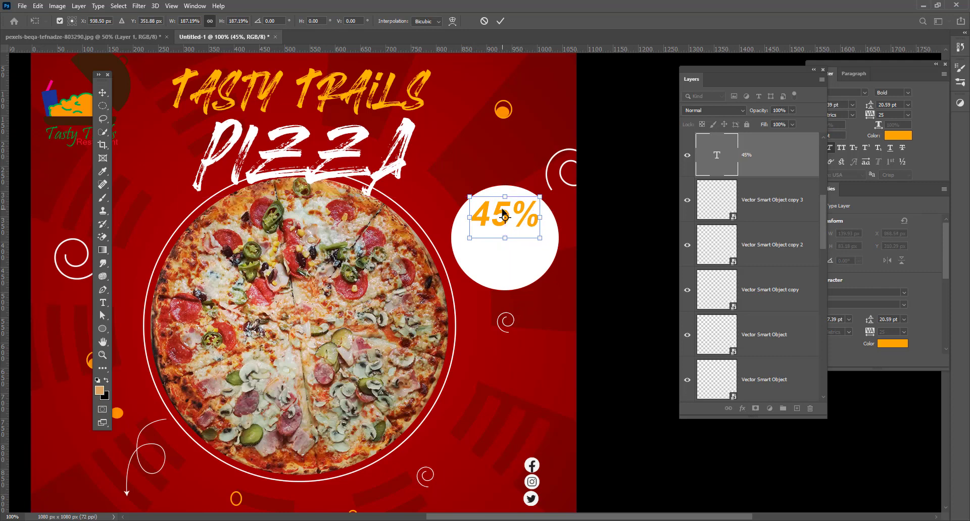
pyautogui.press('Return')
# Change the 45% text colour to black.
pyautogui.doubleClick(503, 212)
pyautogui.click(404, 20)
pyautogui.click(101, 283)
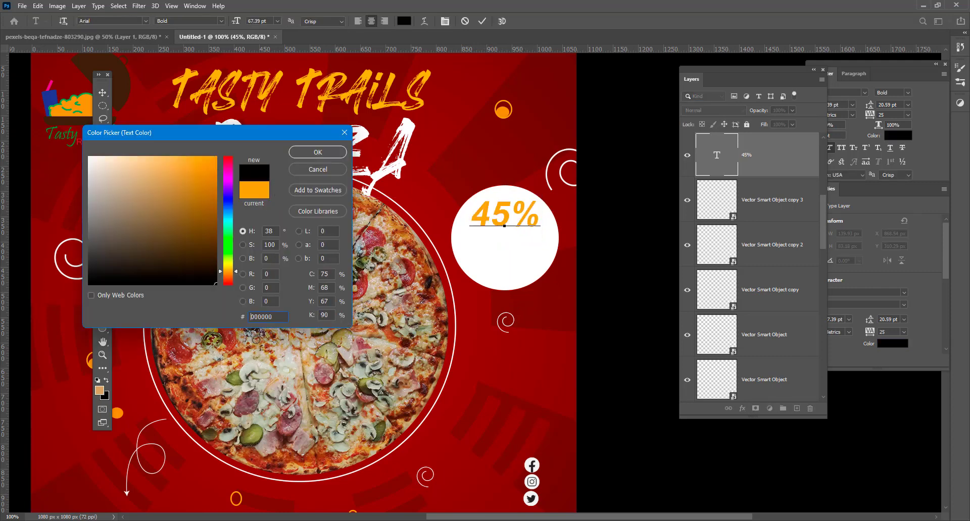
pyautogui.click(320, 154)
pyautogui.click(102, 92)
# Duplicate the text lower in the circle and change the copy to 'OFF'.
pyautogui.moveTo(500, 227); pyautogui.dragTo(500, 269)
pyautogui.press('t')
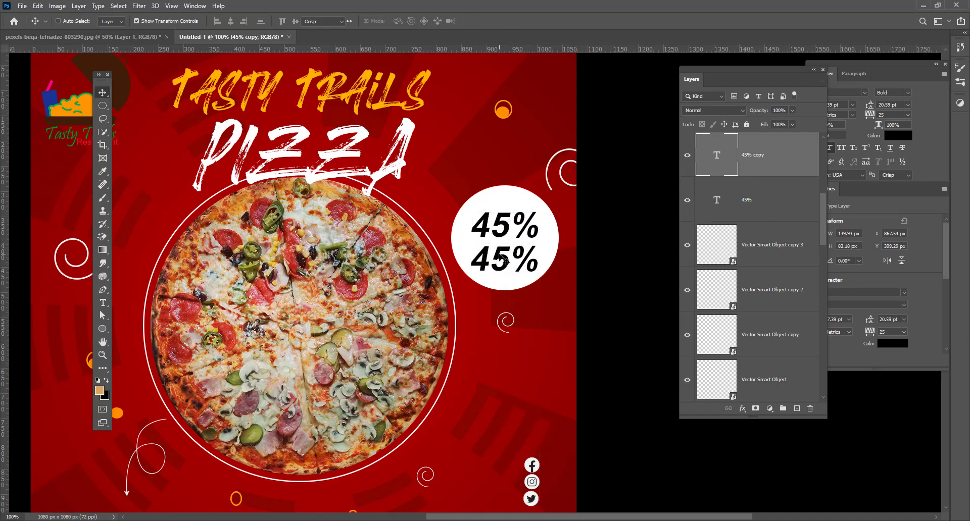
pyautogui.doubleClick(500, 257)
pyautogui.write('OFF')
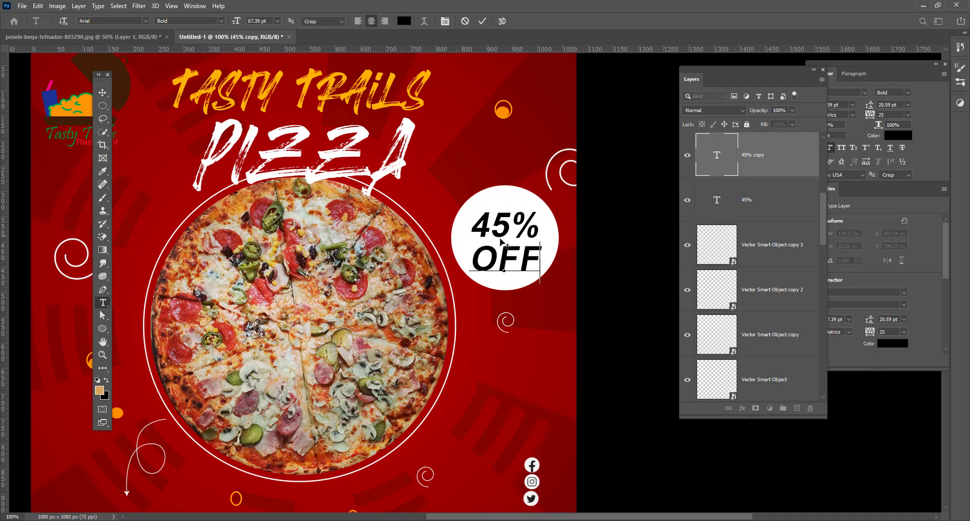
pyautogui.hotkey('ctrl', 'a')
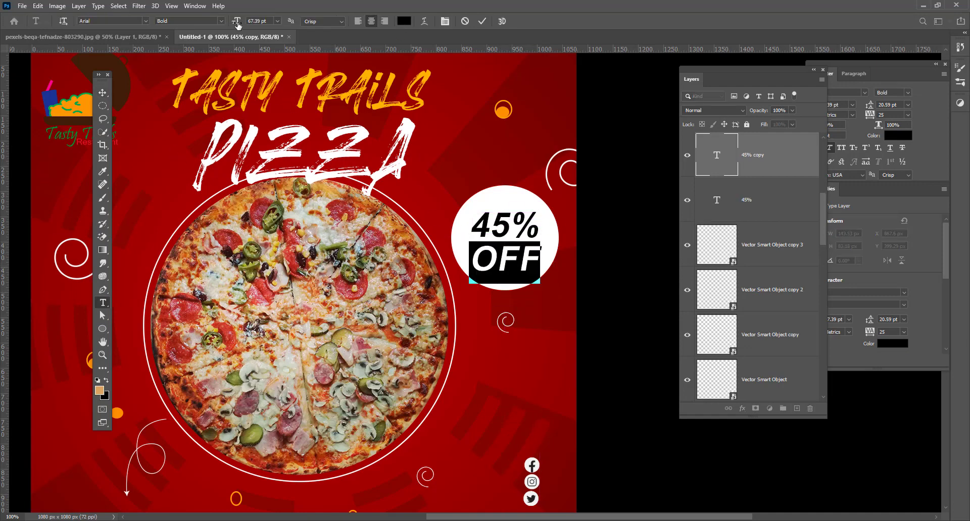
pyautogui.click(102, 93)
# Enlarge the 45% text further and set its style to Arial Black.
pyautogui.keyDown('ctrl'); pyautogui.click(505, 226); pyautogui.keyUp('ctrl')
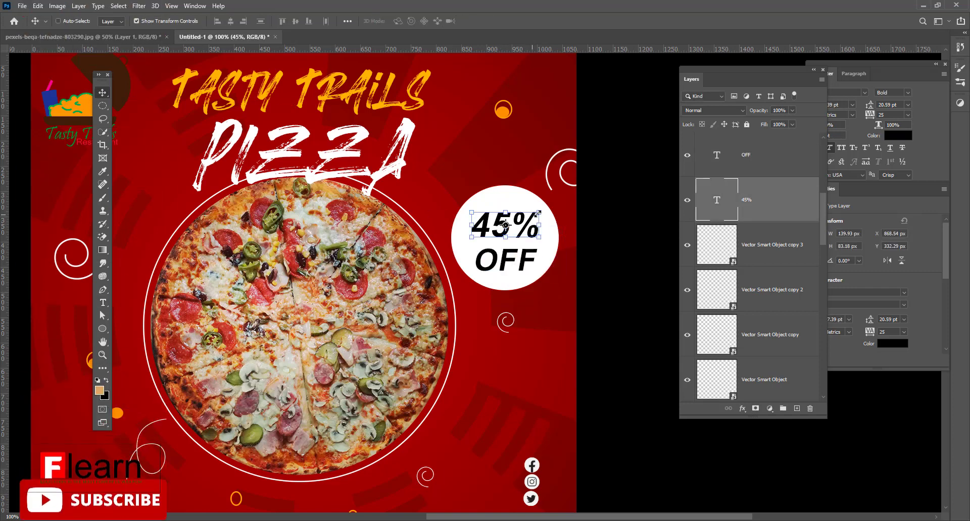
pyautogui.moveTo(538, 213)
pyautogui.mouseDown()
pyautogui.moveTo(558, 190)
pyautogui.moveTo(546, 211)
pyautogui.mouseUp()
pyautogui.press('Return')
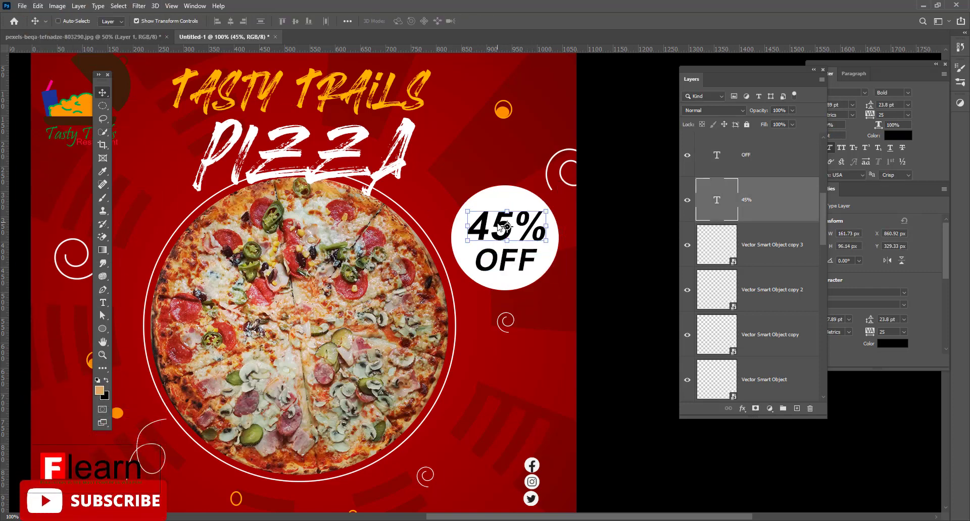
pyautogui.doubleClick(500, 228)
pyautogui.click(221, 20)
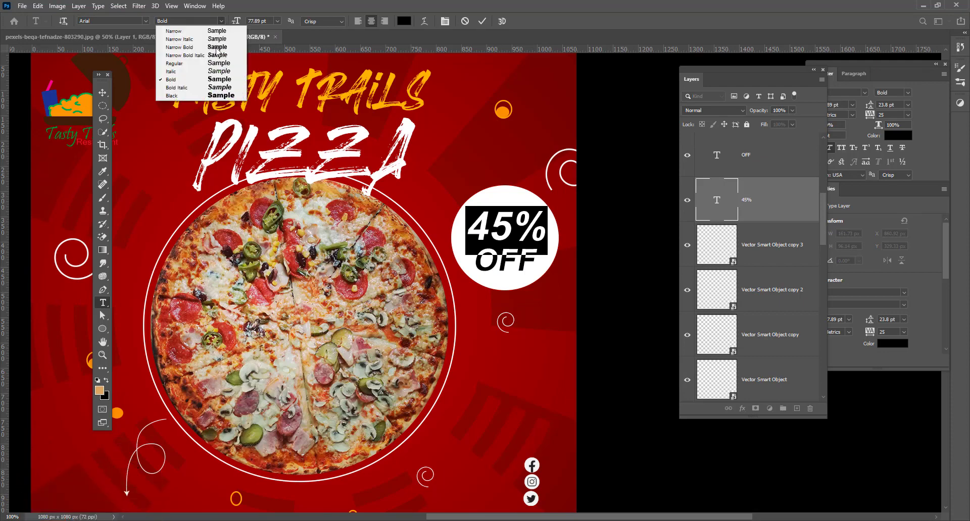
pyautogui.click(217, 95)
pyautogui.click(102, 93)
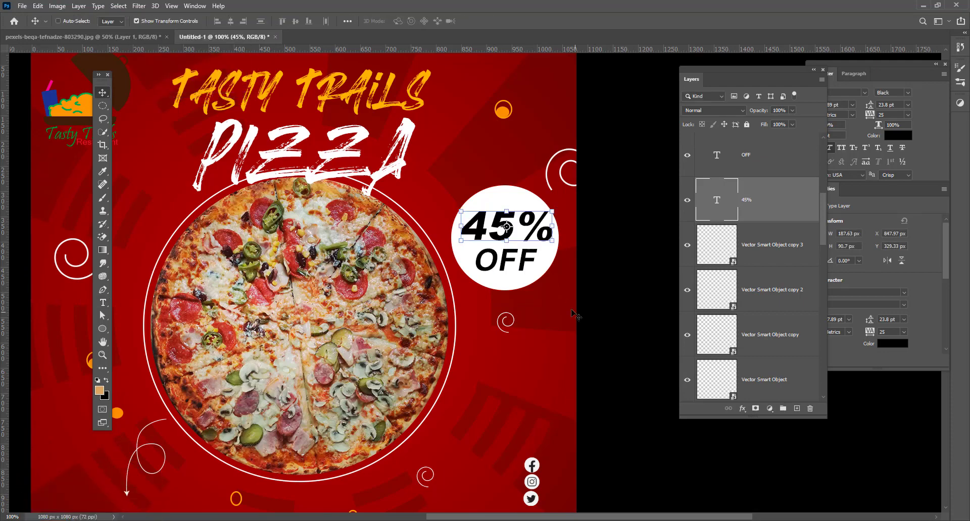
pyautogui.hotkey('ctrl', '-')
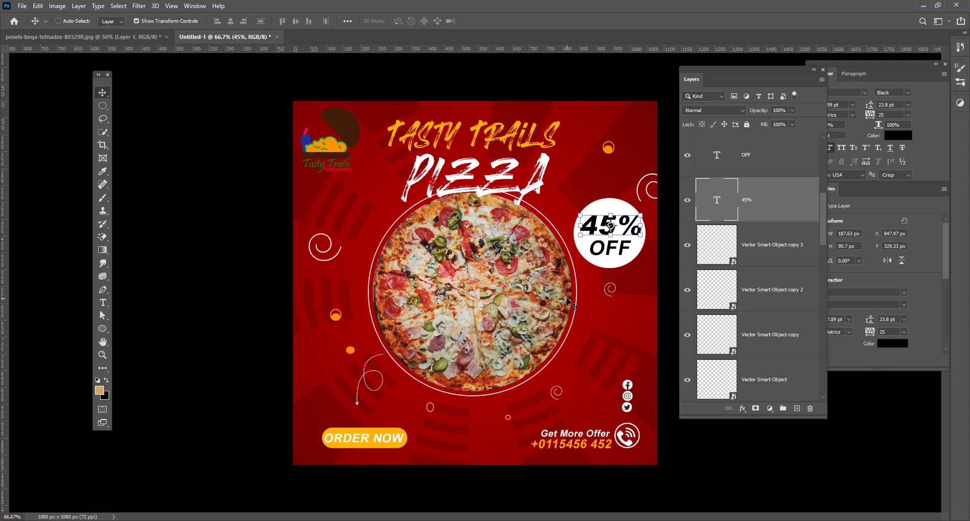
# Add a Hue/Saturation adjustment above the pizza layer with increased saturation.
pyautogui.keyDown('ctrl'); pyautogui.click(522, 280); pyautogui.keyUp('ctrl')
pyautogui.scroll(-2, 752, 300)
pyautogui.click(769, 408)
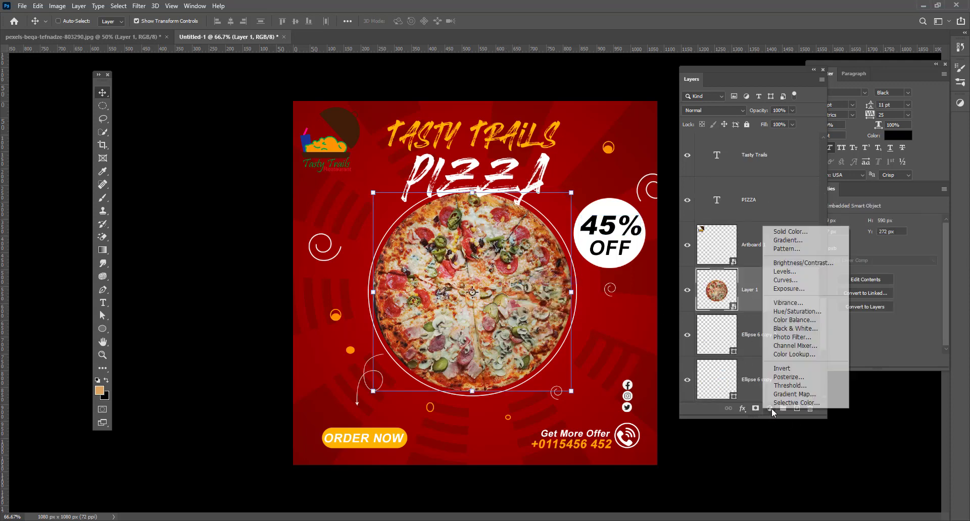
pyautogui.click(781, 314)
pyautogui.moveTo(880, 281); pyautogui.dragTo(892, 284)
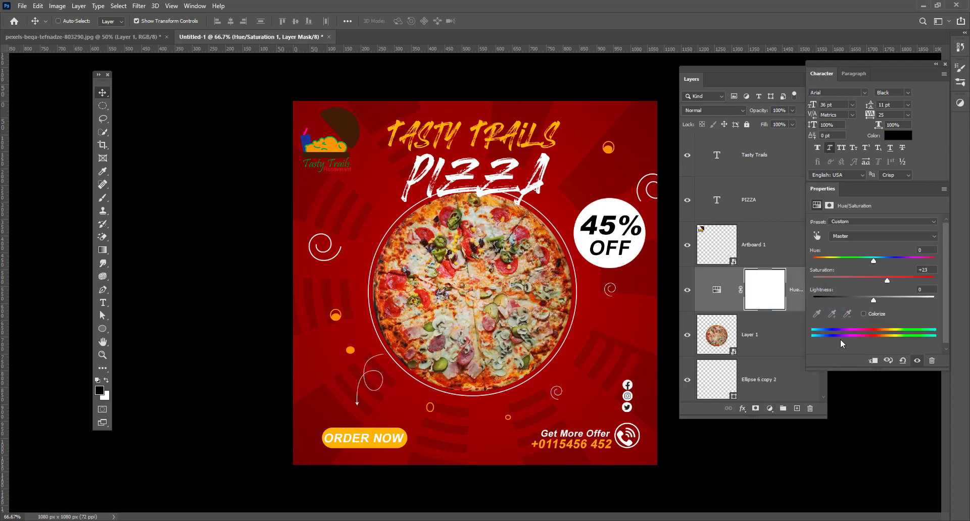
pyautogui.click(730, 309)
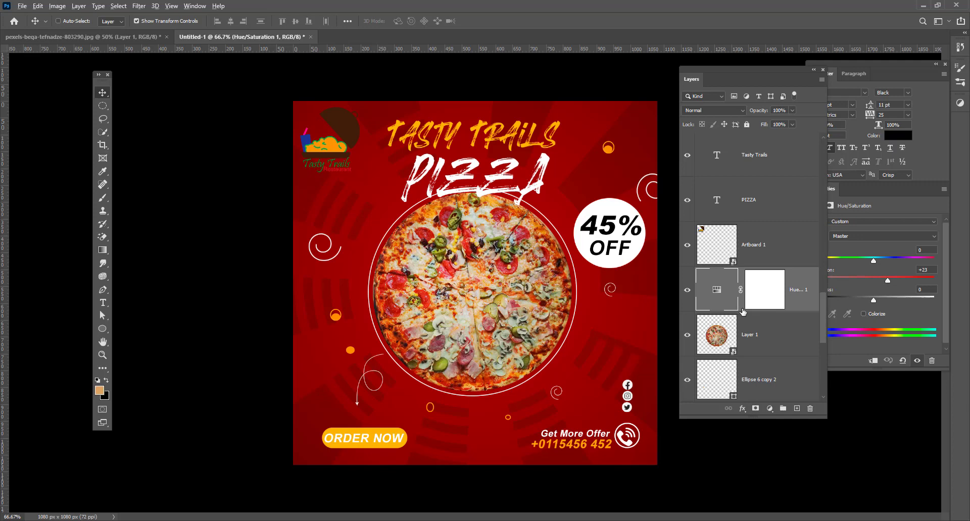
# Add a Color Balance adjustment (Midtones +7 red, +21 green, −6 blue) clipped to the pizza.
pyautogui.click(769, 408)
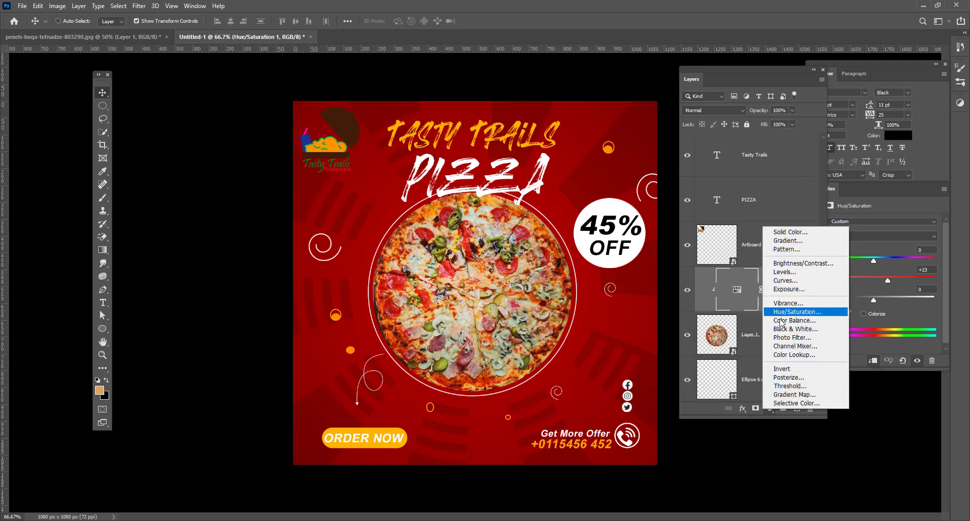
pyautogui.click(782, 321)
pyautogui.moveTo(860, 277)
pyautogui.mouseDown()
pyautogui.moveTo(841, 277)
pyautogui.moveTo(854, 277)
pyautogui.mouseUp()
pyautogui.moveTo(865, 244); pyautogui.dragTo(874, 261)
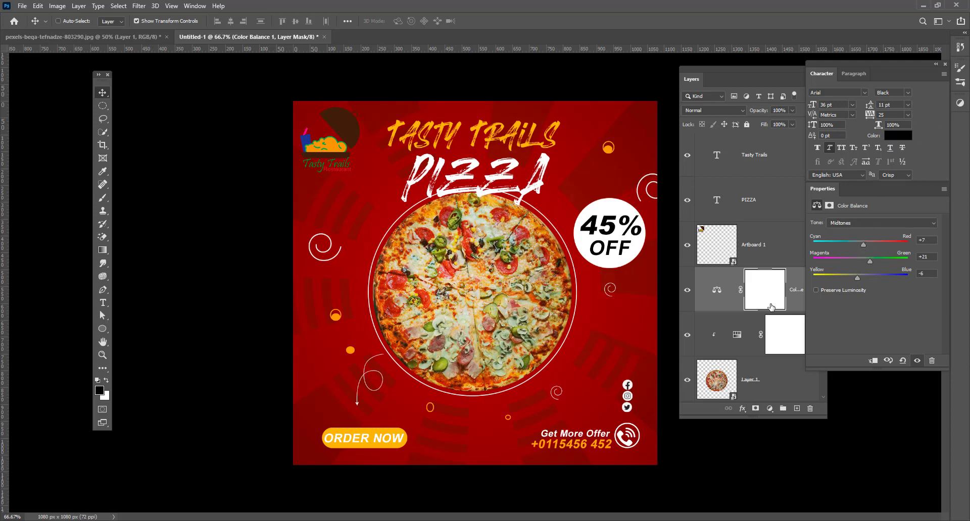
pyautogui.click(795, 301)
pyautogui.keyDown('alt'); pyautogui.click(741, 309); pyautogui.keyUp('alt')
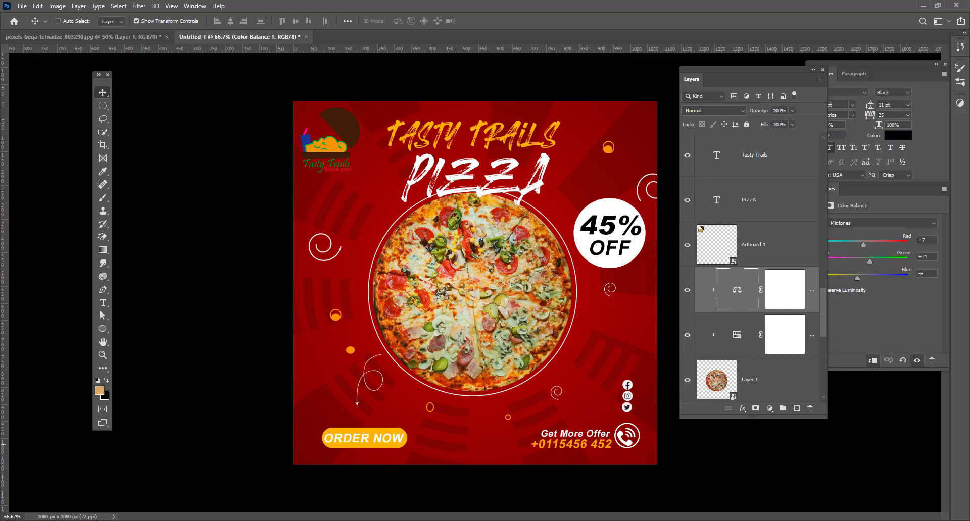
pyautogui.hotkey('ctrl', 'alt', 'shift', 'e')
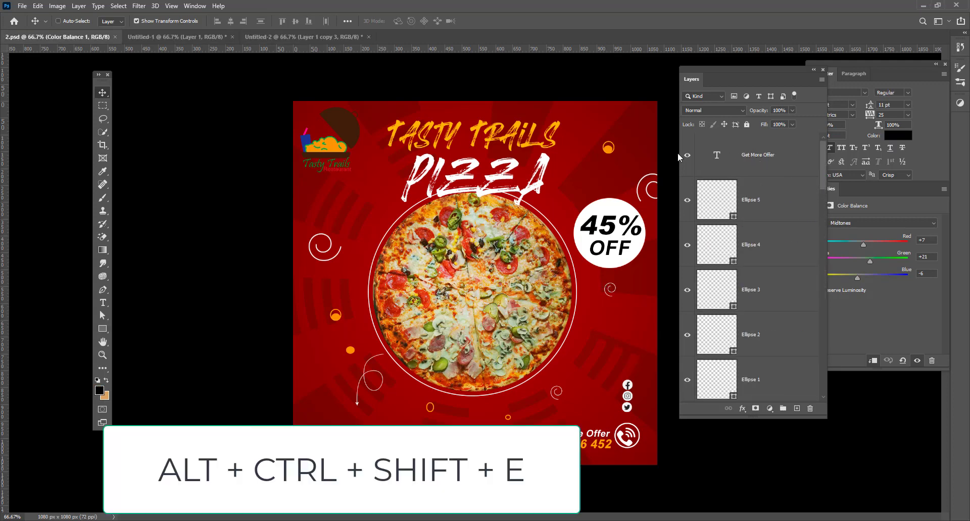
# Stamp all visible layers into Layer 2 and drag it into the Untitled-2 mockup over the phone.
pyautogui.click(767, 157)
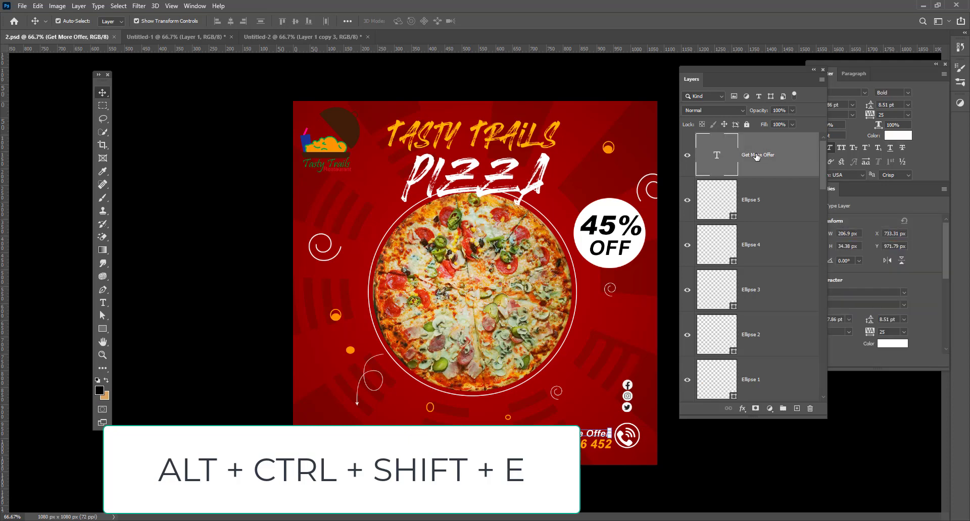
pyautogui.hotkey('ctrl', 'alt', 'shift', 'e')
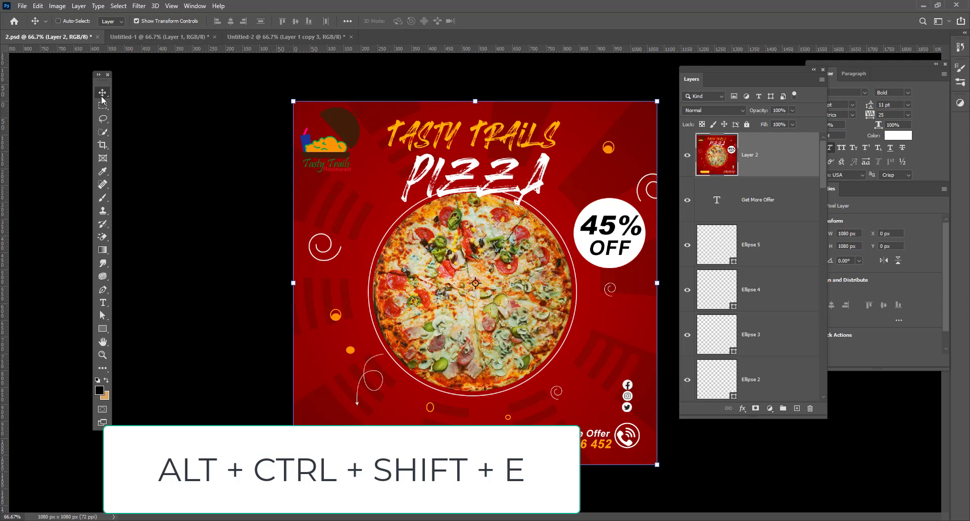
pyautogui.moveTo(365, 153); pyautogui.dragTo(492, 195)
pyautogui.moveTo(549, 177); pyautogui.dragTo(514, 245)
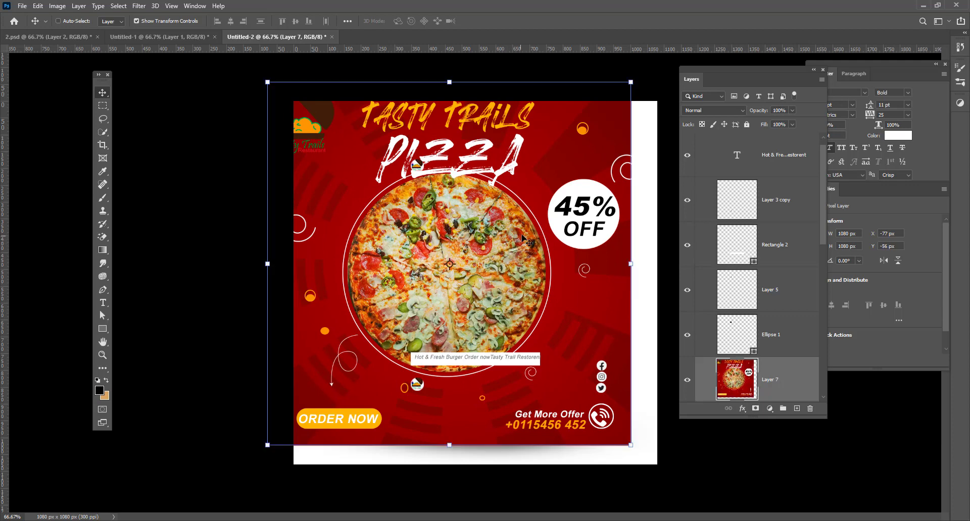
pyautogui.hotkey('ctrl', 't')
pyautogui.moveTo(424, 270); pyautogui.dragTo(458, 303)
# Show Layer 7 again, nudge it up and right, and copy the poster.
pyautogui.click(687, 379)
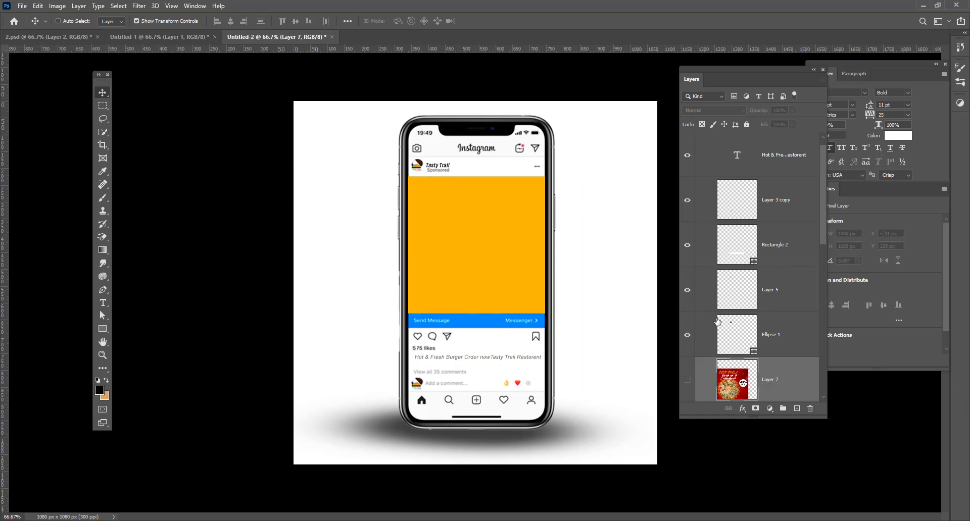
pyautogui.scroll(1, 757, 270)
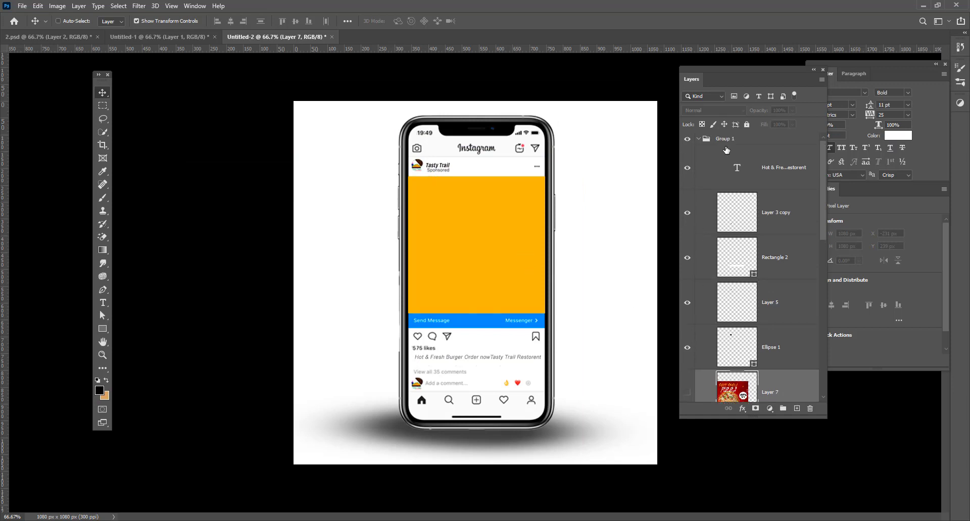
pyautogui.scroll(-3, 703, 144)
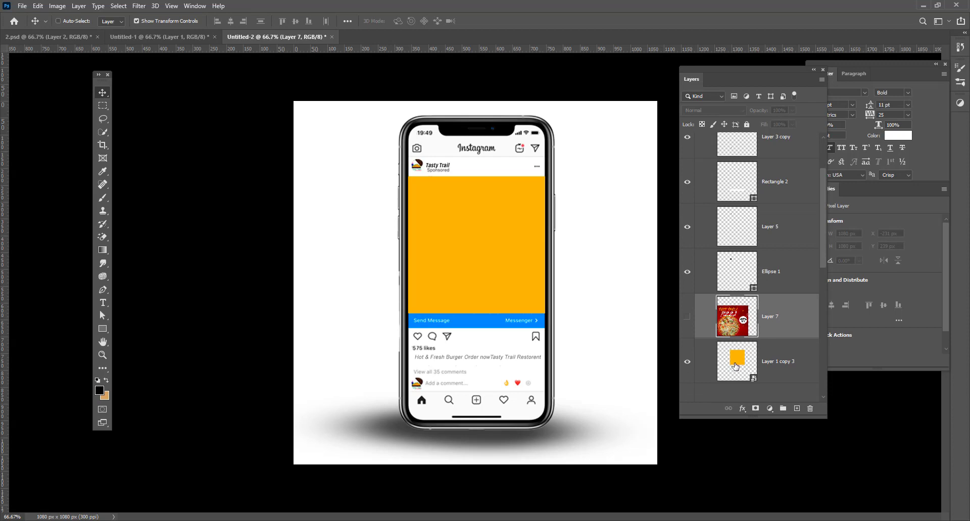
pyautogui.click(739, 365)
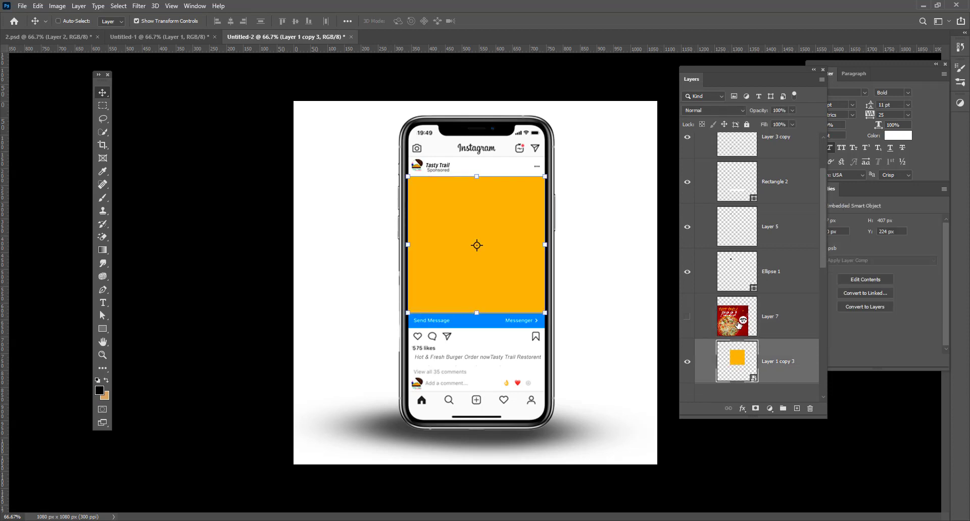
pyautogui.click(738, 319)
pyautogui.click(687, 317)
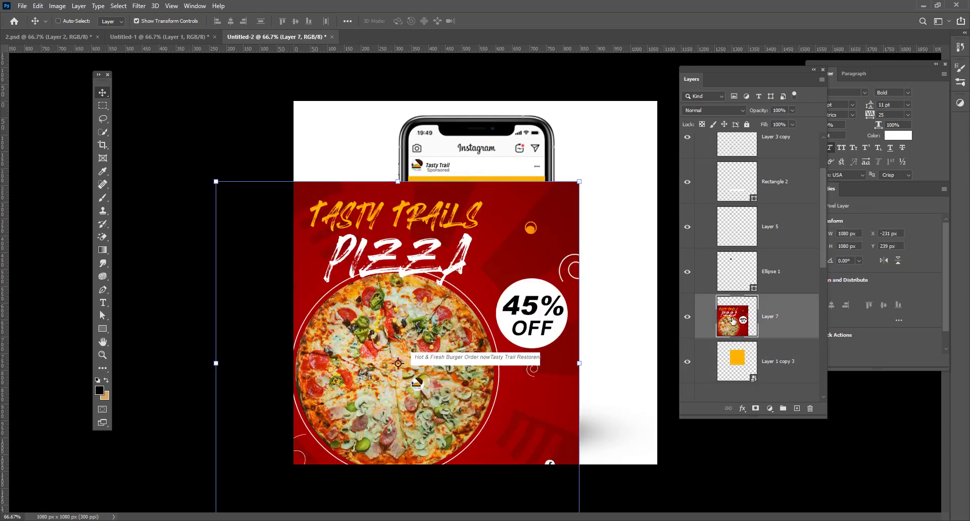
pyautogui.moveTo(528, 299); pyautogui.dragTo(560, 282)
pyautogui.hotkey('ctrl', 'c')
# Open the Layer 1 copy 3 yellow post placeholder smart object for editing.
pyautogui.rightClick(558, 243)
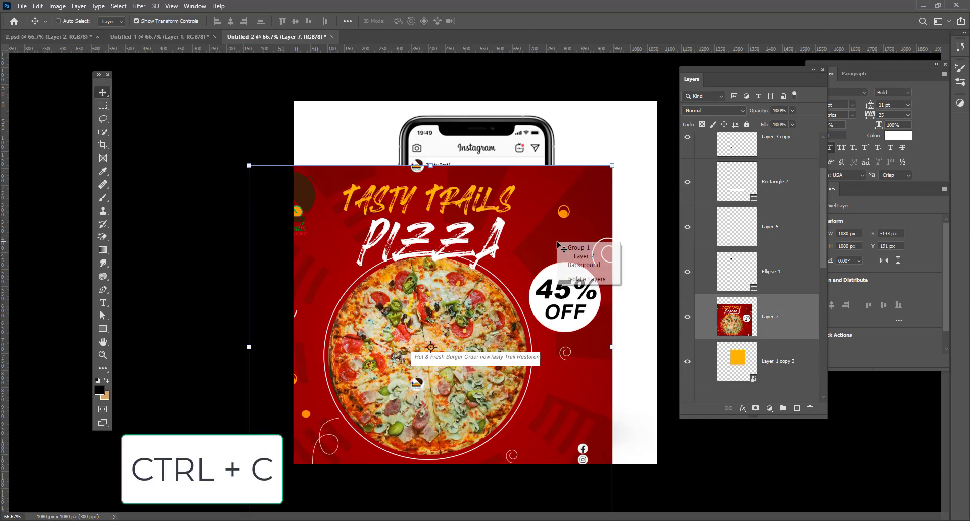
pyautogui.click(546, 234)
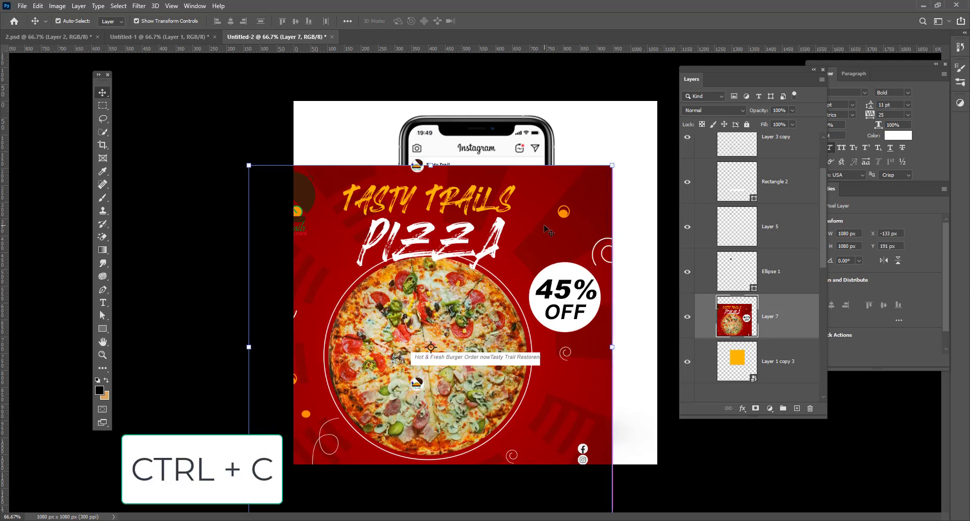
pyautogui.press('ctrl')
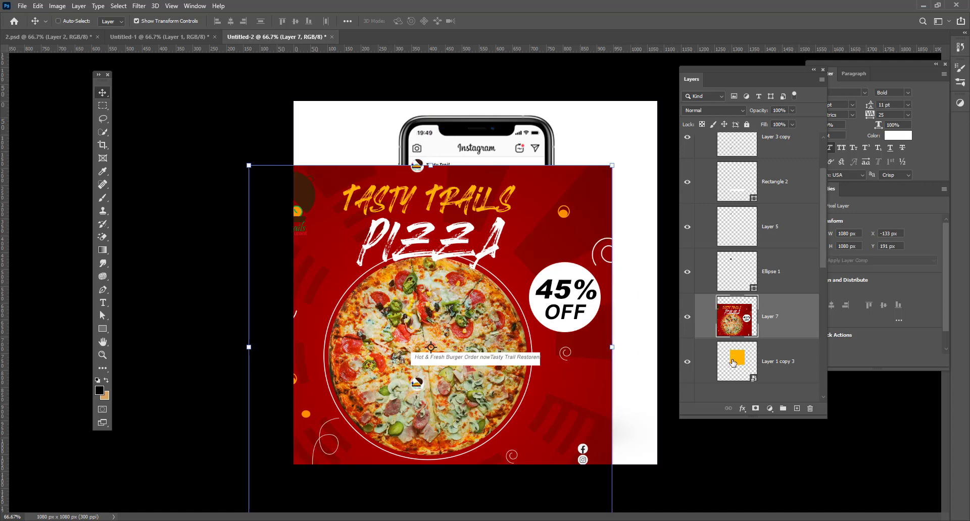
pyautogui.click(744, 365)
pyautogui.doubleClick(744, 364)
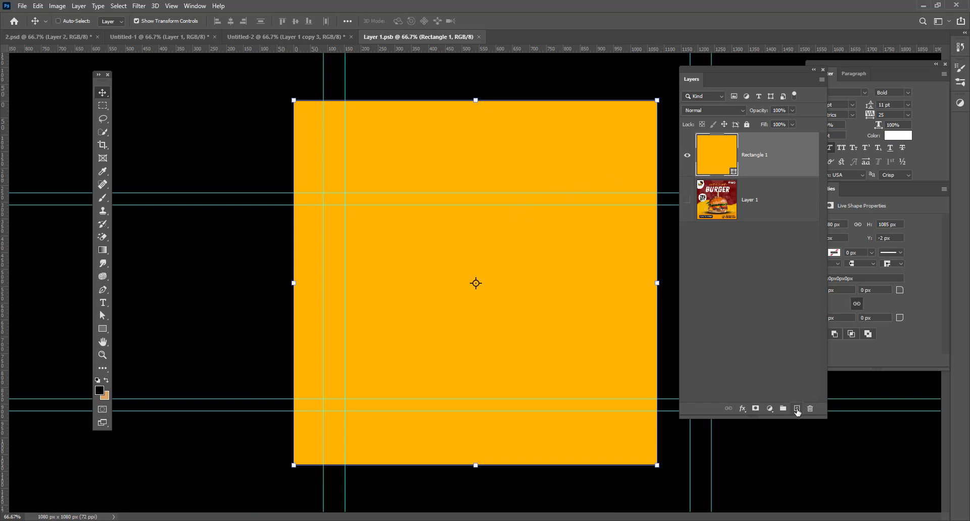
# Paste the poster onto a new layer in Layer 1.psb, then close and save it.
pyautogui.click(796, 408)
pyautogui.hotkey('ctrl', 'v')
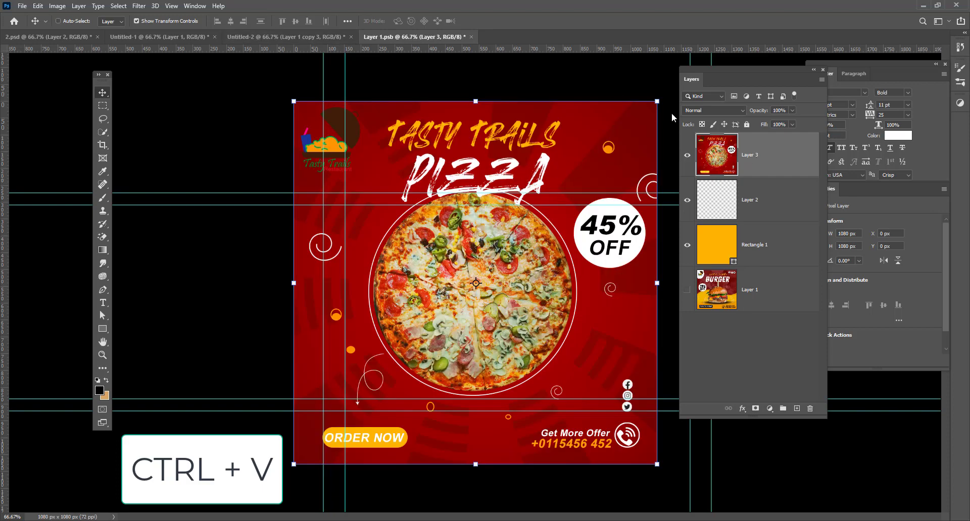
pyautogui.click(472, 38)
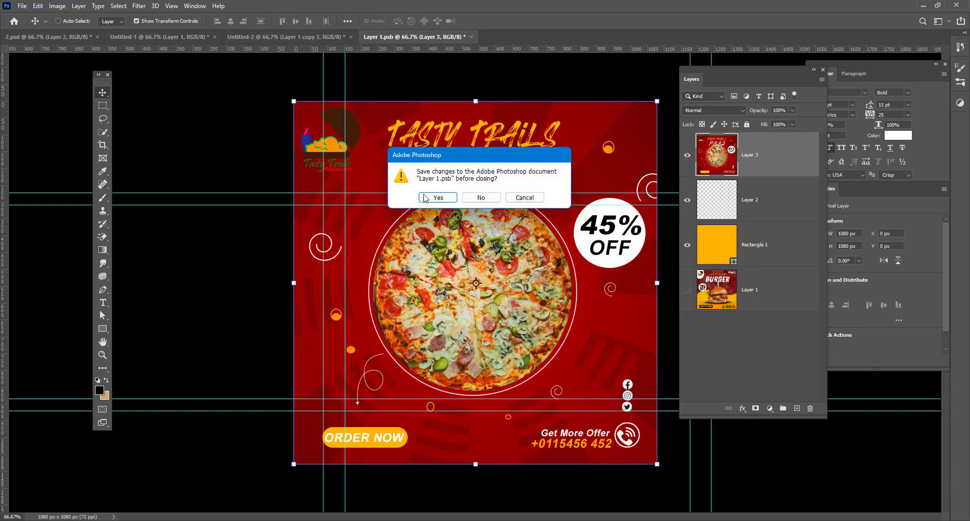
pyautogui.click(437, 199)
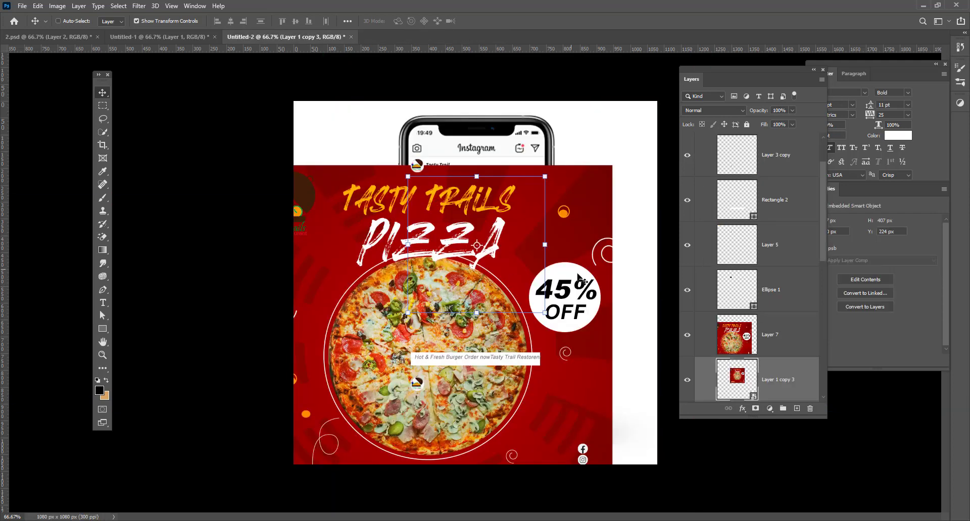
# Hide the loose Layer 7, select the Background layer, and zoom in and out to review.
pyautogui.click(686, 336)
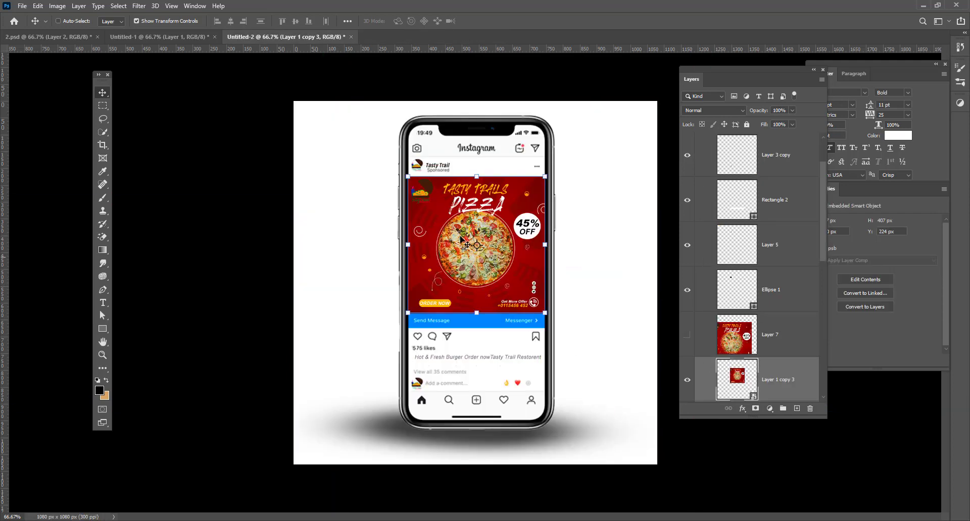
pyautogui.rightClick(613, 254)
pyautogui.click(631, 255)
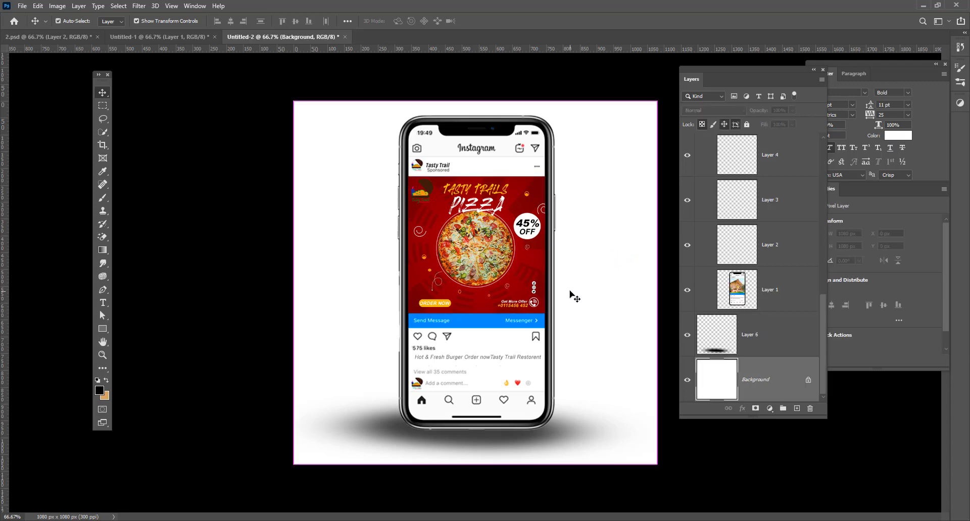
pyautogui.hotkey('ctrl', '+')
pyautogui.hotkey('ctrl', '-')
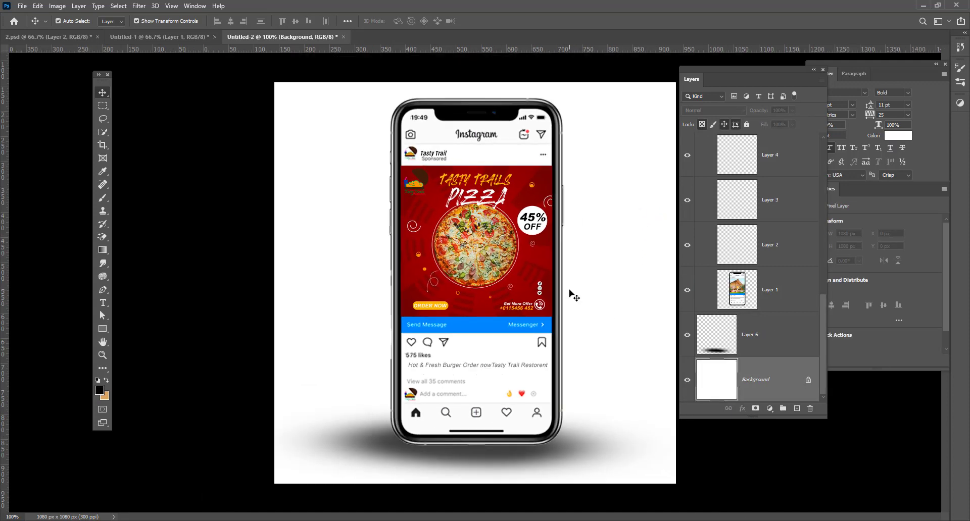